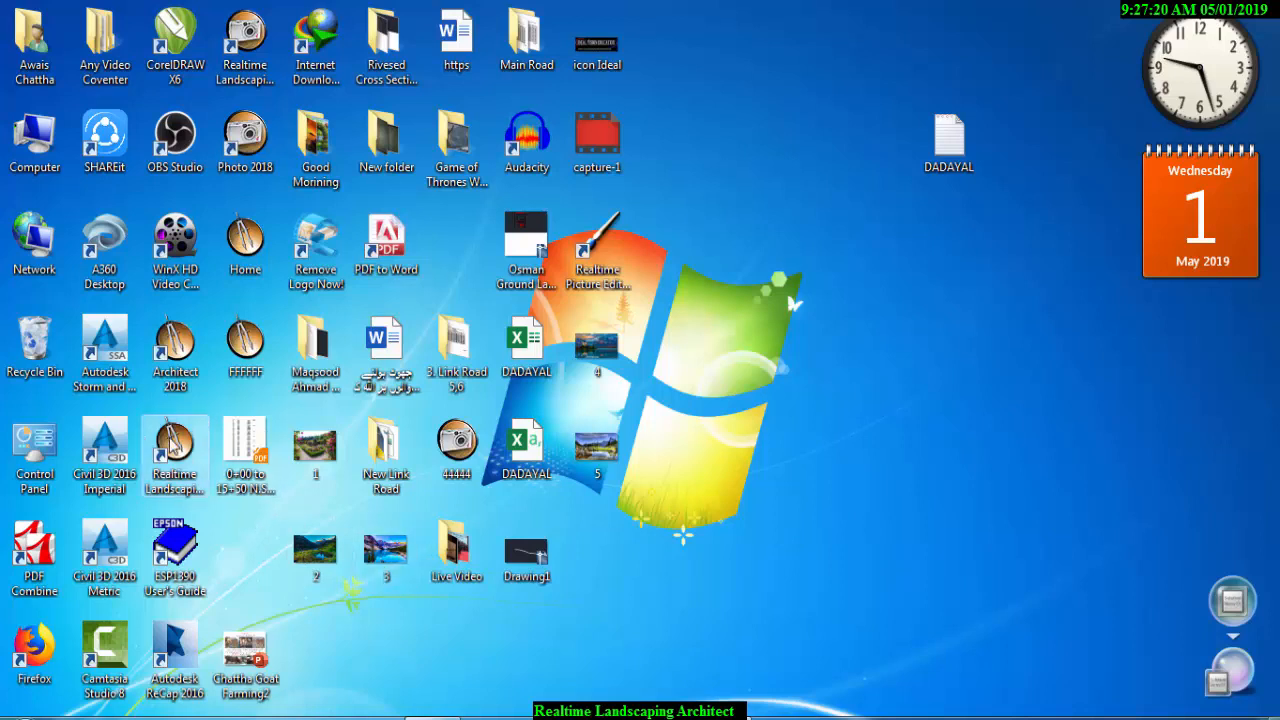
- Launch Realtime Landscaping Architect and start a new design
double_click(174, 440)
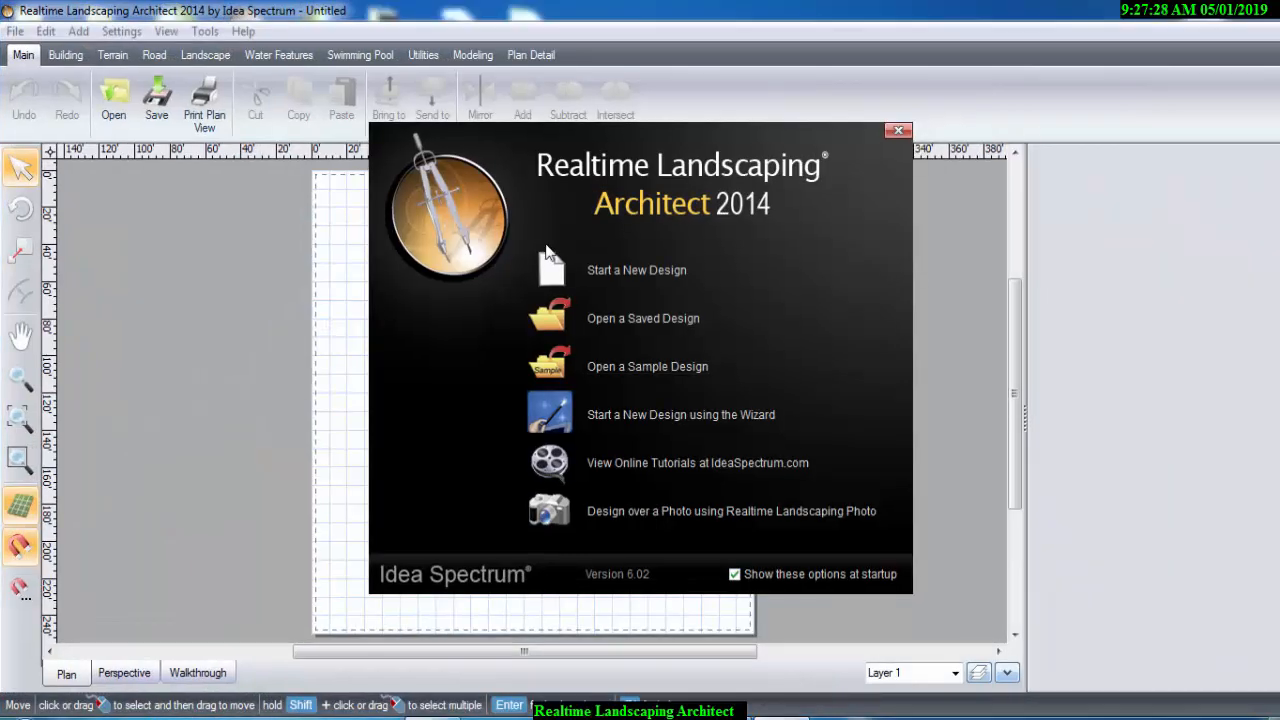
left_click(606, 272)
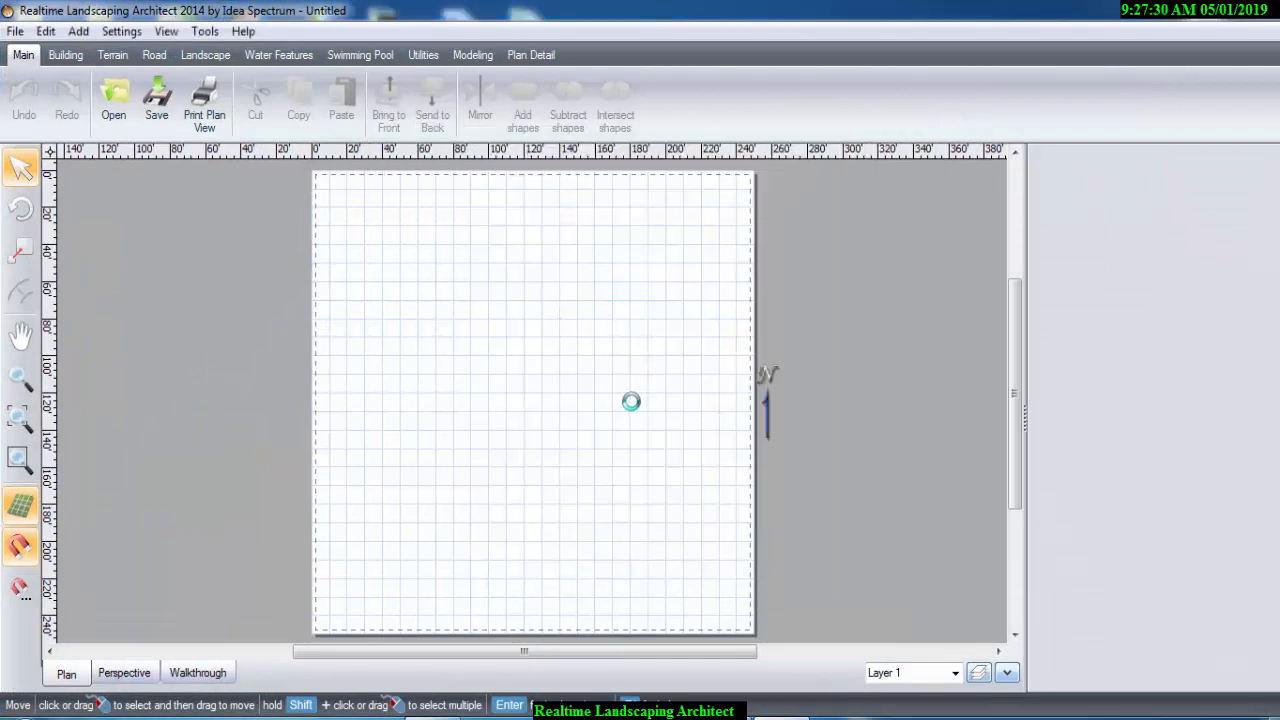
right_click(473, 336)
left_click(433, 382)
left_click(22, 589)
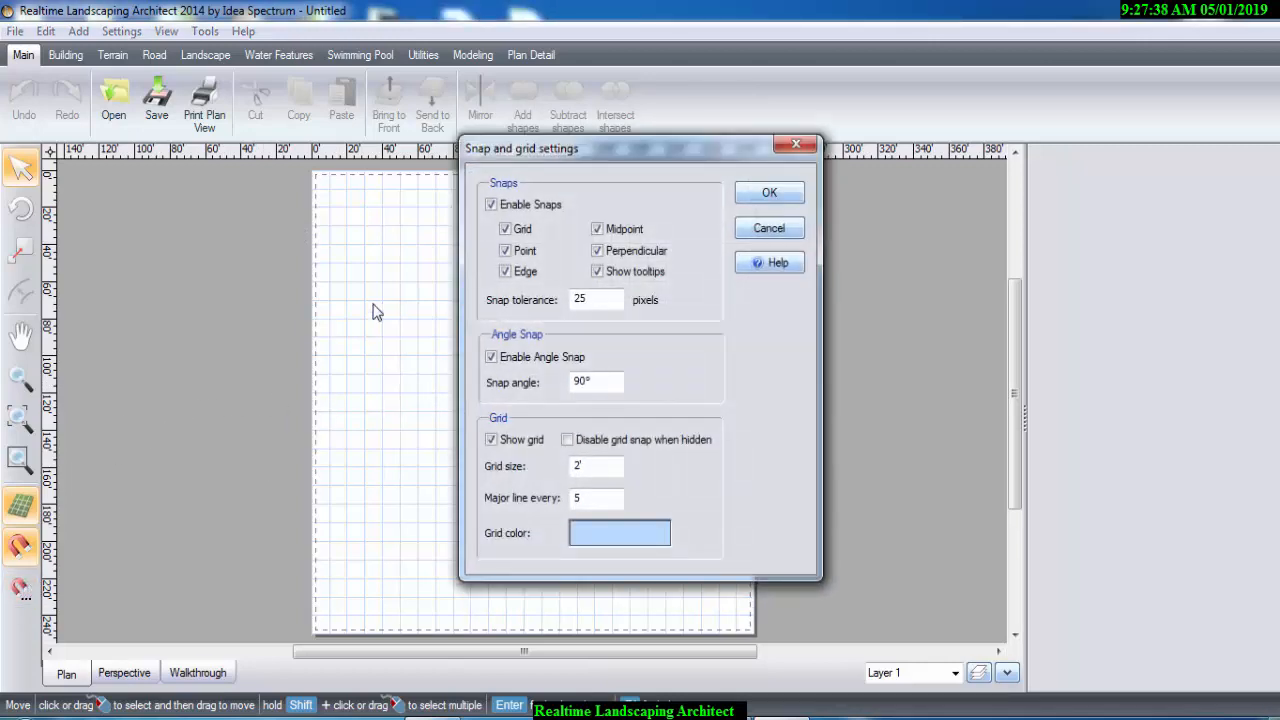
left_click(796, 146)
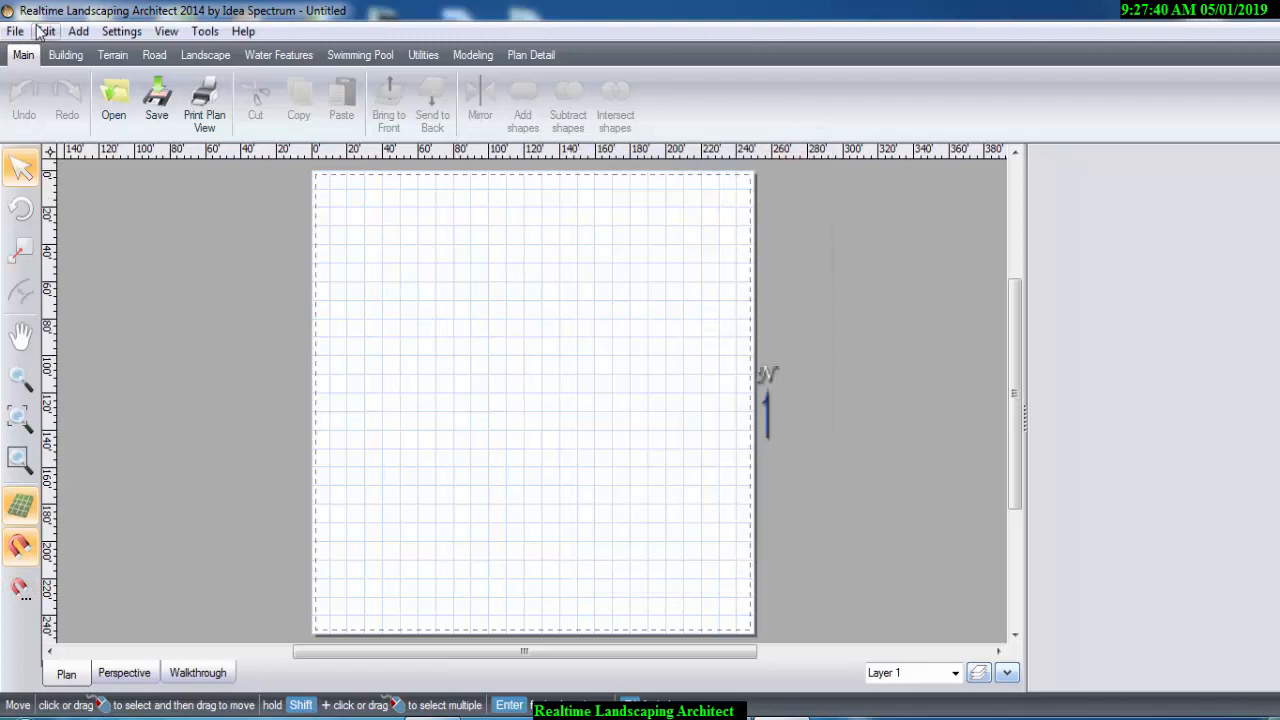
- Begin a CAD drawing import and choose the Osman Ground Landscaping AutoCAD file from the Desktop
left_click(15, 31)
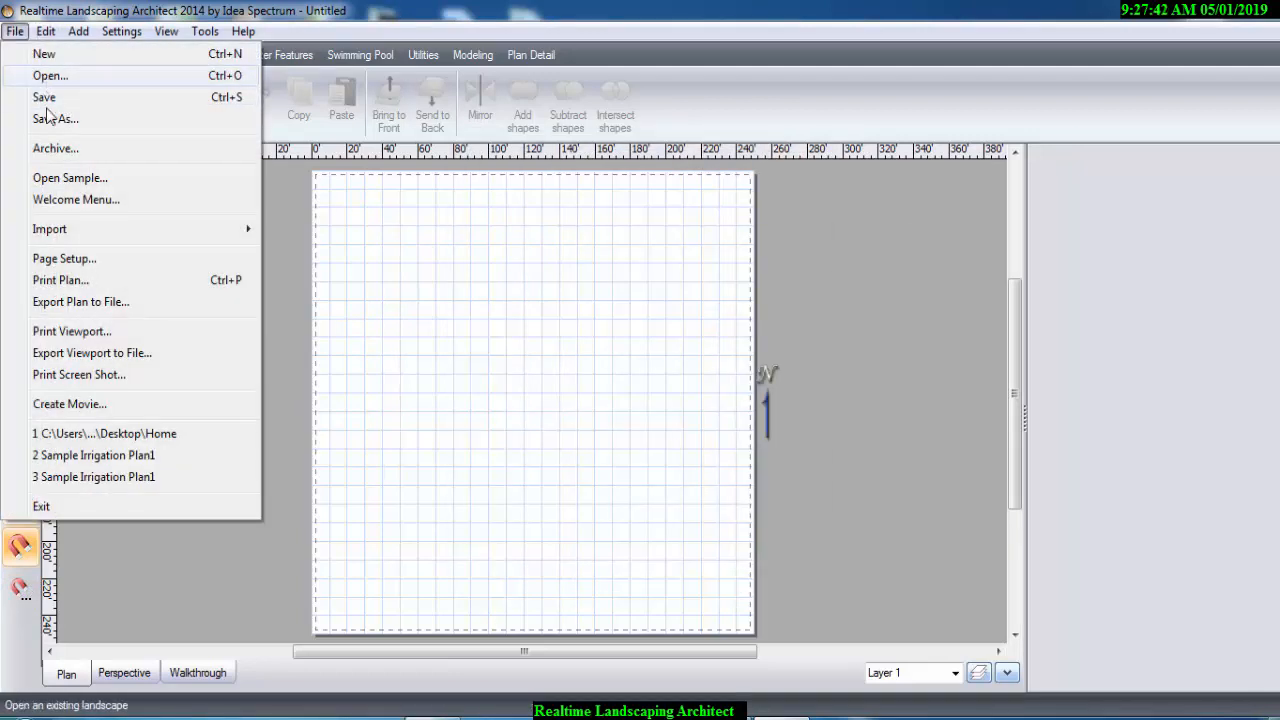
mouse_move(72, 235)
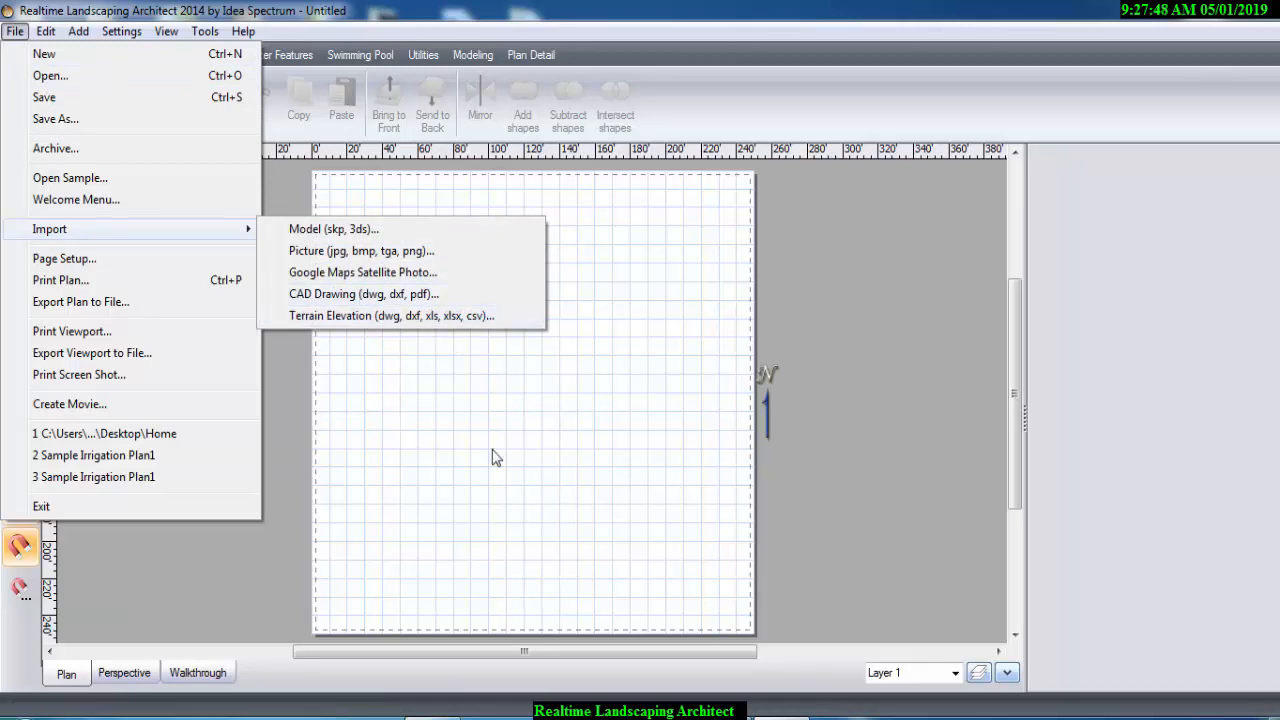
left_click(402, 296)
left_click(683, 577)
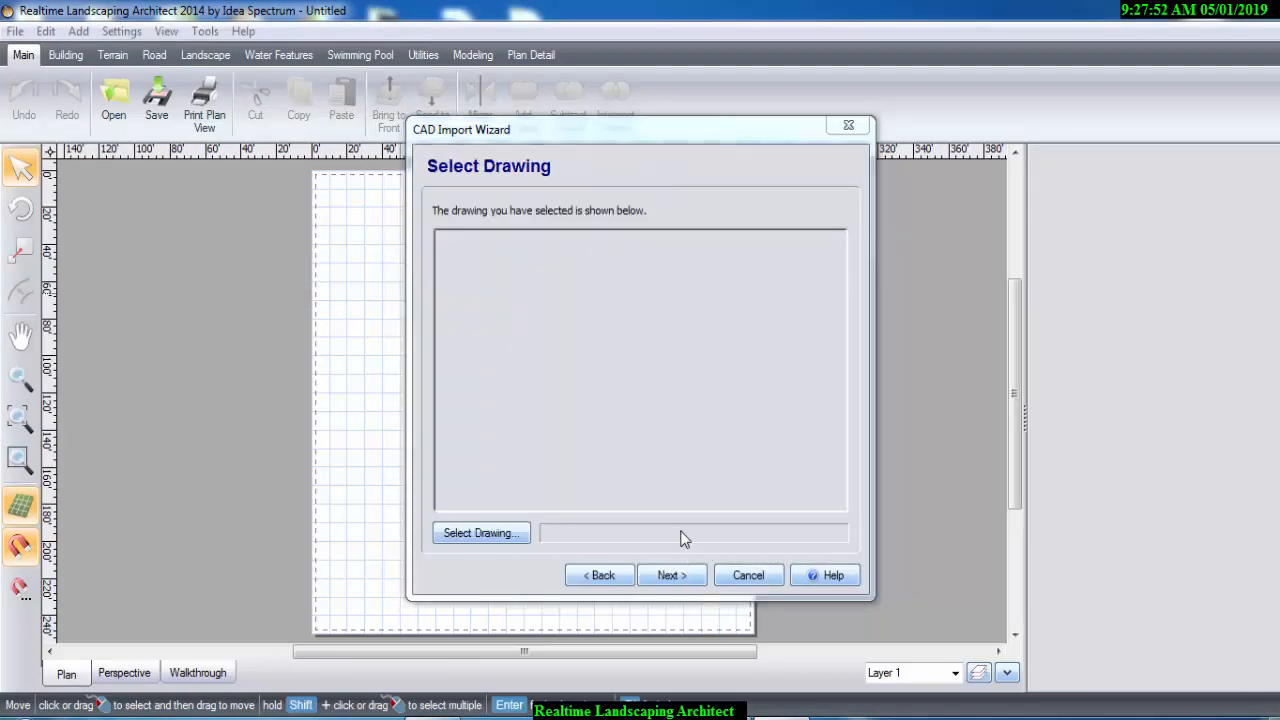
left_click(522, 531)
left_click_drag(1038, 295, 1038, 503)
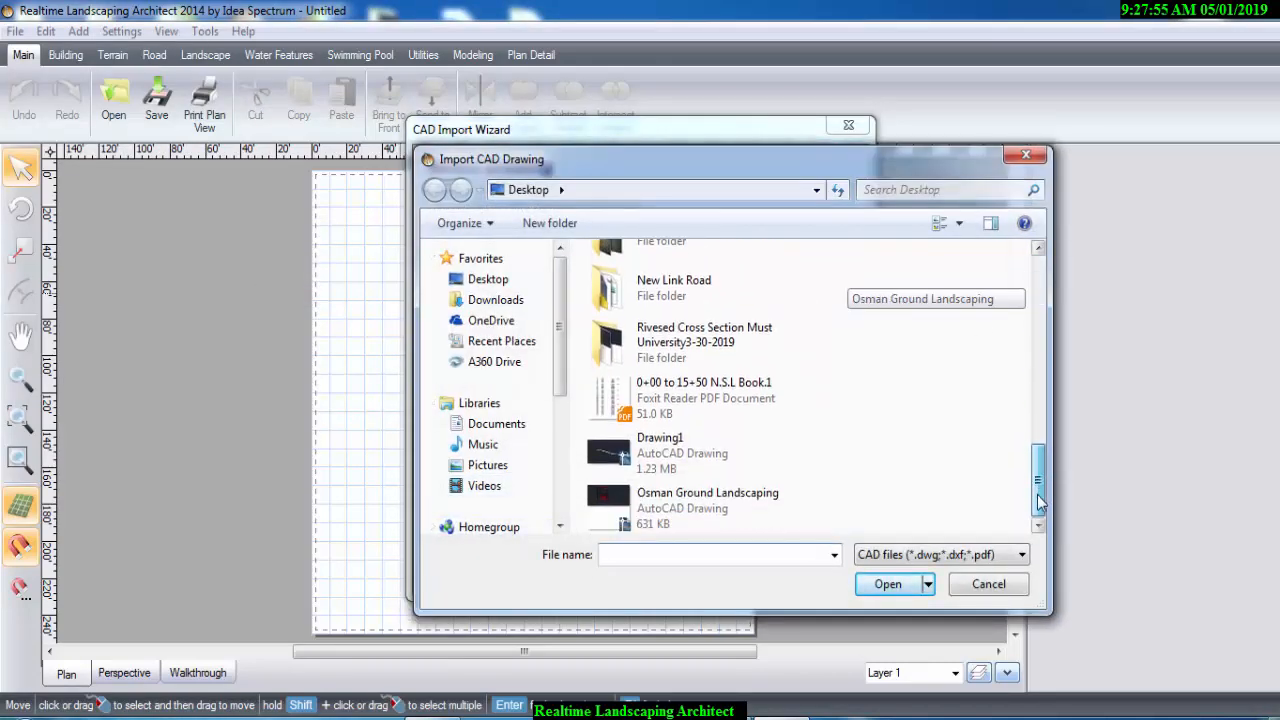
double_click(629, 505)
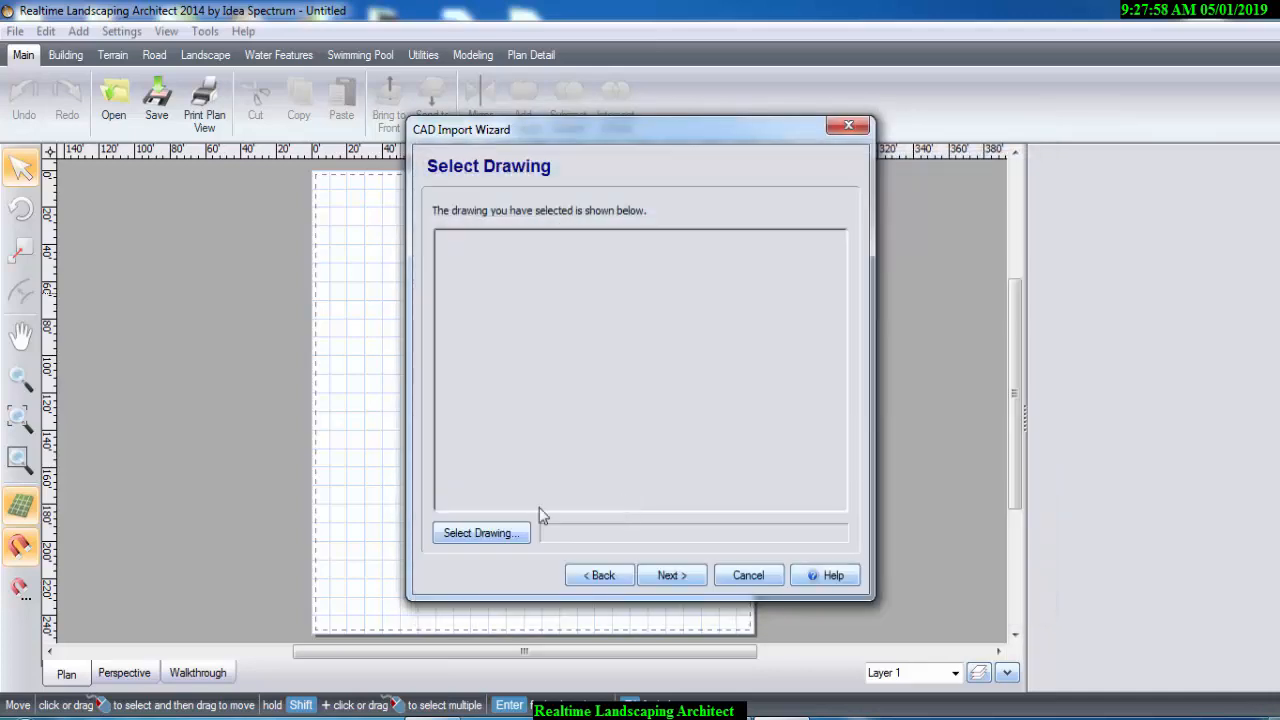
- Complete the drawing import with only visible layers and the drawing units set to Inches
left_click(667, 577)
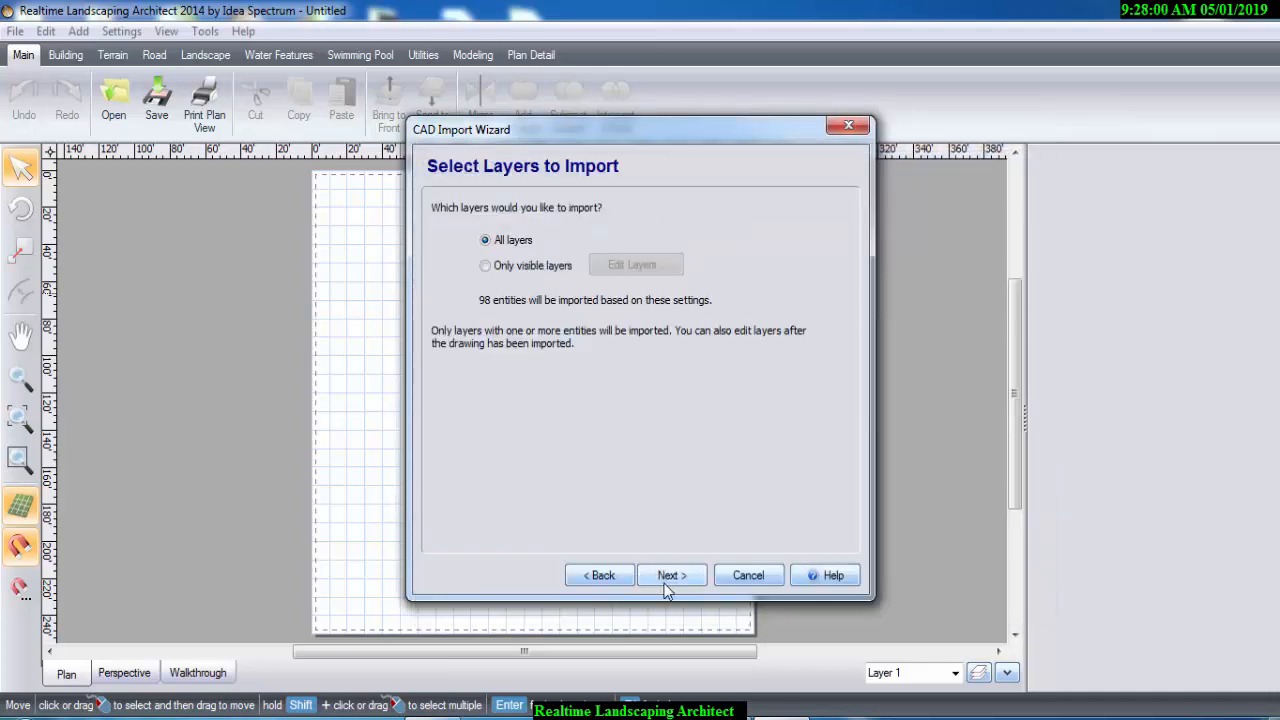
left_click(505, 265)
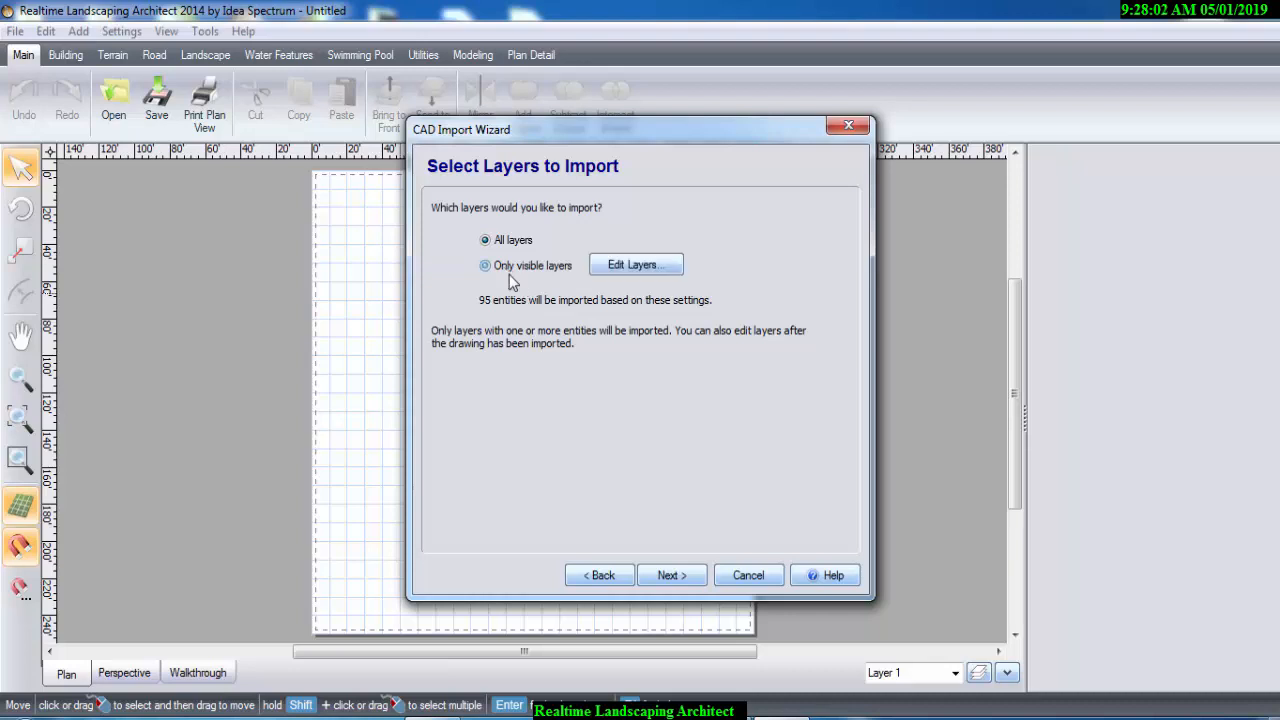
left_click(667, 576)
left_click(648, 257)
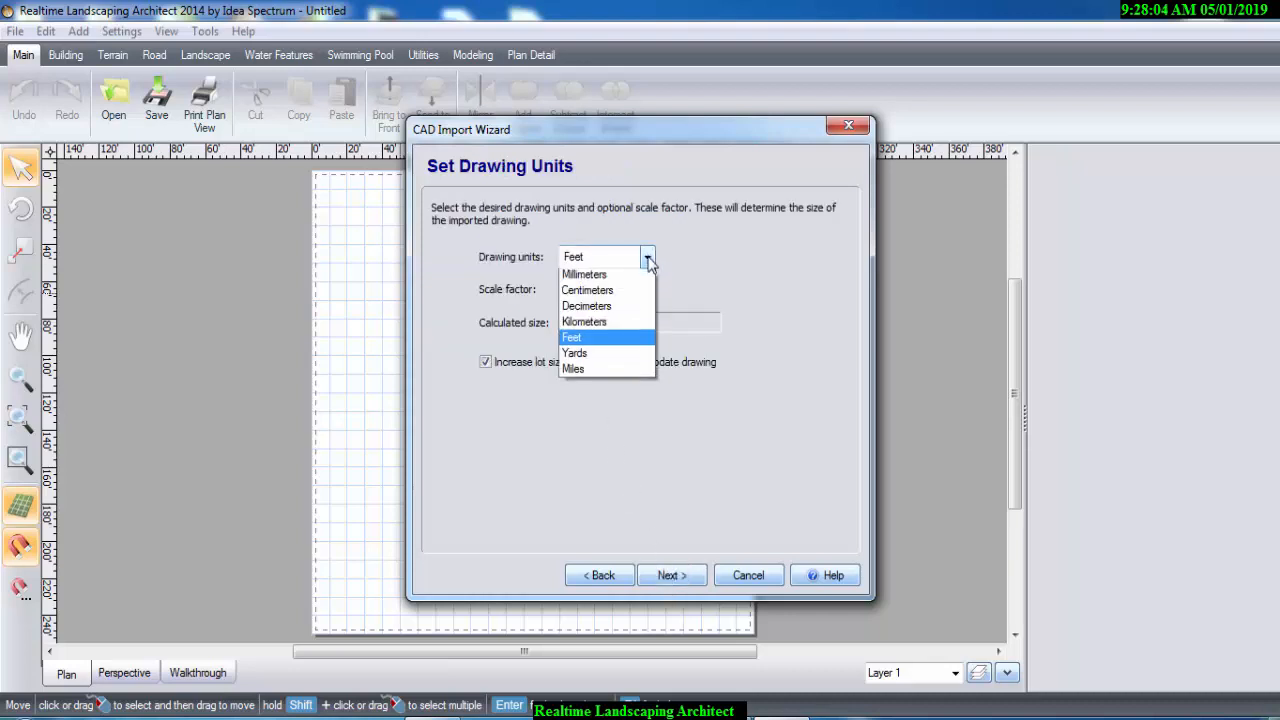
left_click(580, 277)
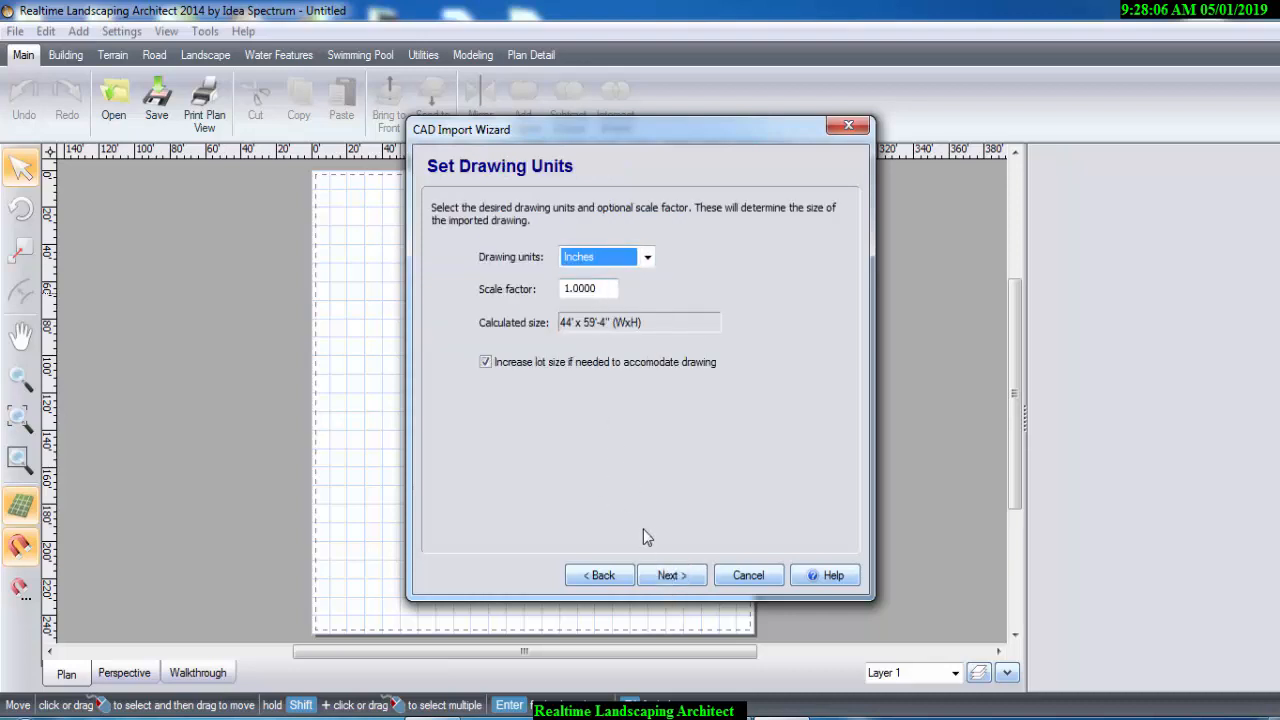
left_click(669, 576)
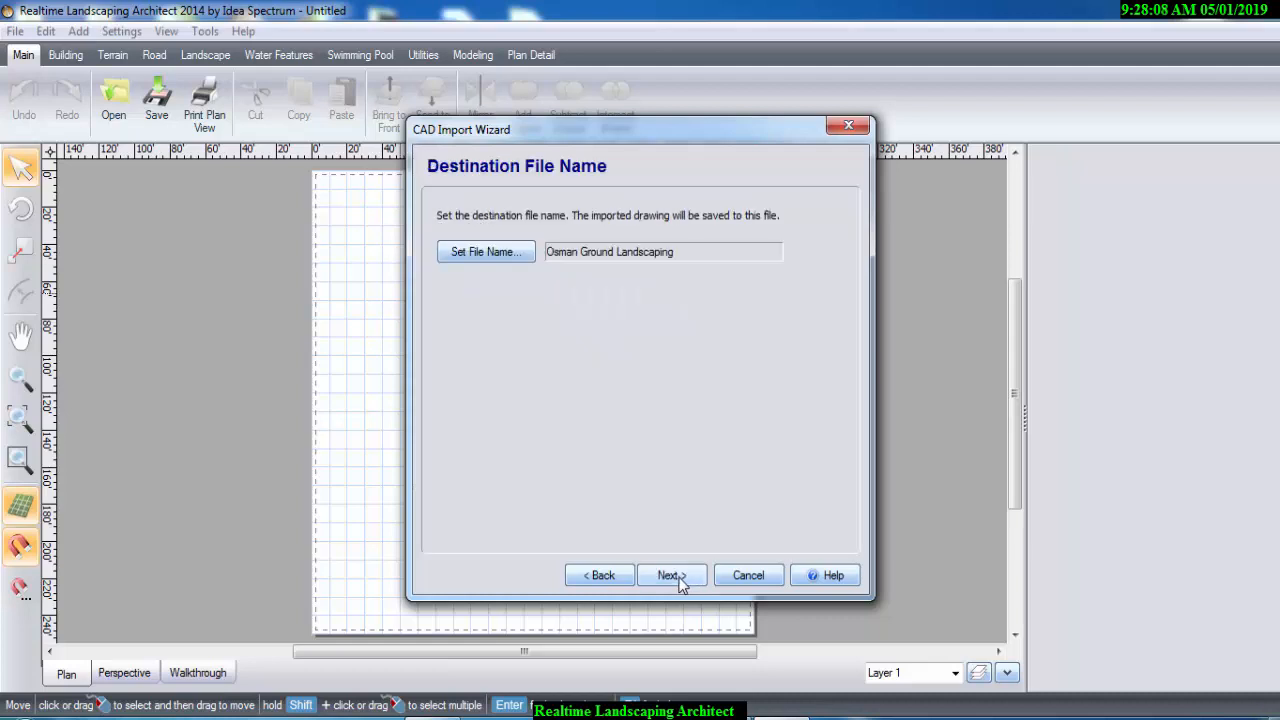
left_click(670, 578)
left_click(673, 575)
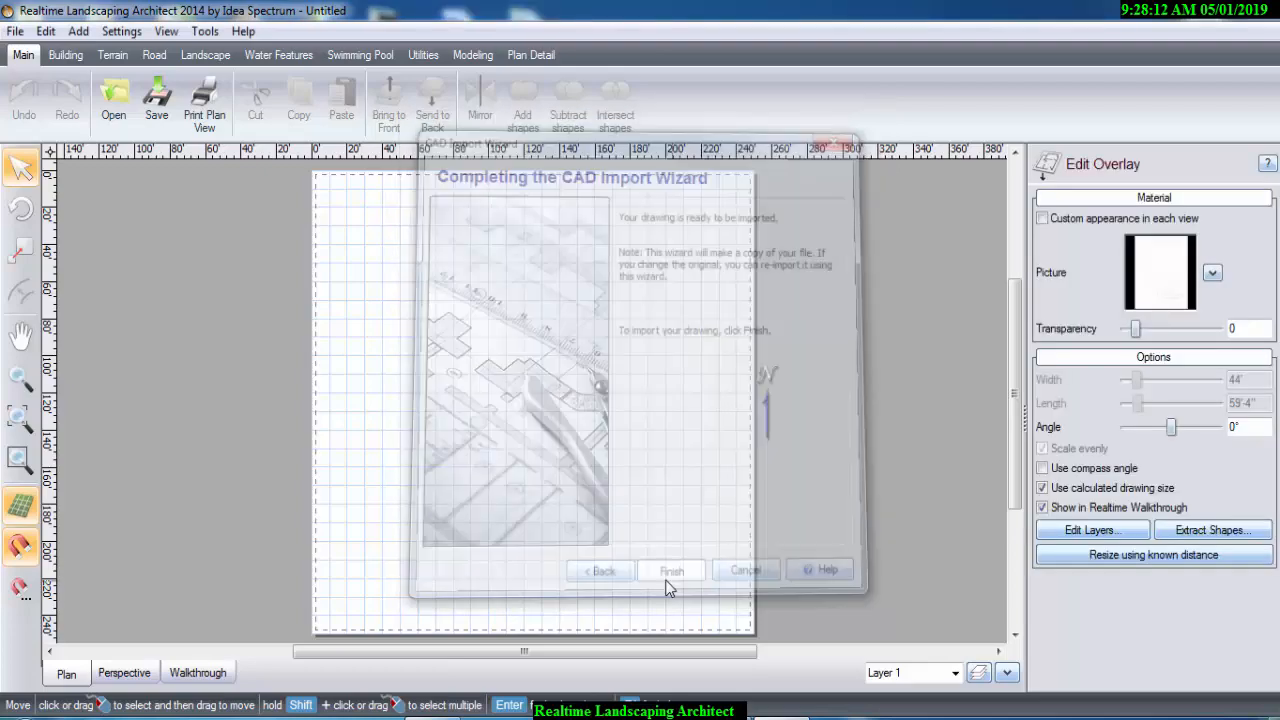
- Move the imported drawing overlay slightly up and left on the lot
scroll(505, 418, "up", 4)
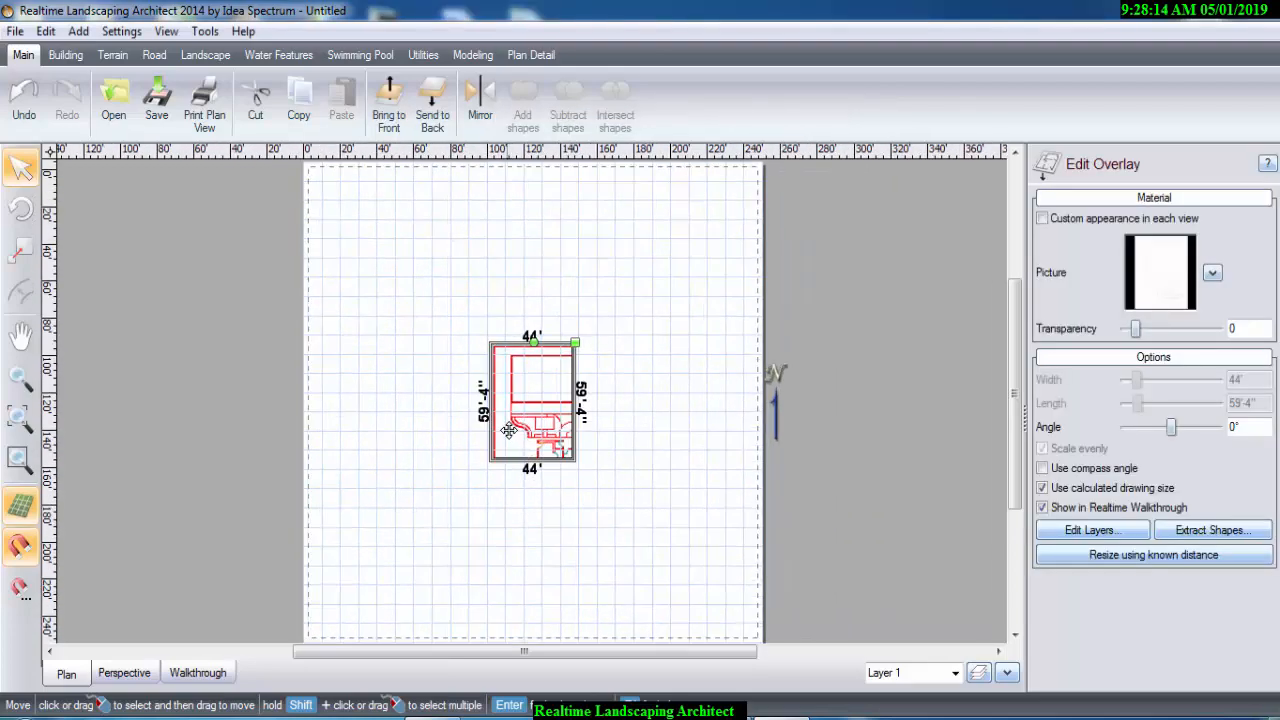
scroll(500, 485, "up", 3)
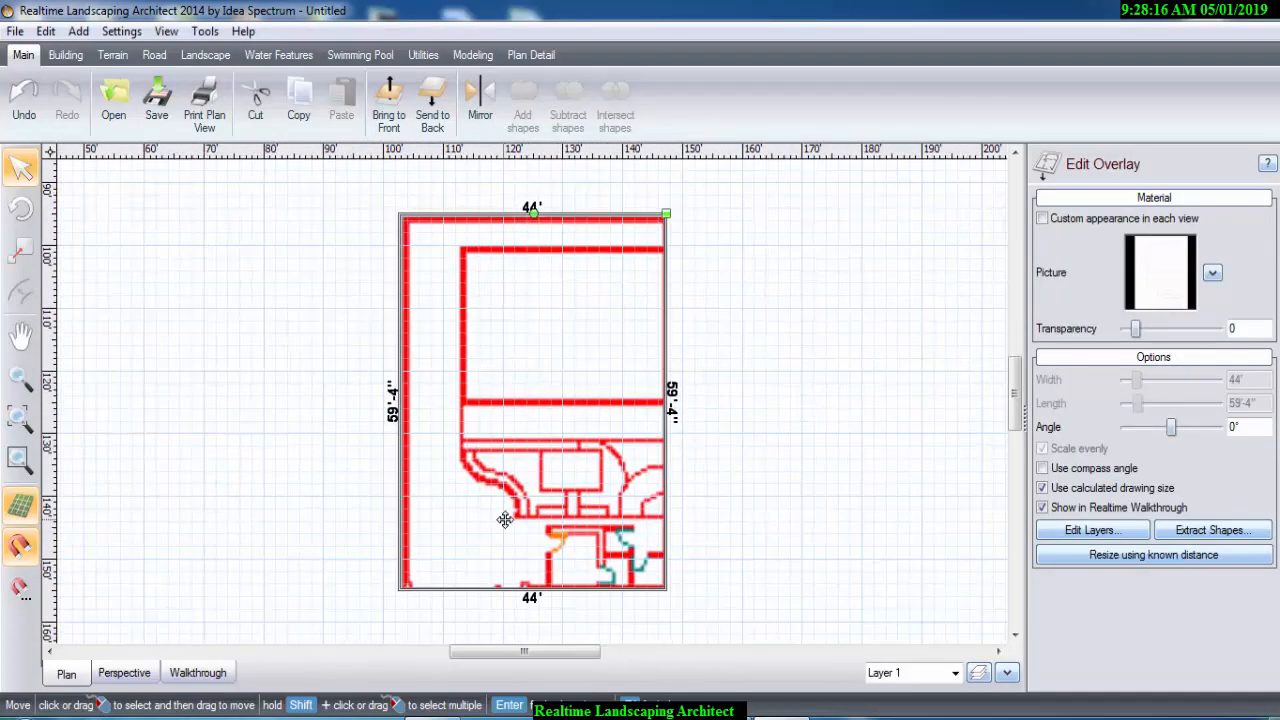
mouse_move(522, 563)
left_mouse_down()
mouse_move(517, 381)
mouse_move(482, 481)
left_mouse_up()
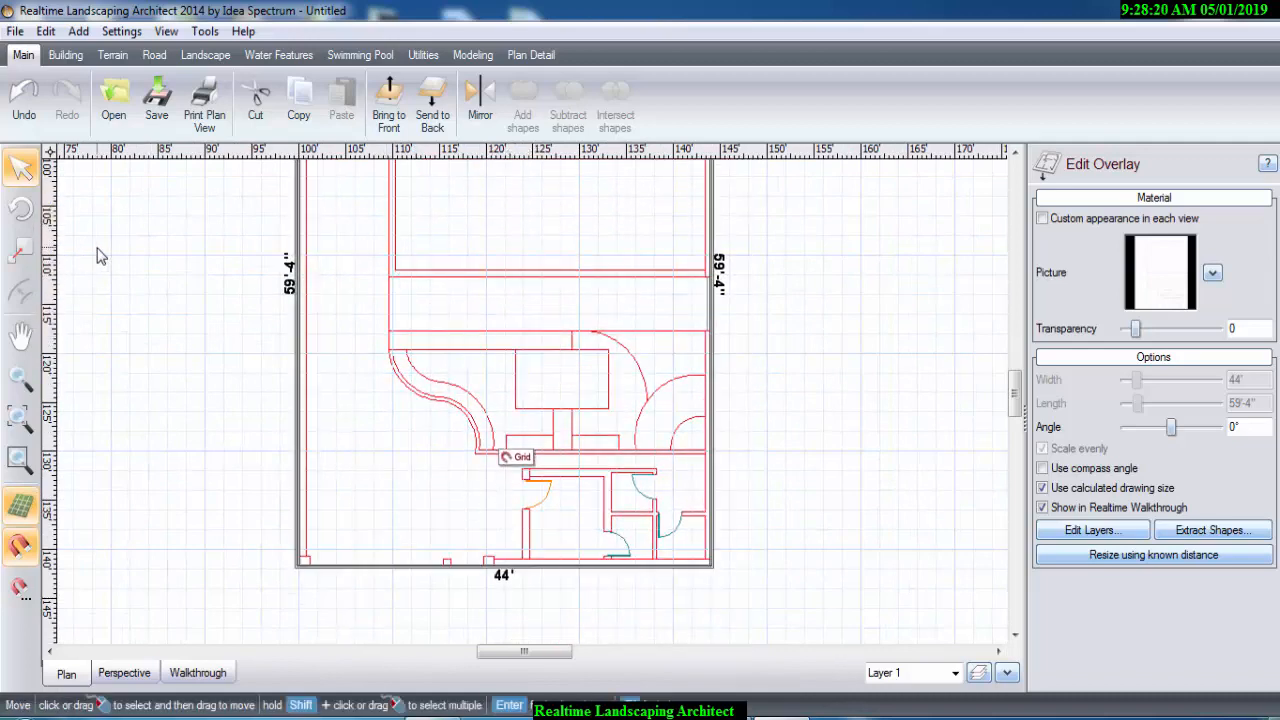
- Place a fountain in the small quarter-circle corner on the right side of the plan
left_click(206, 62)
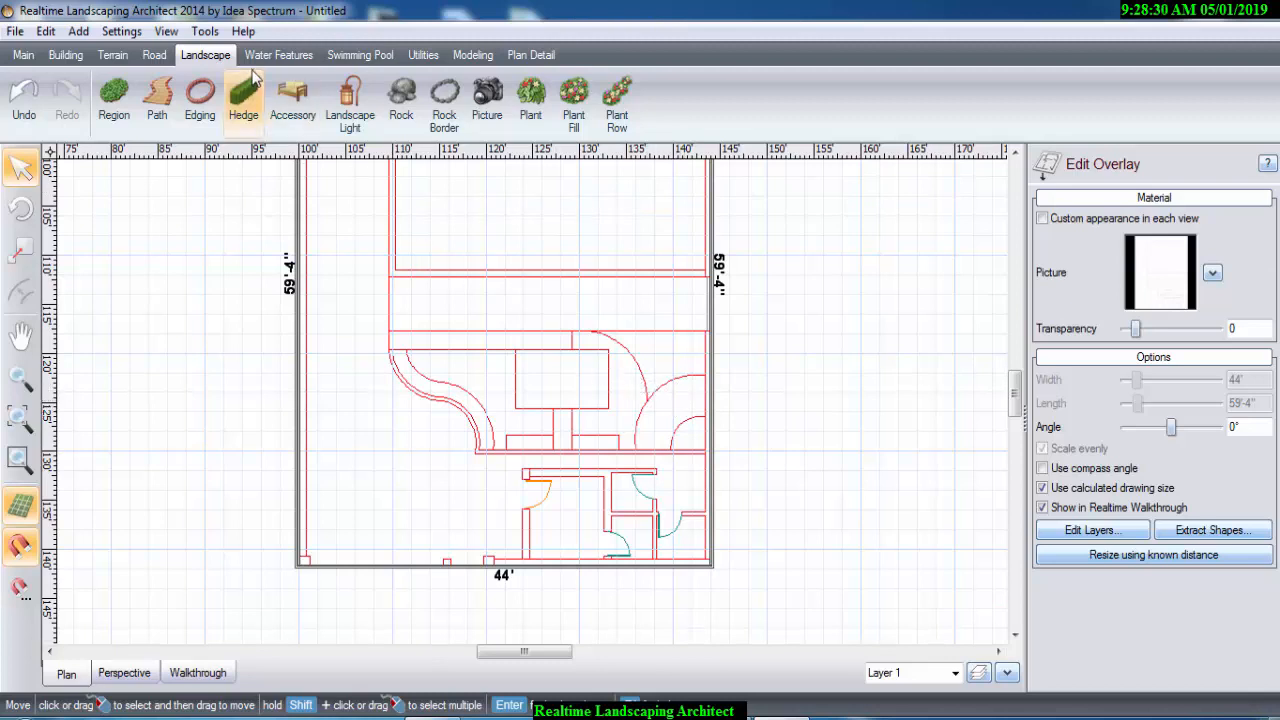
left_click(279, 55)
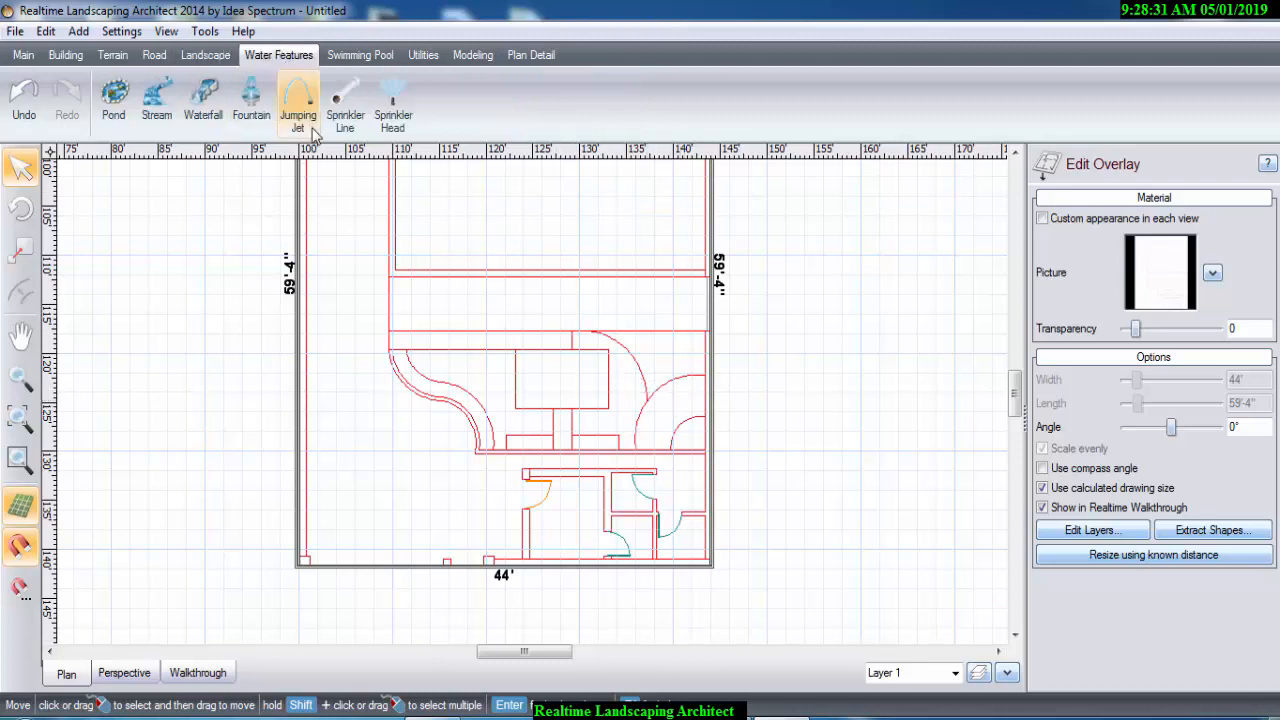
left_click(251, 100)
left_click(692, 430)
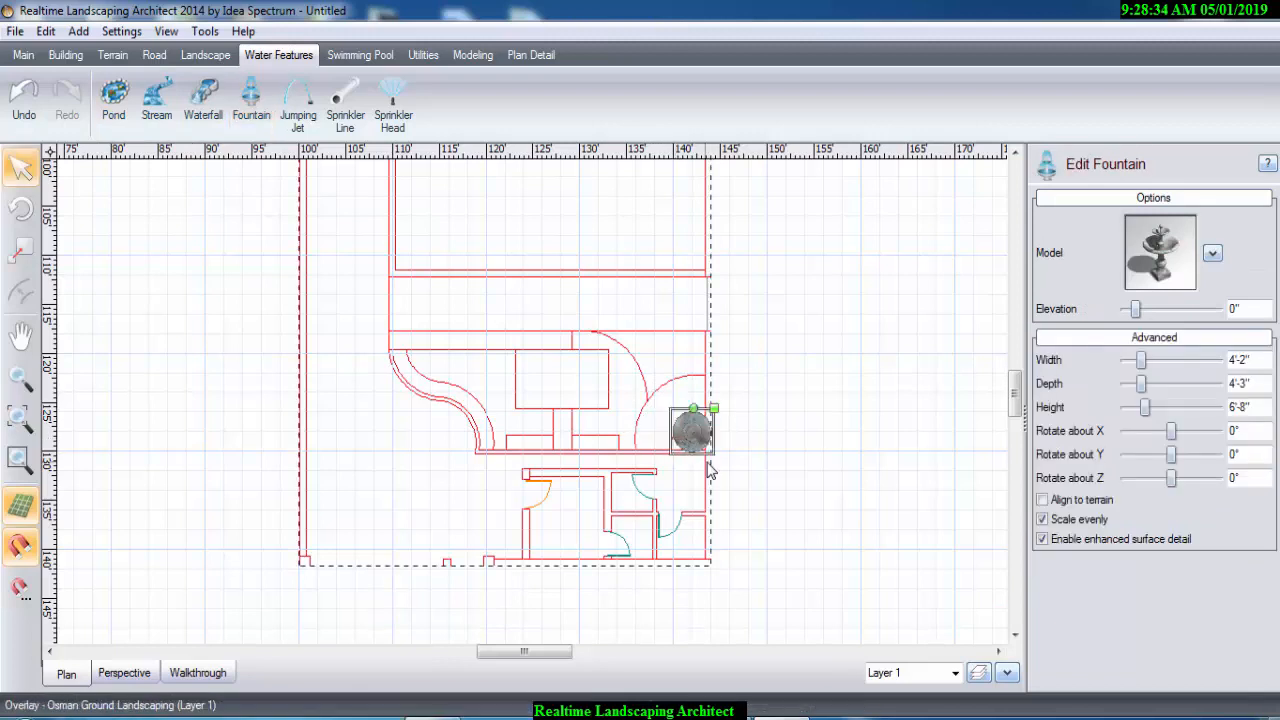
- Disable snaps and scale the fountain down evenly to about 3' wide so it fits its corner
left_click(22, 588)
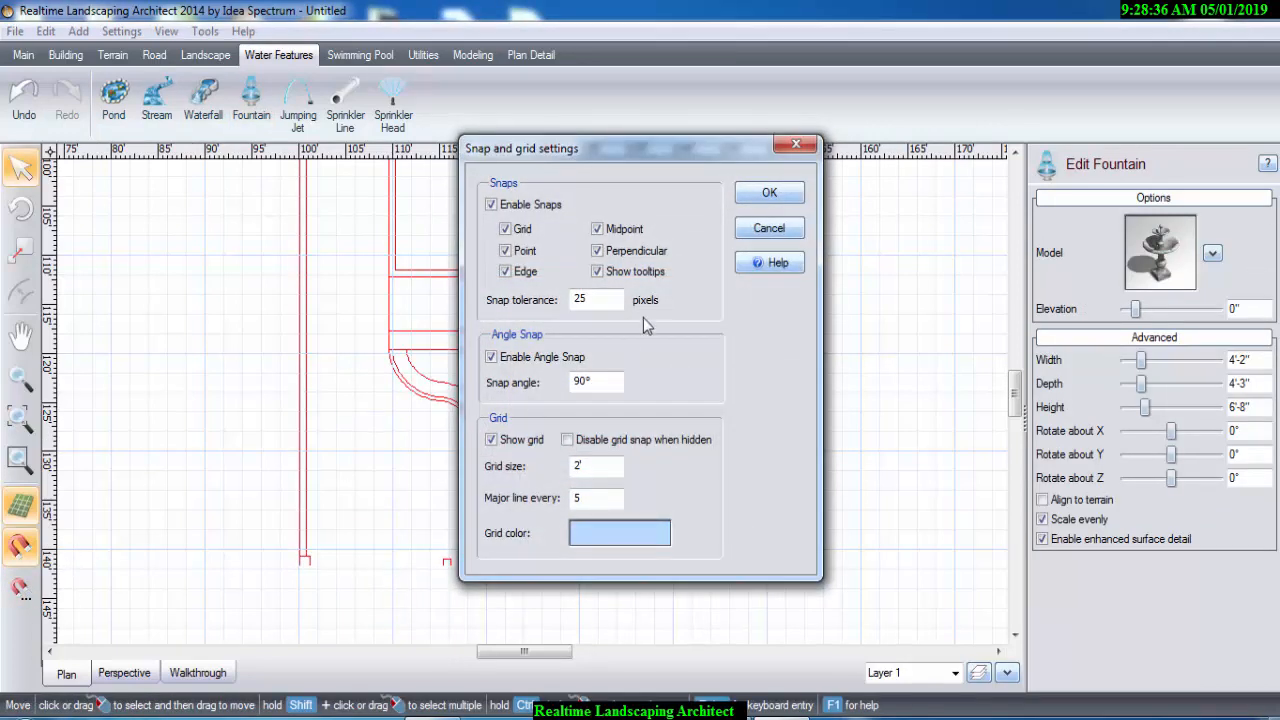
left_click(491, 204)
left_click(769, 192)
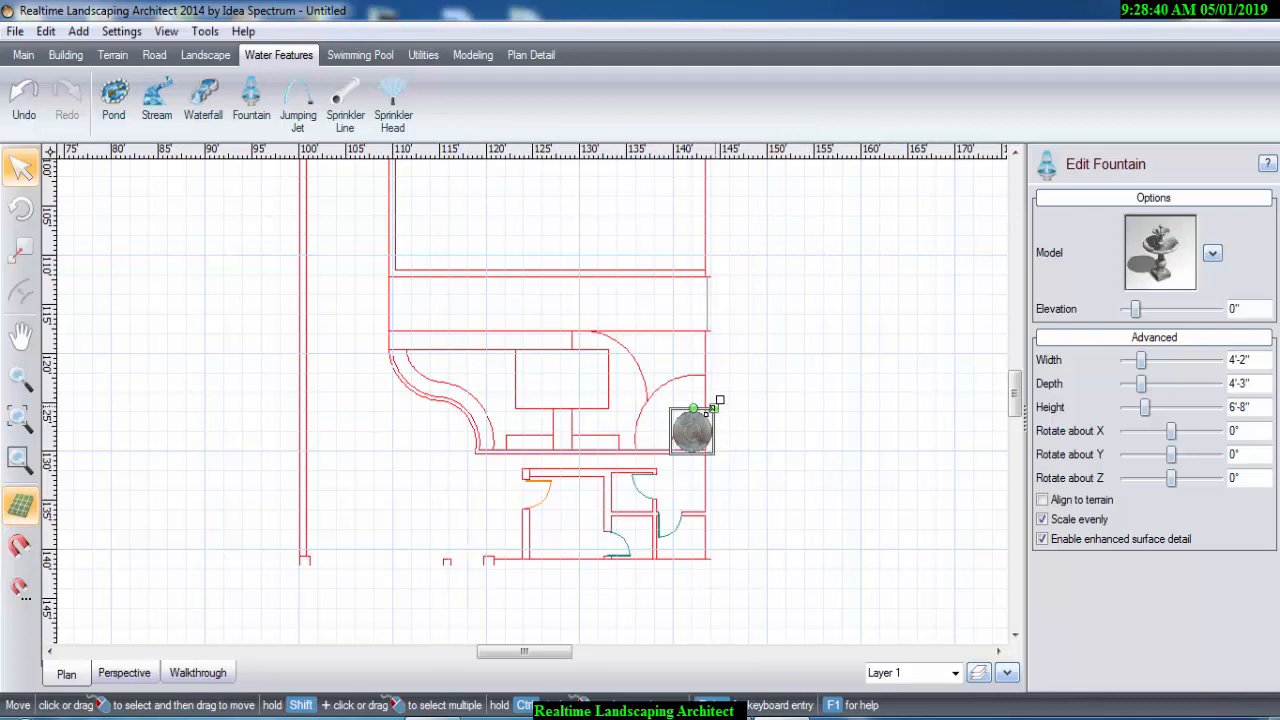
left_click_drag(714, 409, 691, 435)
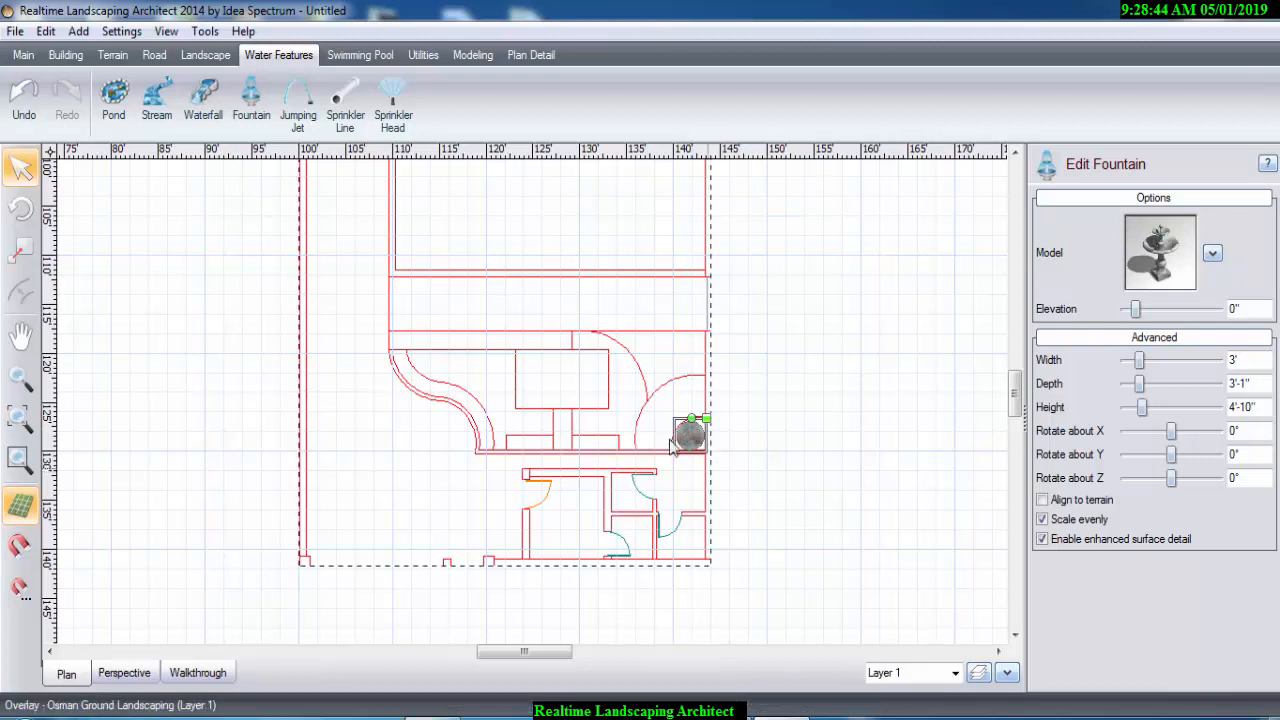
left_click(743, 417)
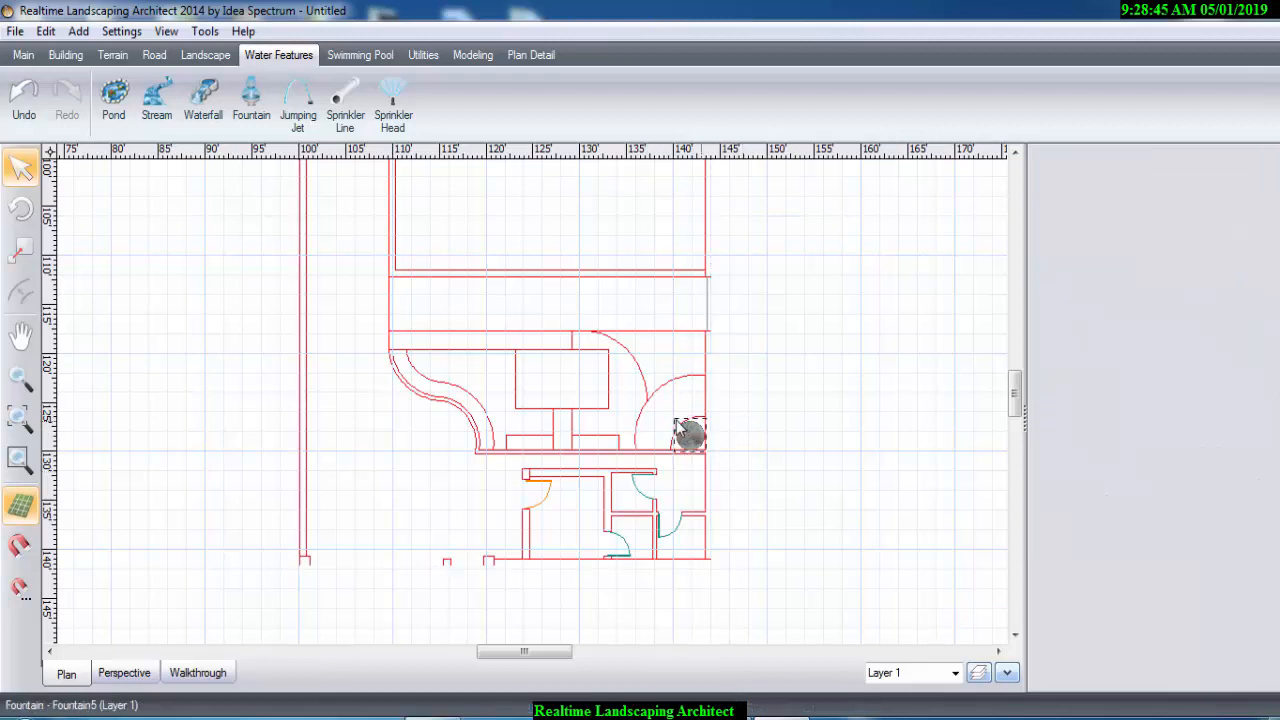
- Draw a pond around the fountain, tracing the outer quarter-circle arc, the right wall and the inner arc of the plan
left_click(113, 97)
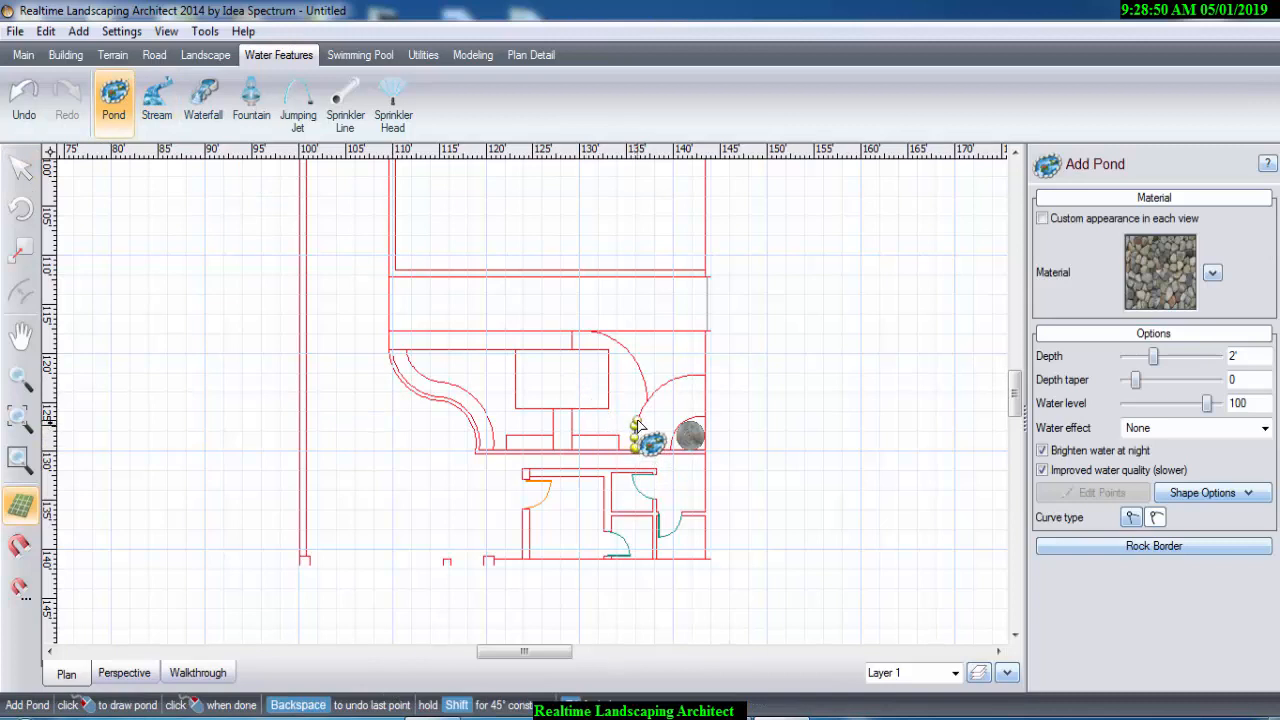
left_click(641, 410)
left_click(654, 392)
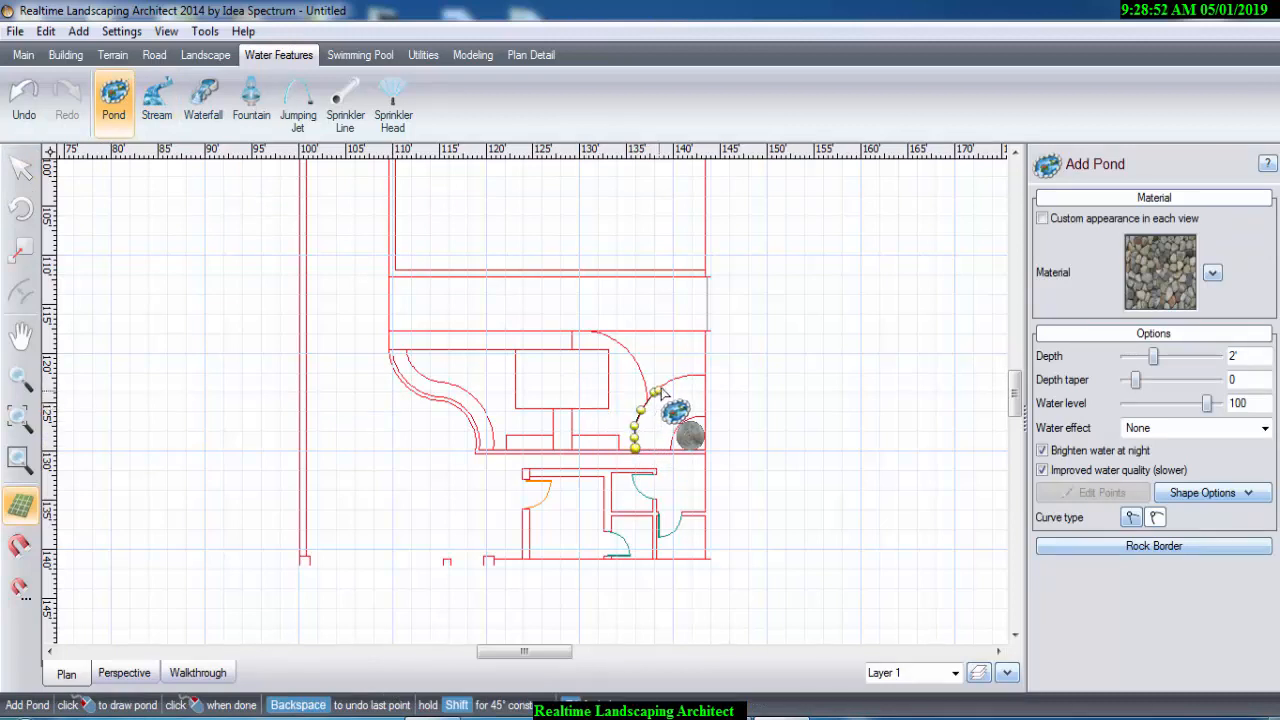
left_click(662, 384)
left_click(671, 380)
left_click(680, 377)
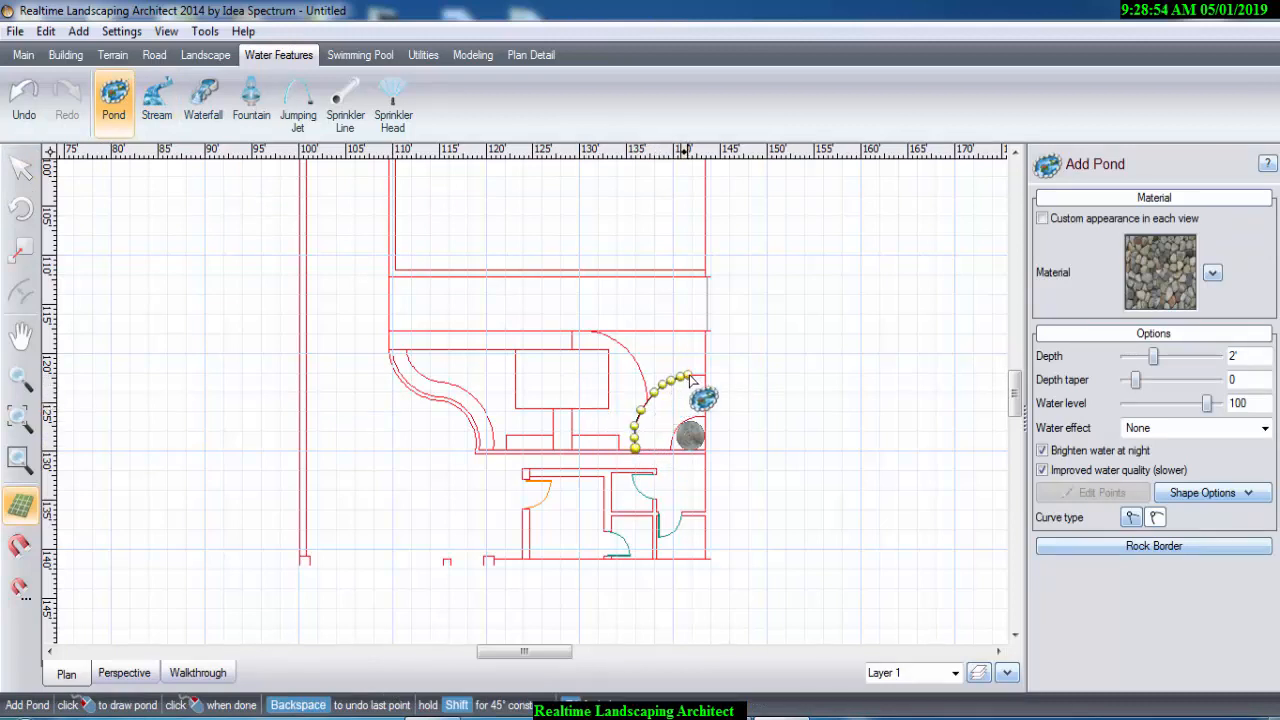
left_click(692, 375)
left_click(704, 376)
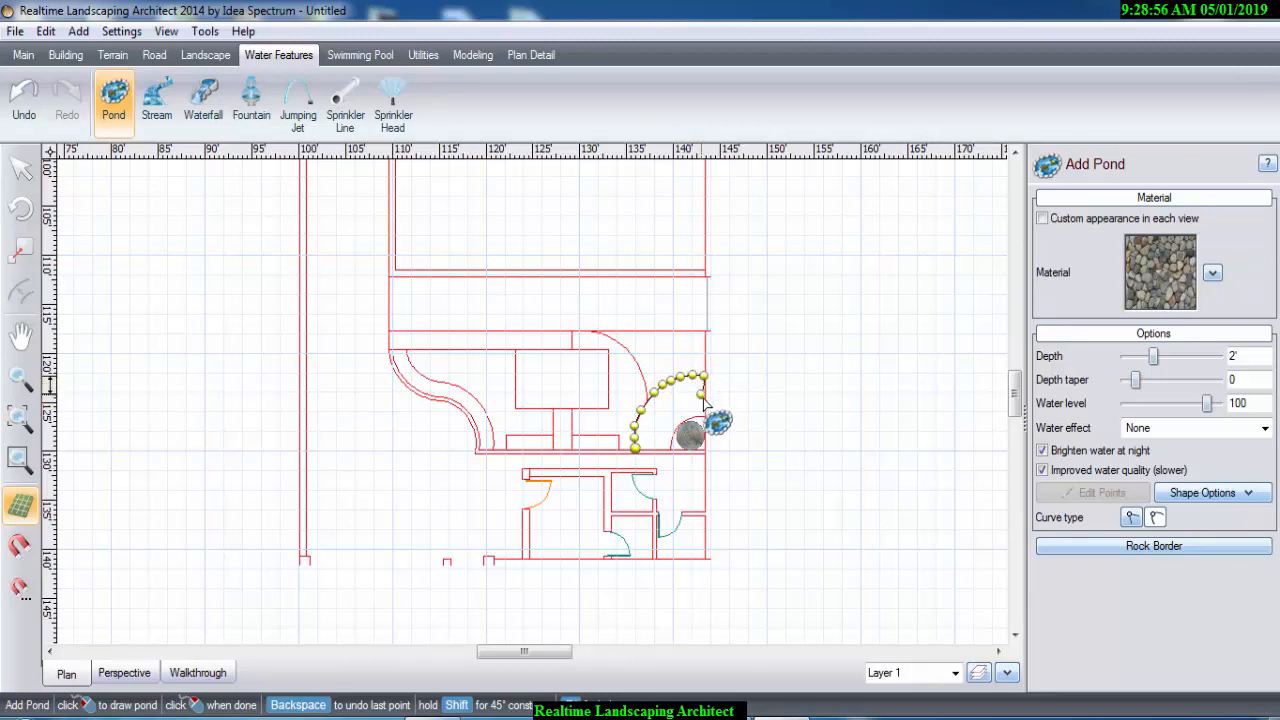
left_click(704, 401)
left_click(704, 412)
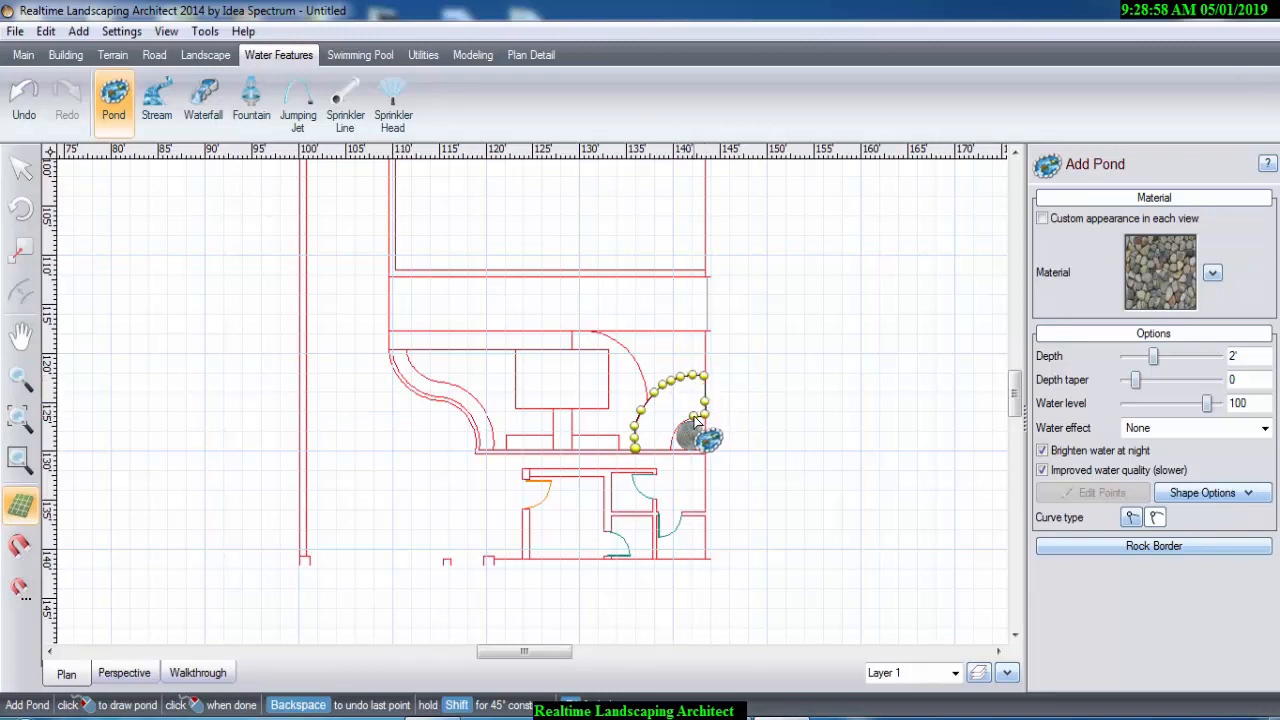
left_click(693, 416)
left_click(682, 420)
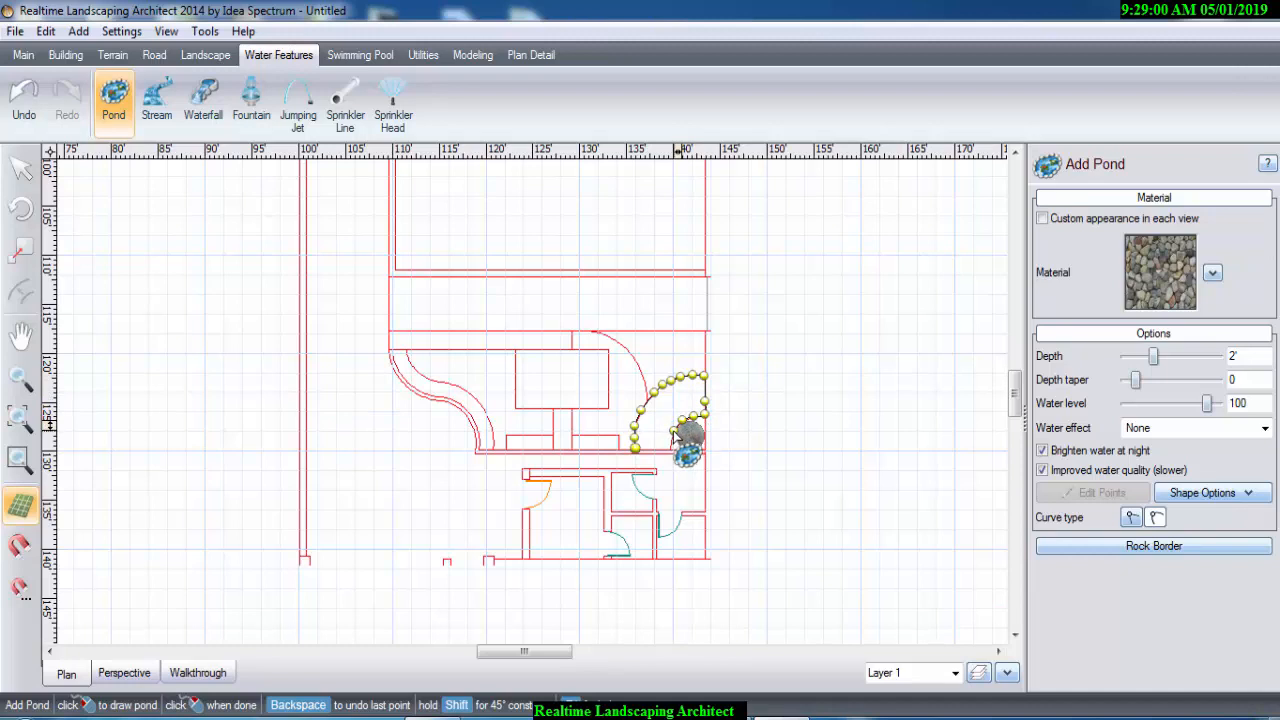
left_click(673, 432)
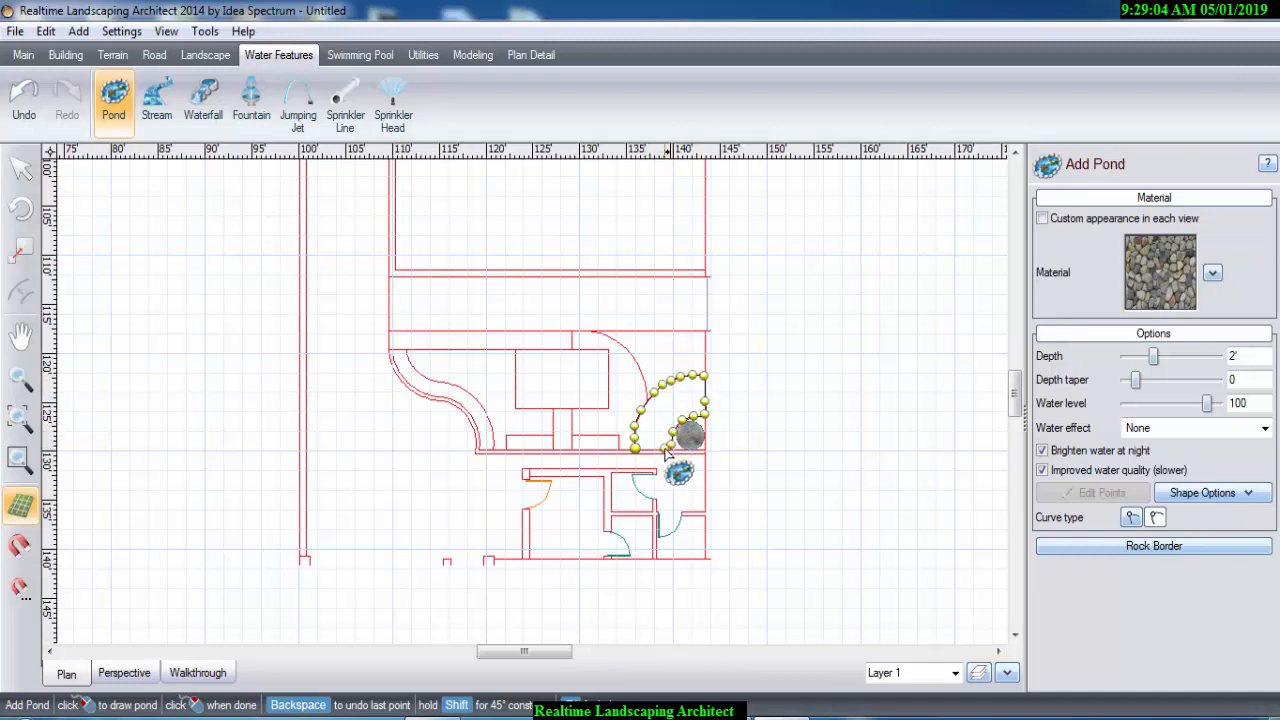
right_click(640, 452)
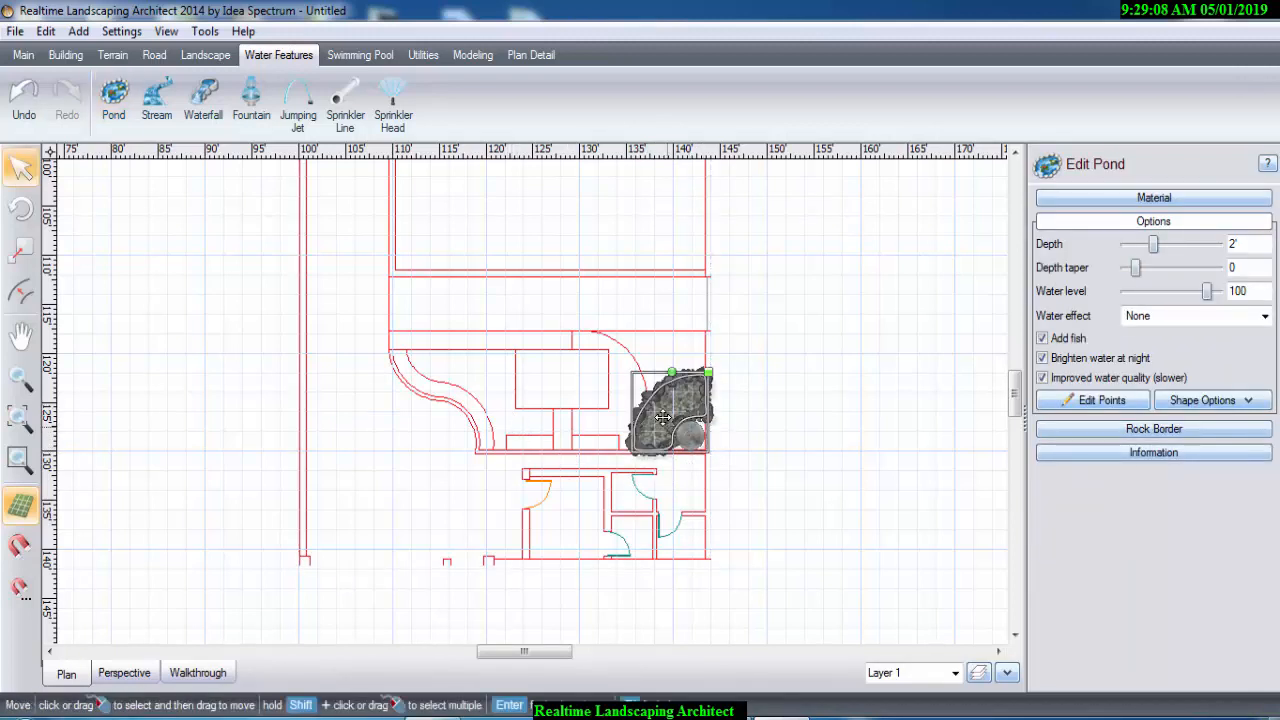
left_click(777, 357)
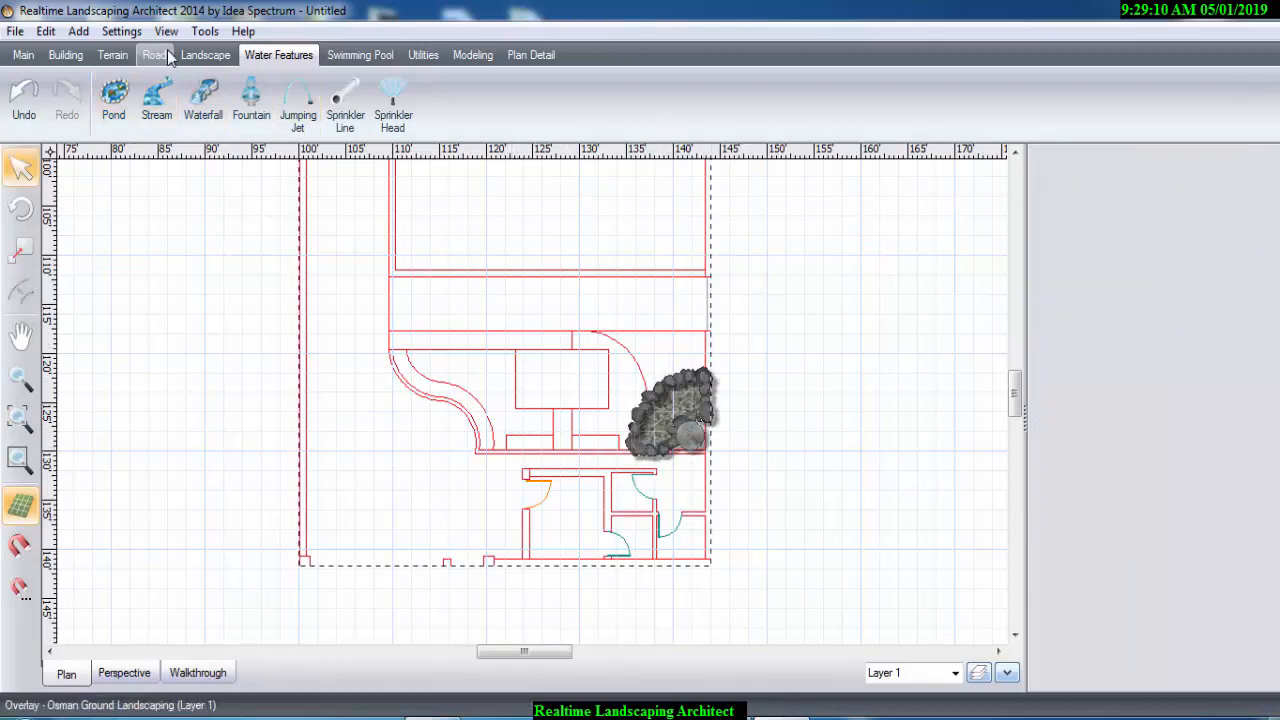
- Draw a plant fill above the pond, tracing the quarter-circle arc, the pond's upper edge, the right wall and the horizontal wall line
left_click(207, 56)
left_click(530, 100)
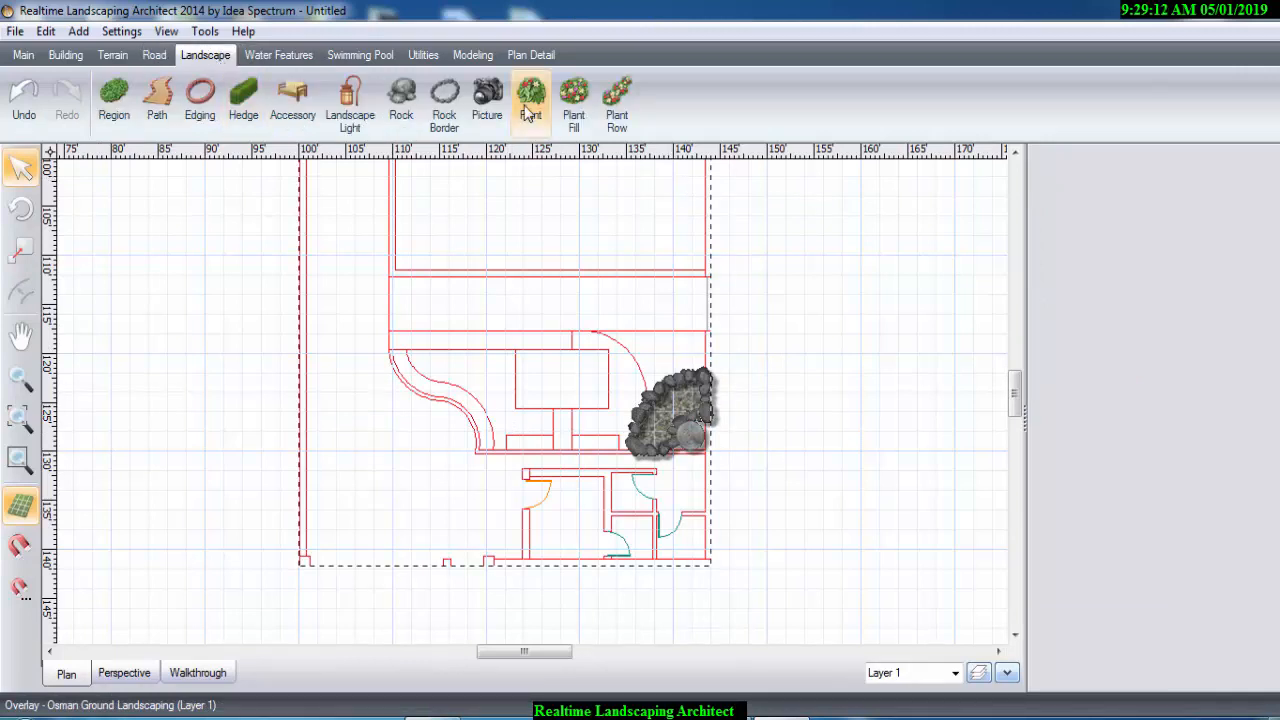
left_click(574, 96)
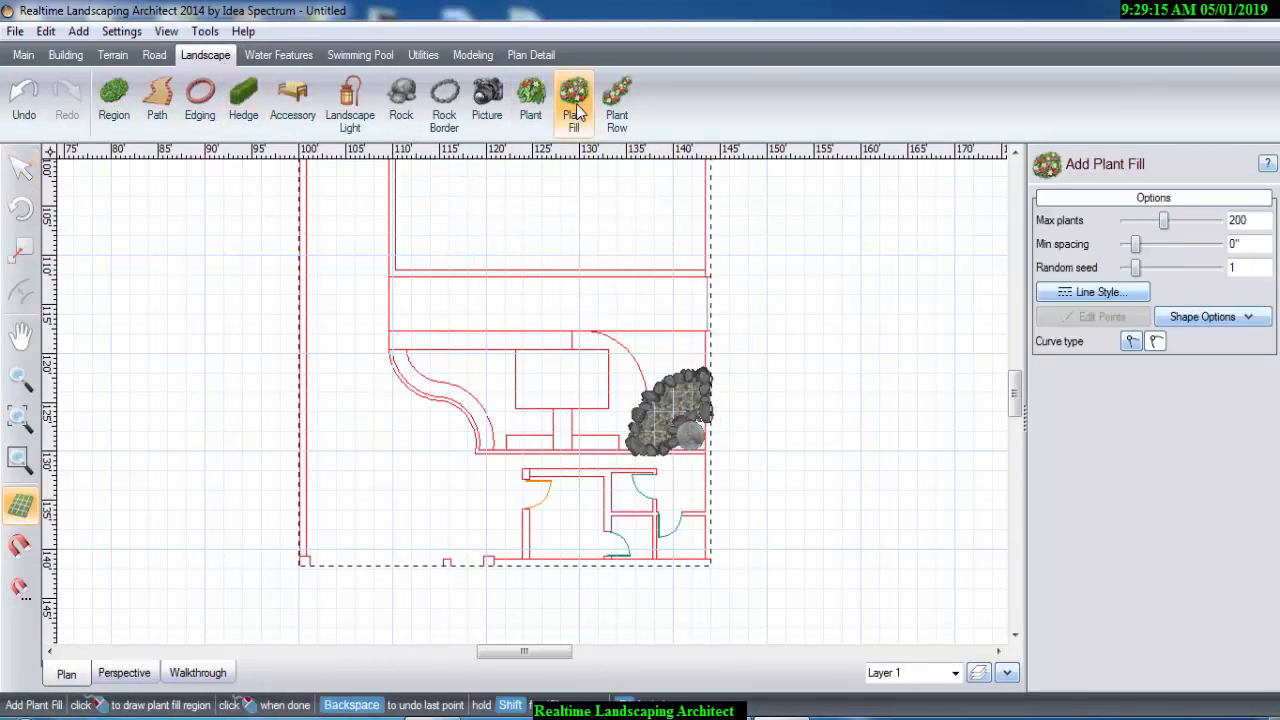
left_click(604, 334)
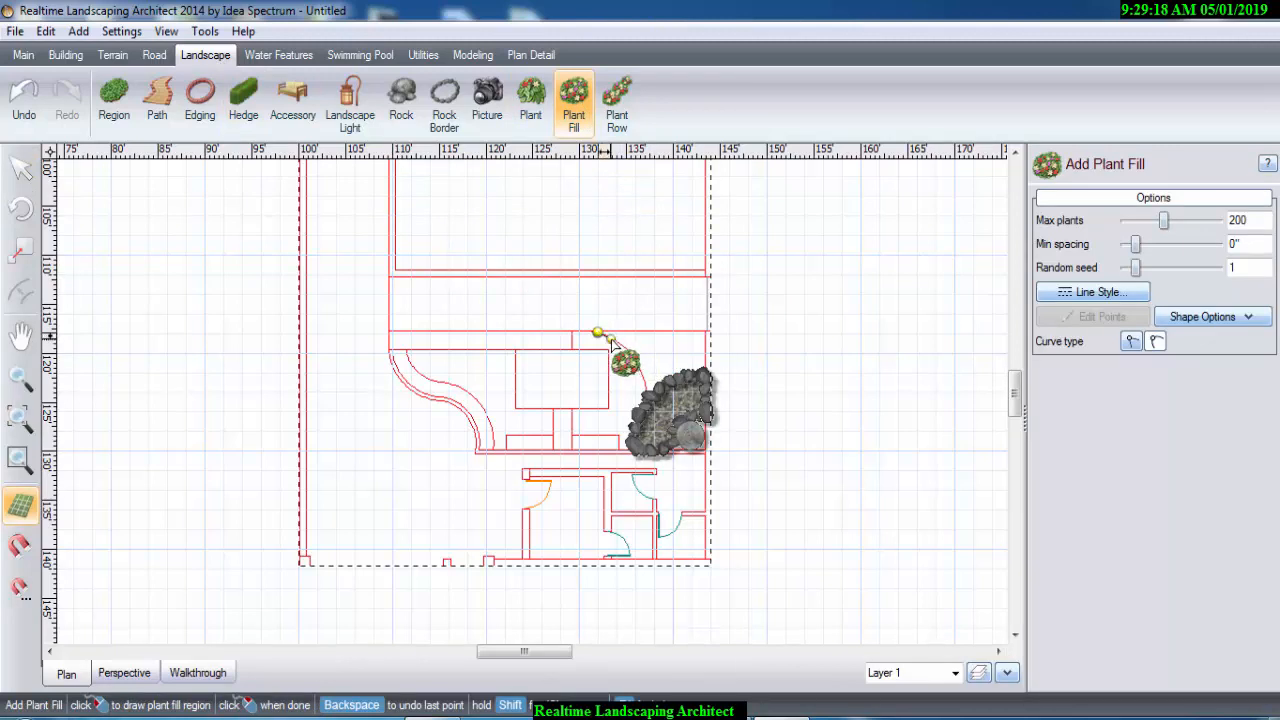
left_click(631, 351)
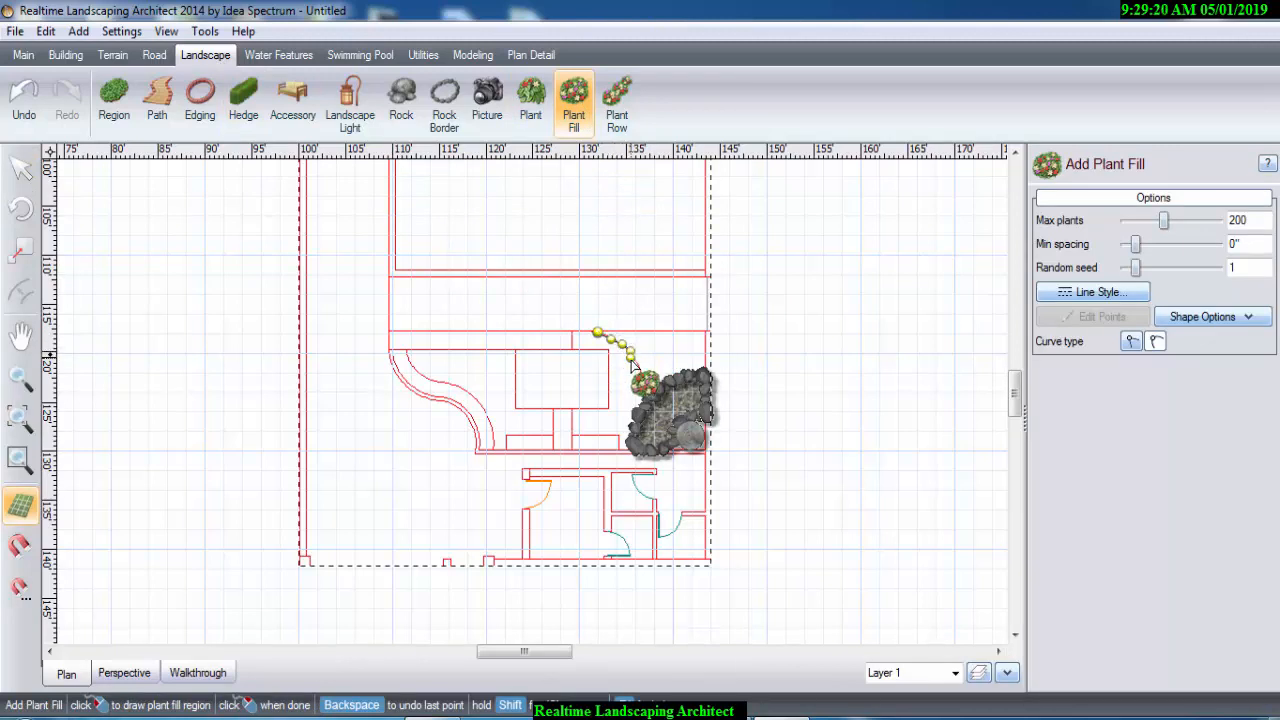
left_click(637, 361)
left_click(643, 375)
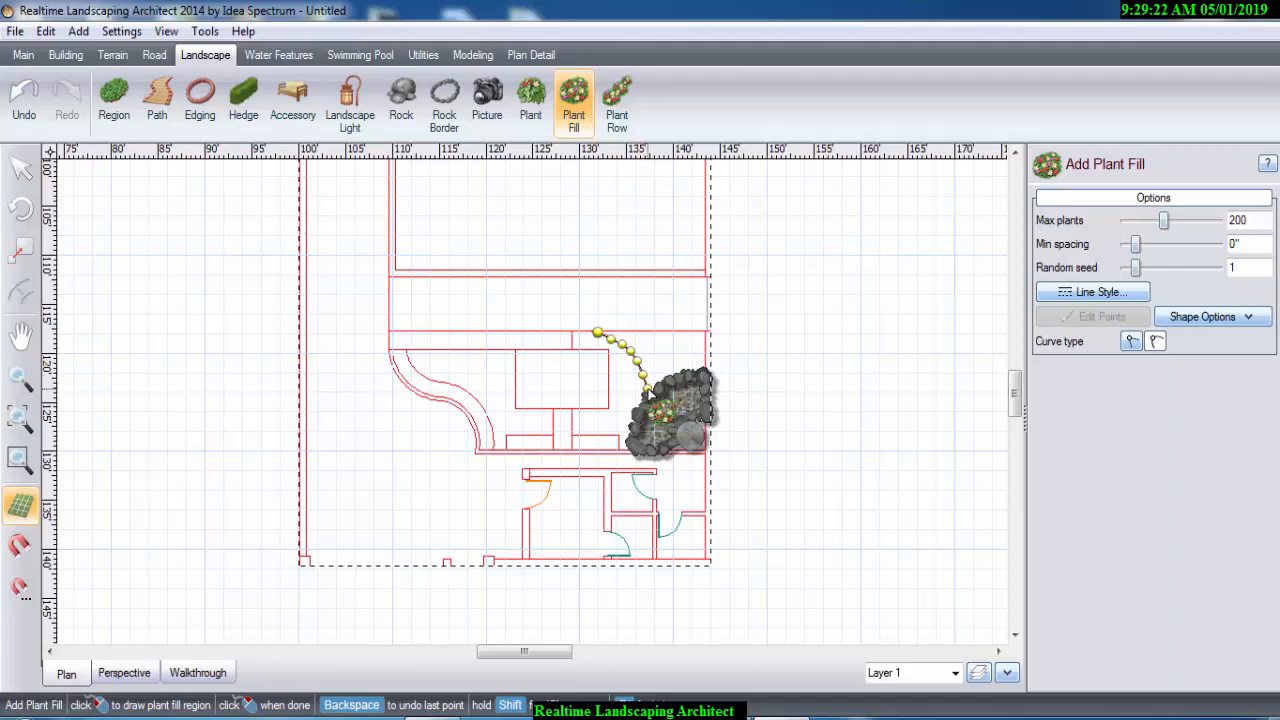
left_click(654, 383)
left_click(665, 377)
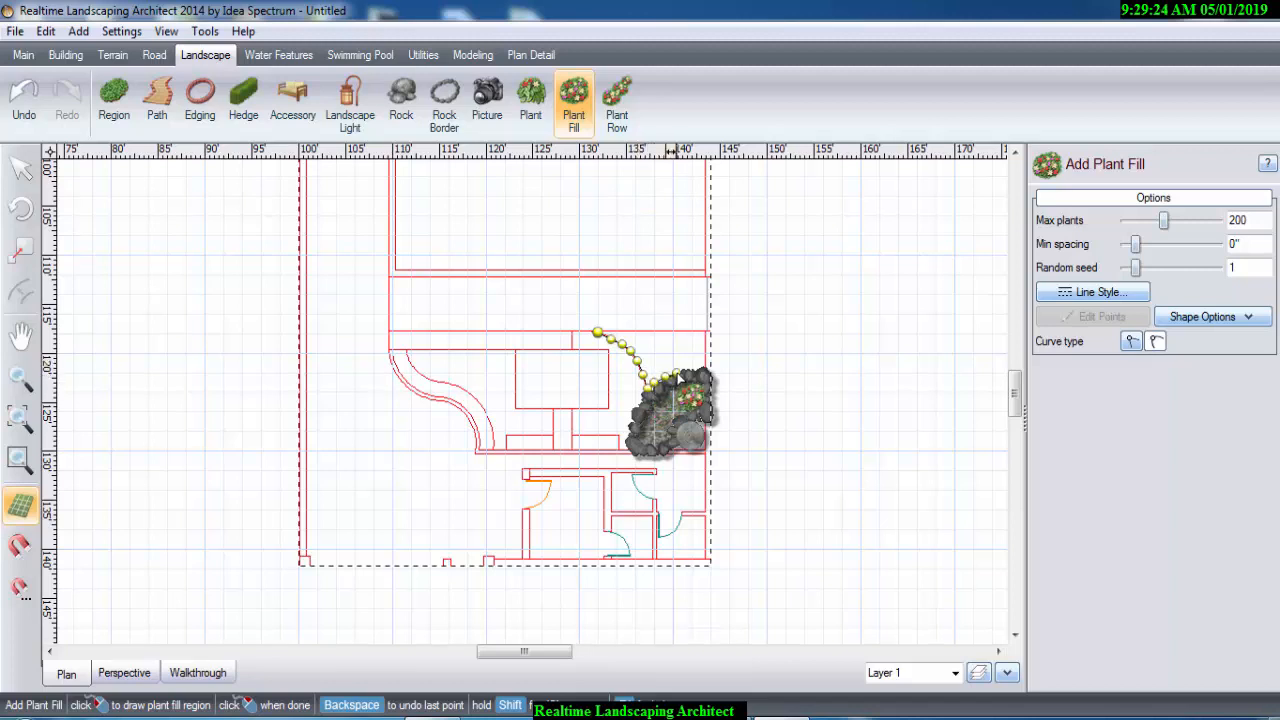
left_click(699, 334)
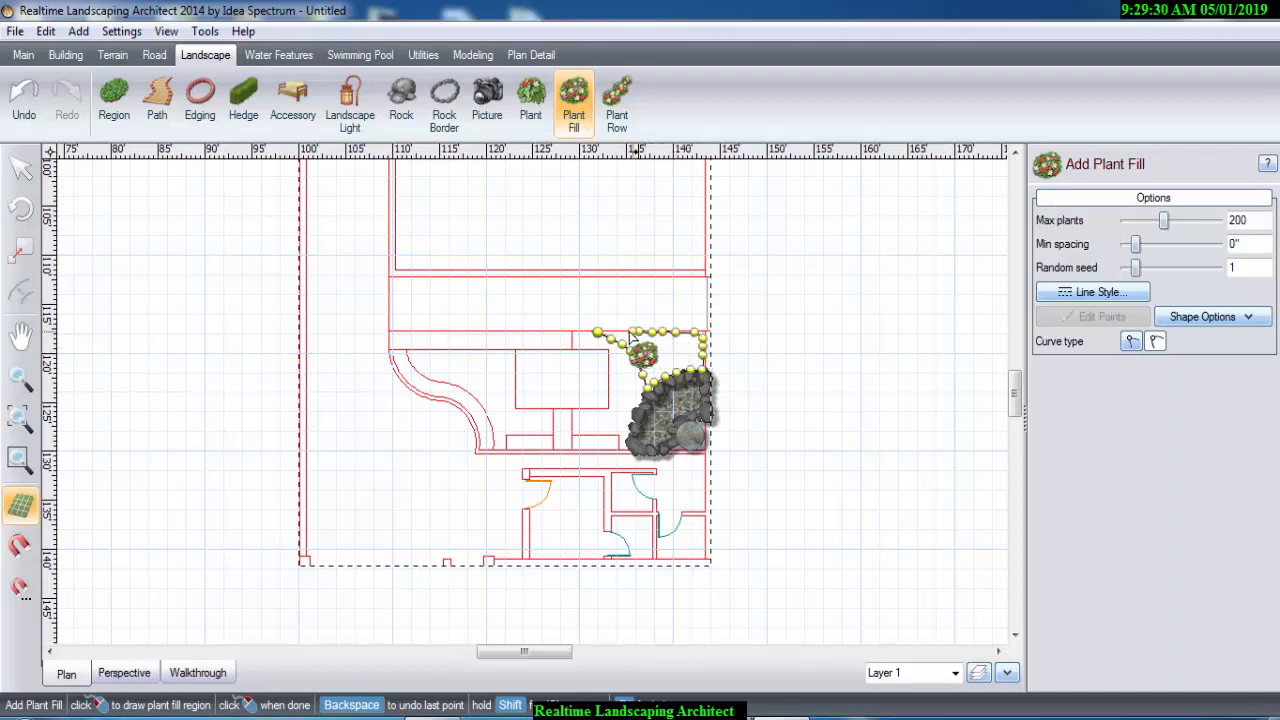
right_click(598, 331)
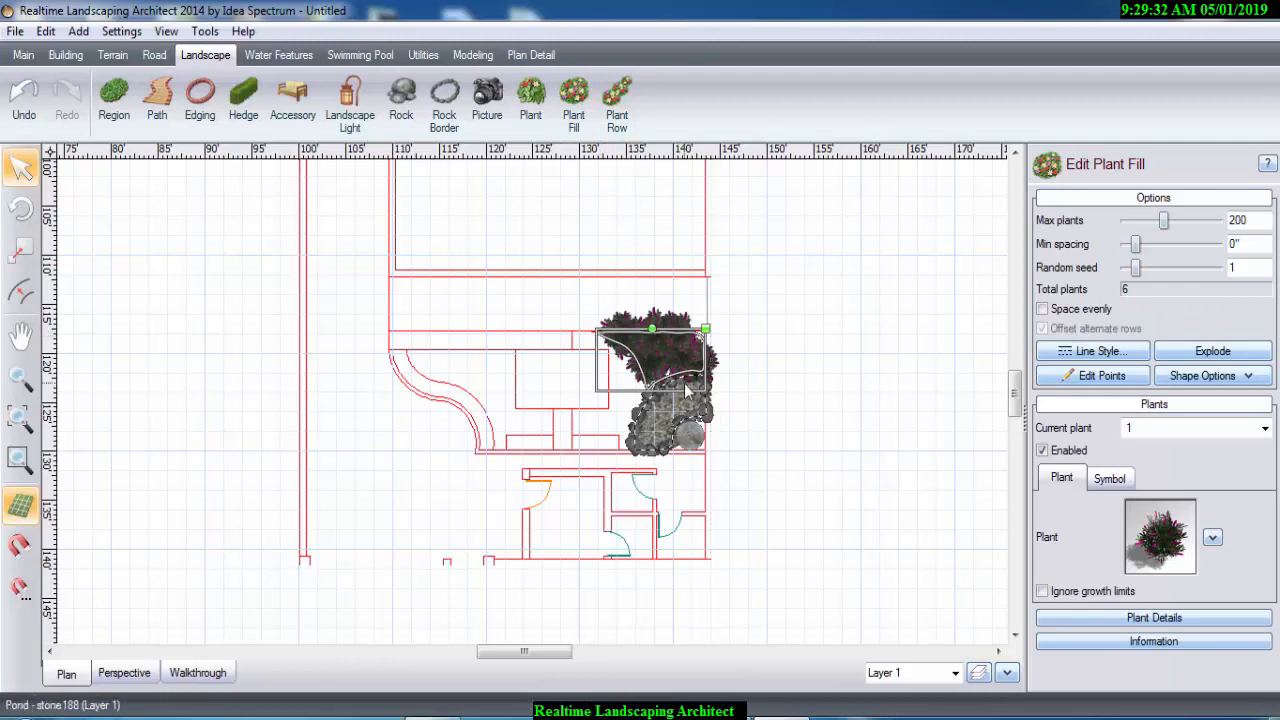
- Change the plant fill's plant to the Gerber Daisy from the Annuals models and deselect the fill
left_click(1135, 526)
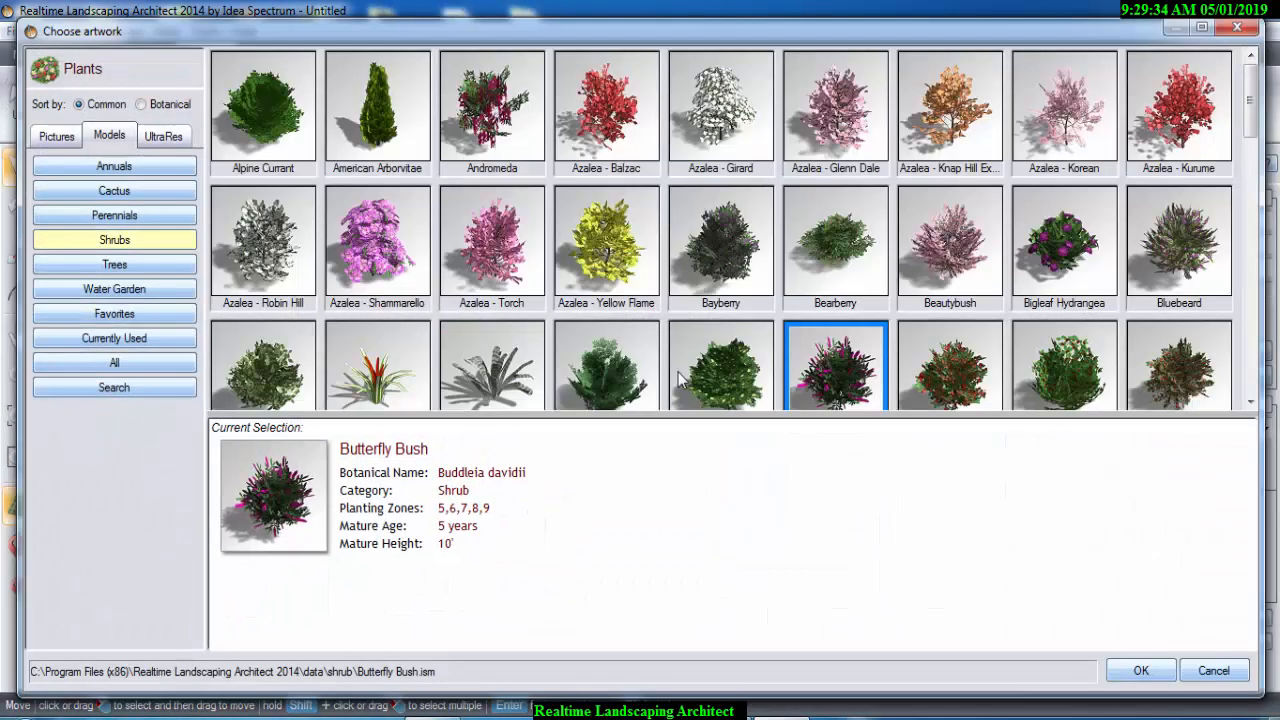
left_click(136, 168)
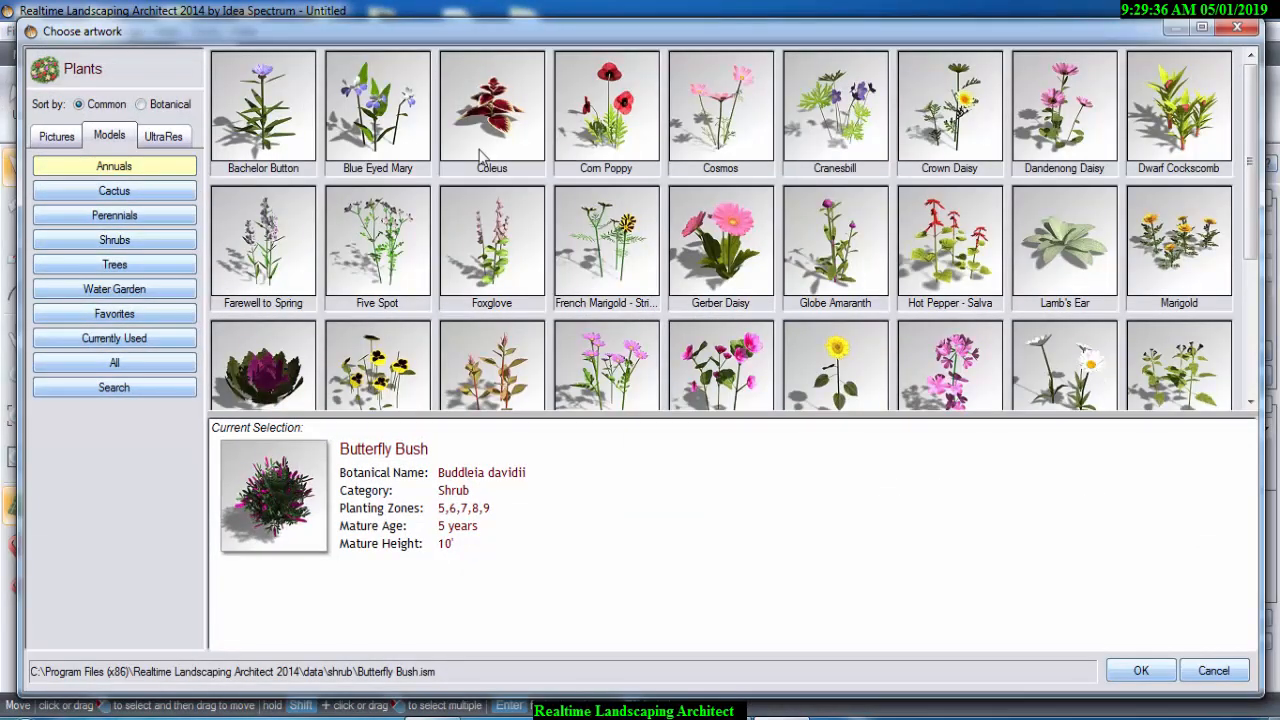
double_click(750, 255)
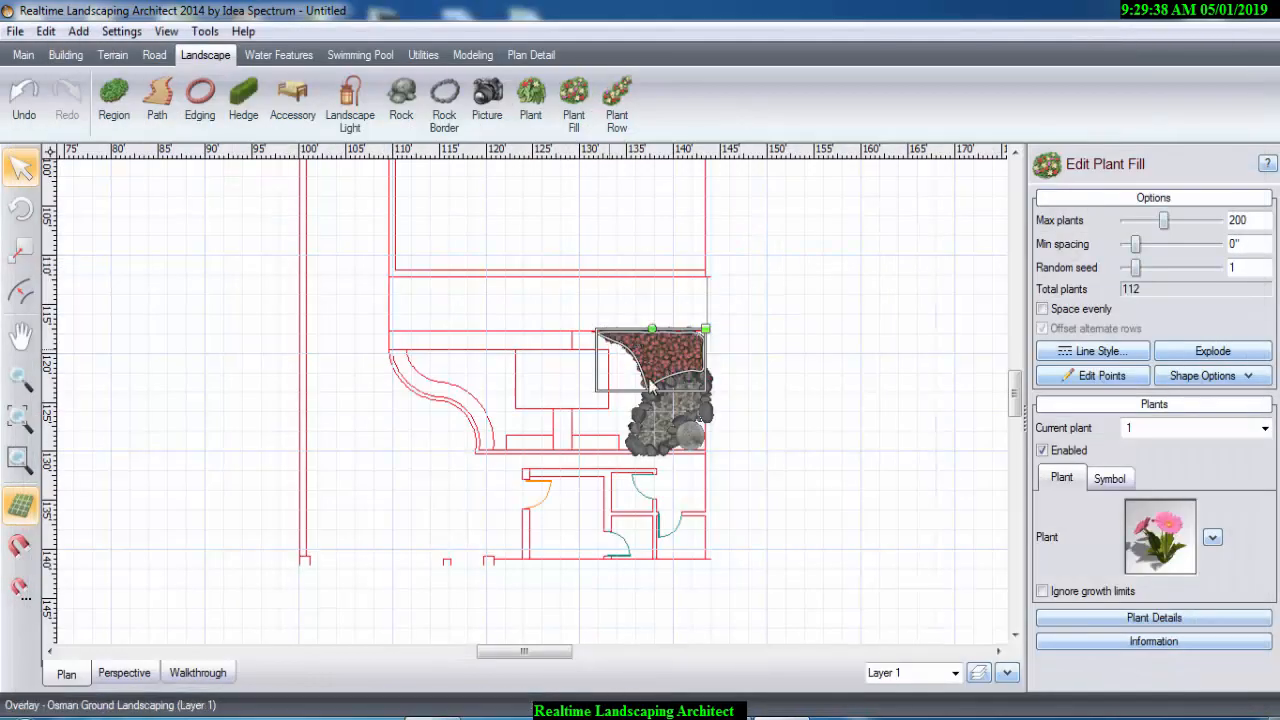
left_click(843, 420)
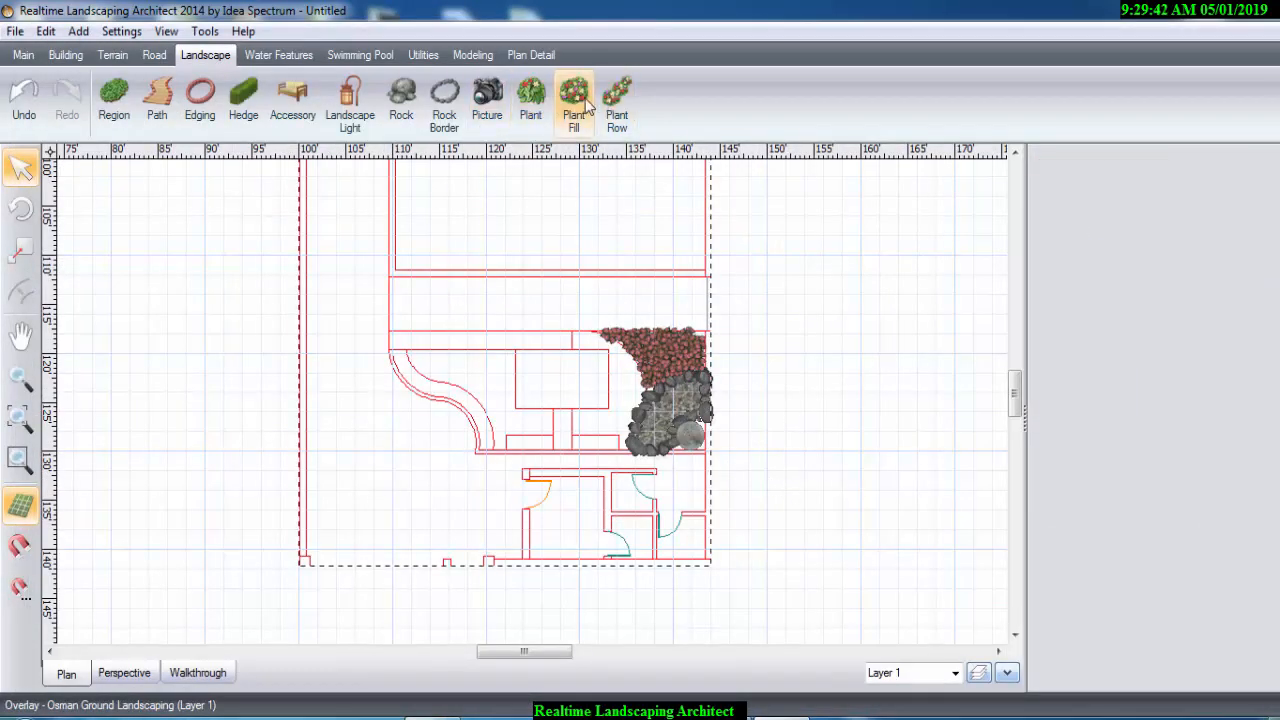
- Add a thin Butterfly Bush plant fill running diagonally across the middle of the daisy bed
left_click(573, 104)
left_click(628, 340)
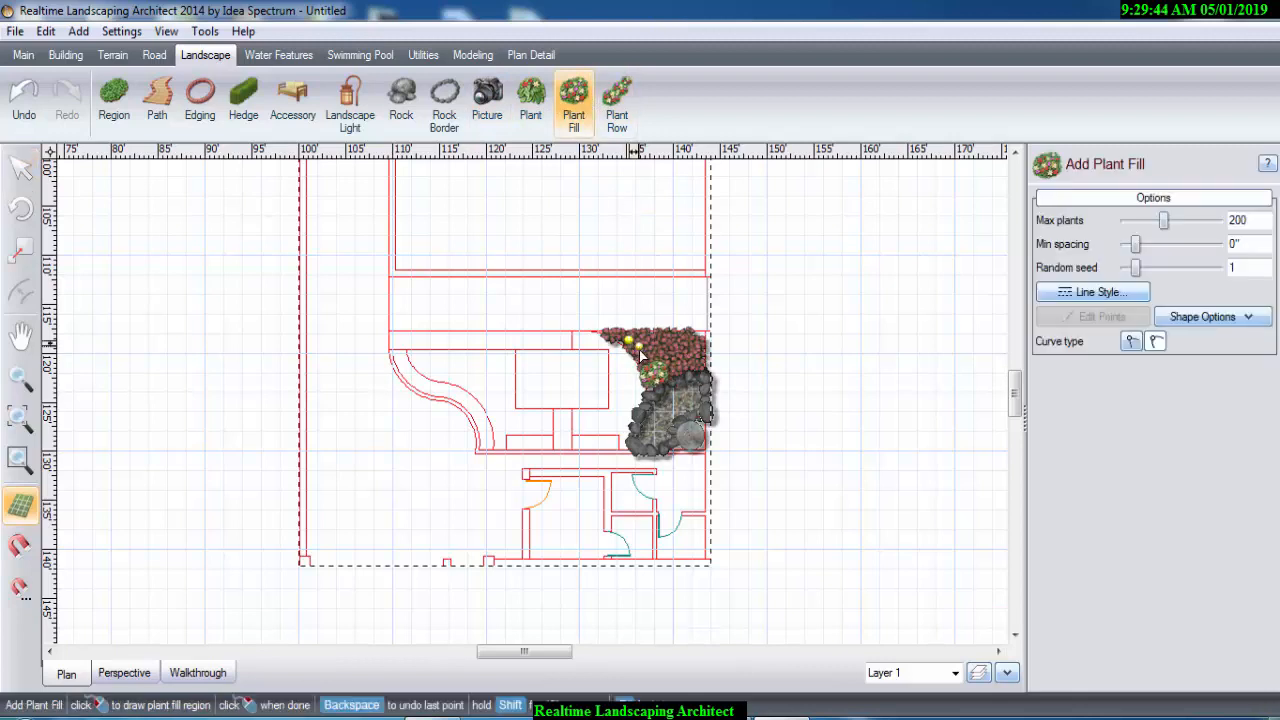
left_click(647, 348)
left_click(666, 351)
left_click(685, 355)
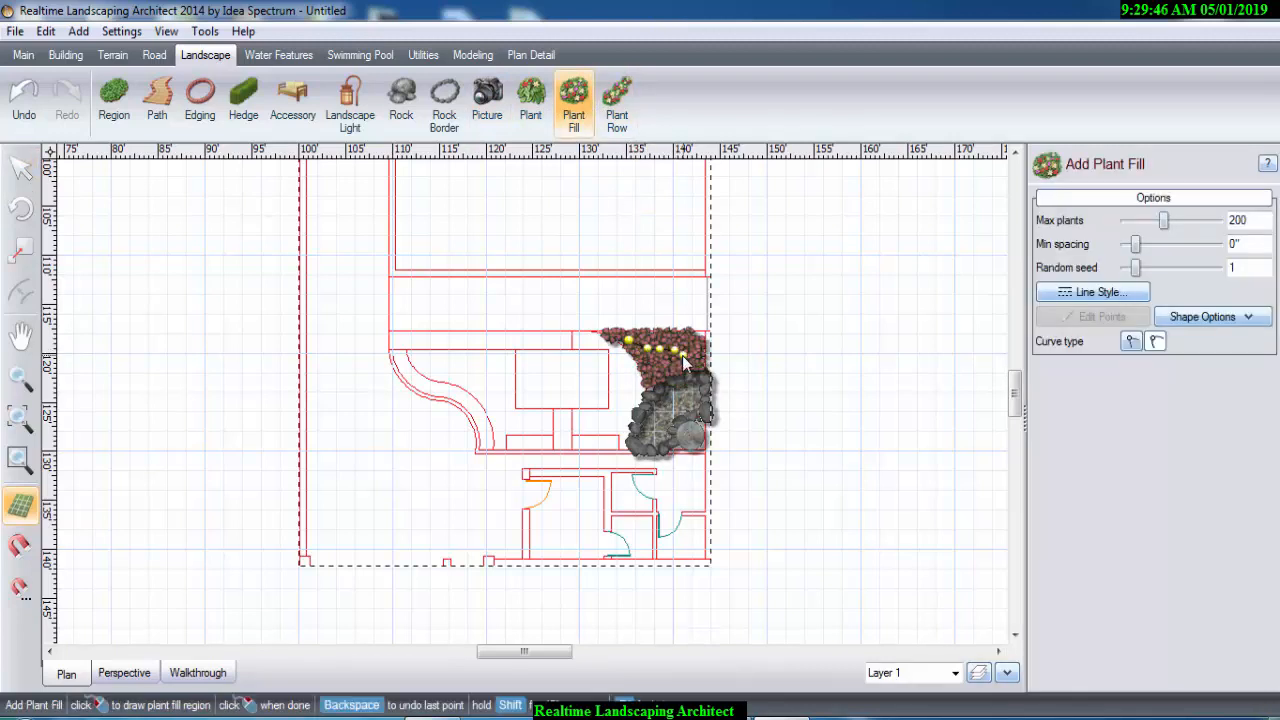
right_click(685, 356)
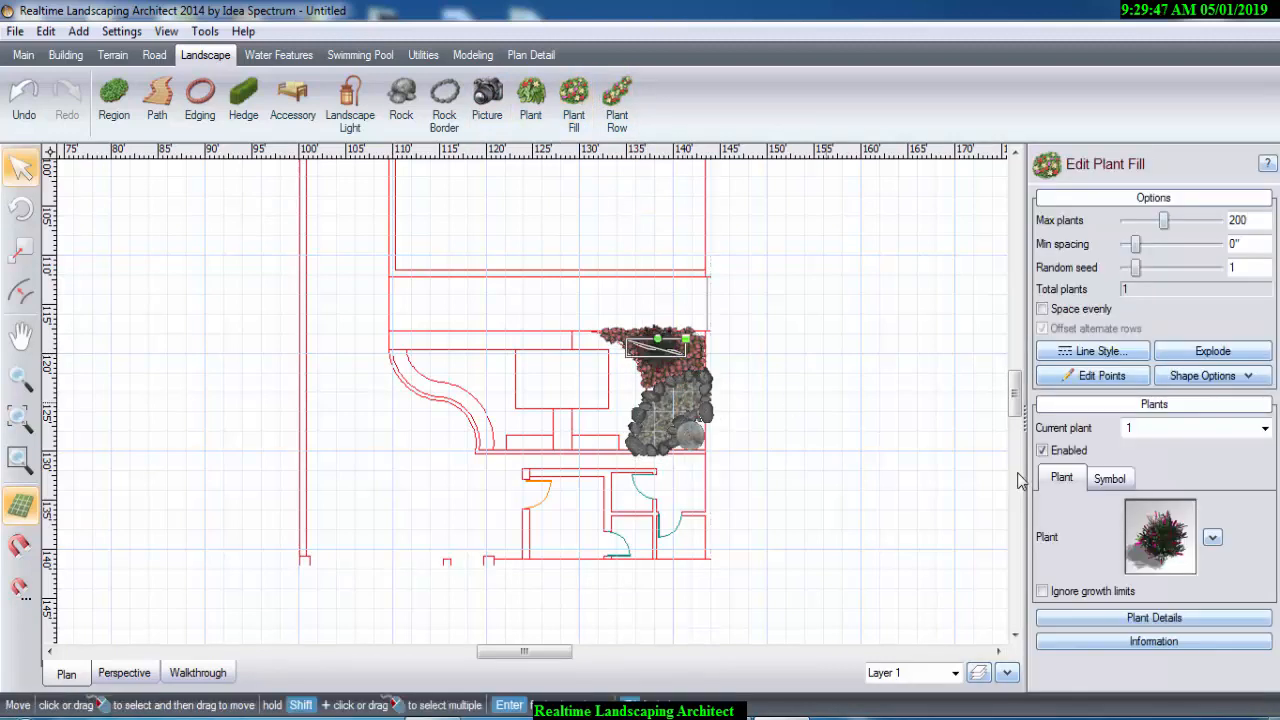
left_click(790, 418)
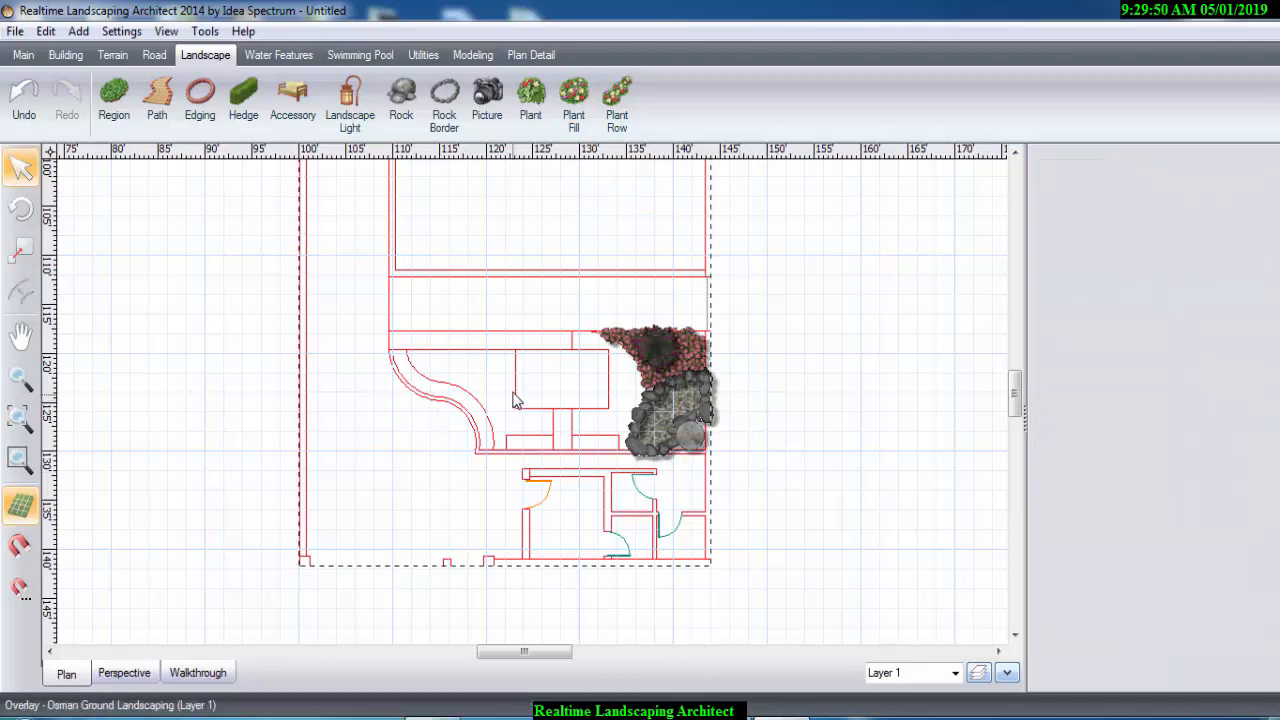
- Draw a 3' wide, 4' high hedge along the S-curved wall and the lower straight wall up to the pond
left_click(243, 95)
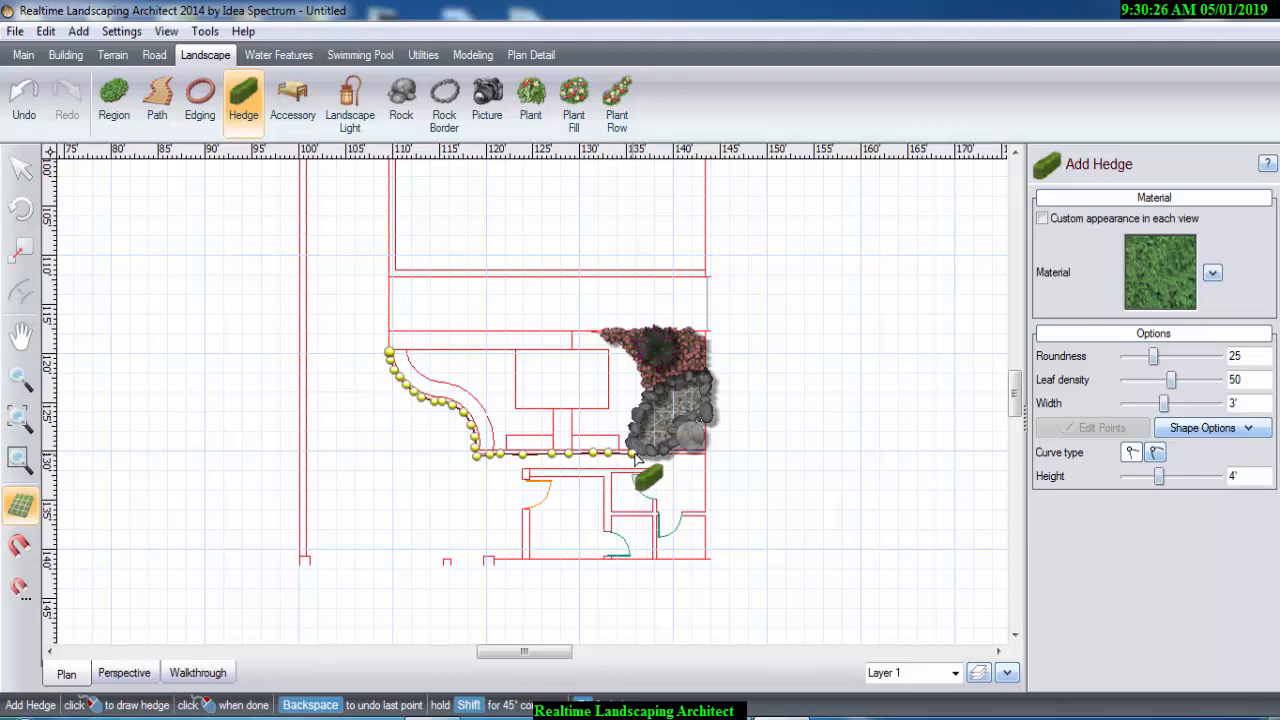
right_click(636, 456)
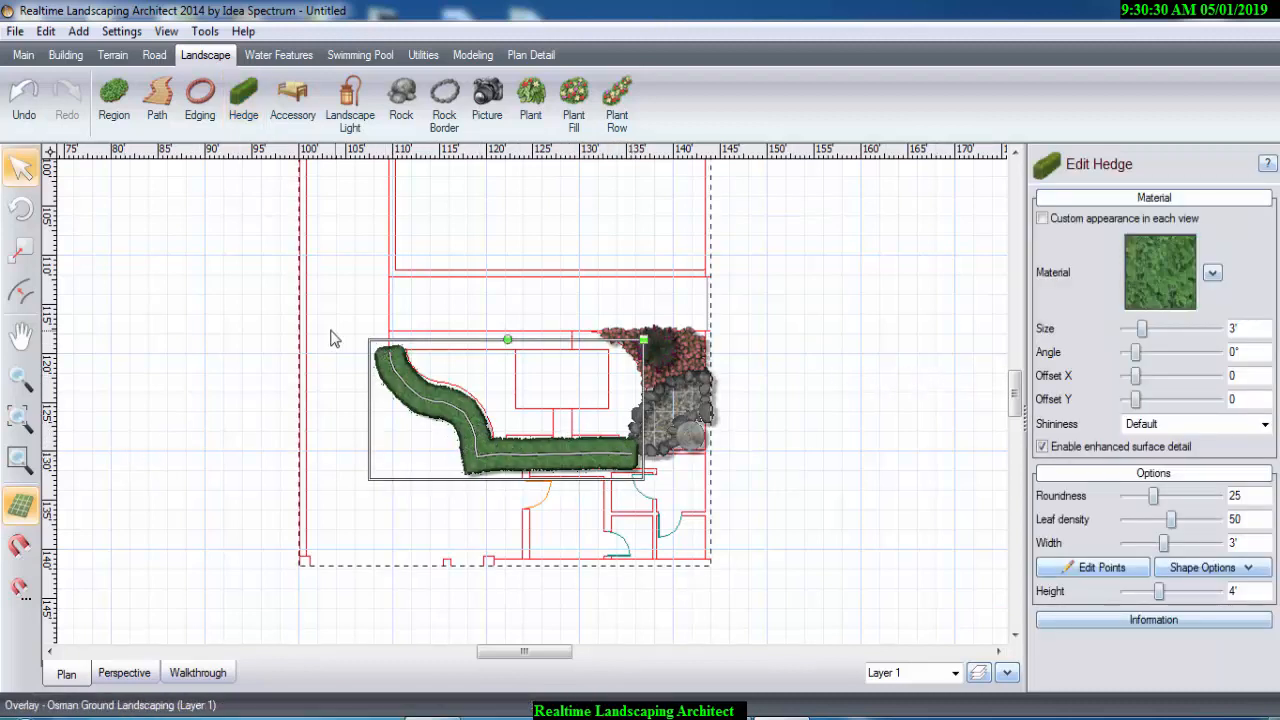
- Draw a grass region between the hedge and the central rectangle, following the rectangle's left and lower edges, the stem below it and the inner S-curve
left_click(114, 95)
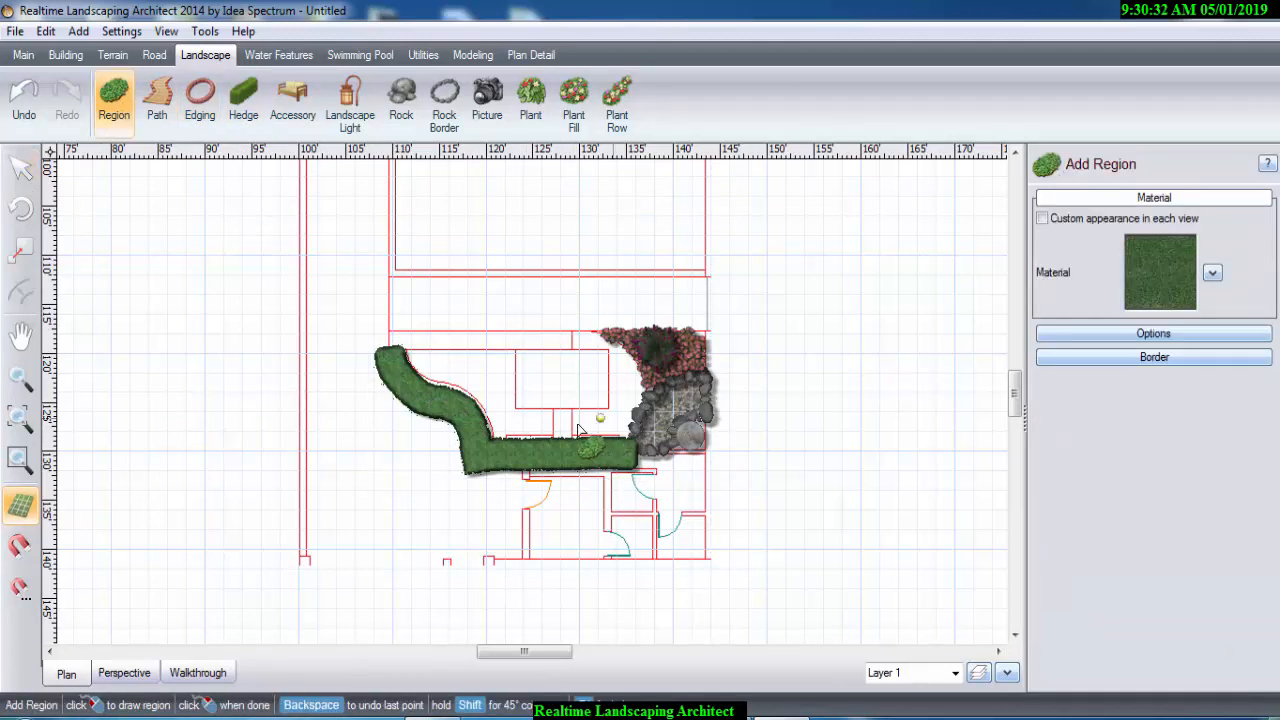
left_click(408, 350)
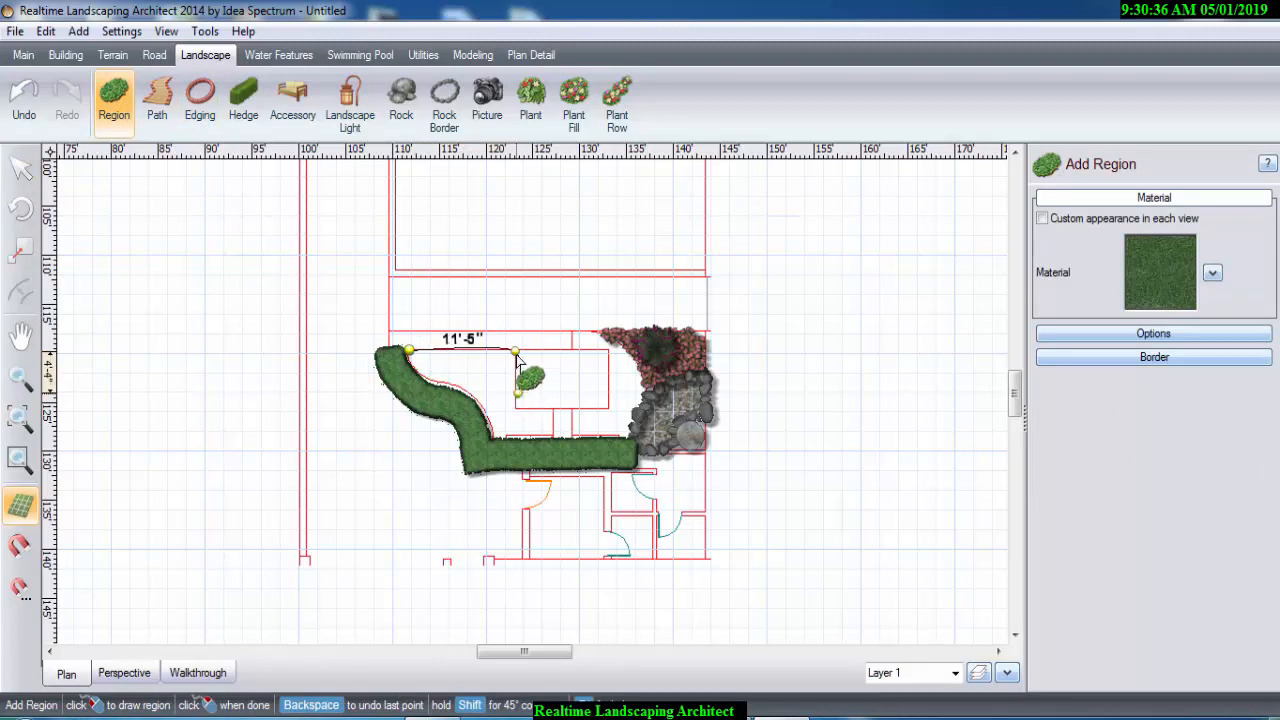
left_click(514, 352)
left_click(515, 373)
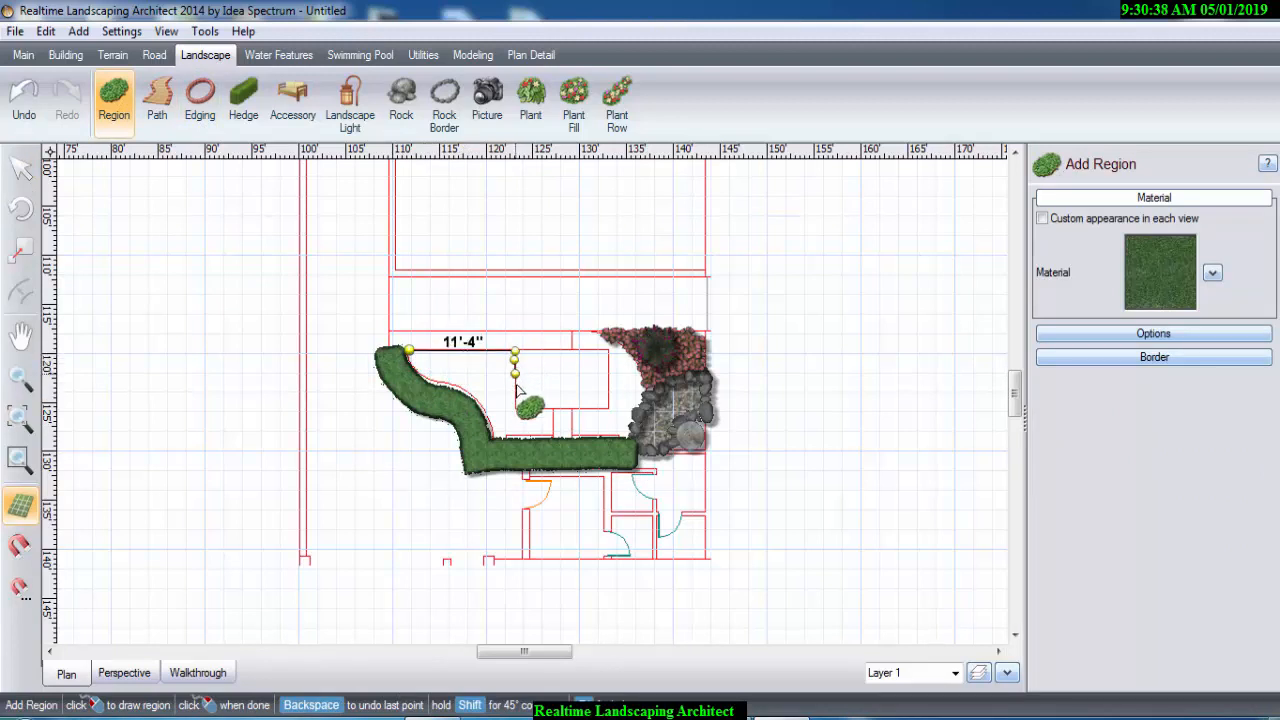
left_click(516, 386)
left_click(516, 398)
left_click(515, 404)
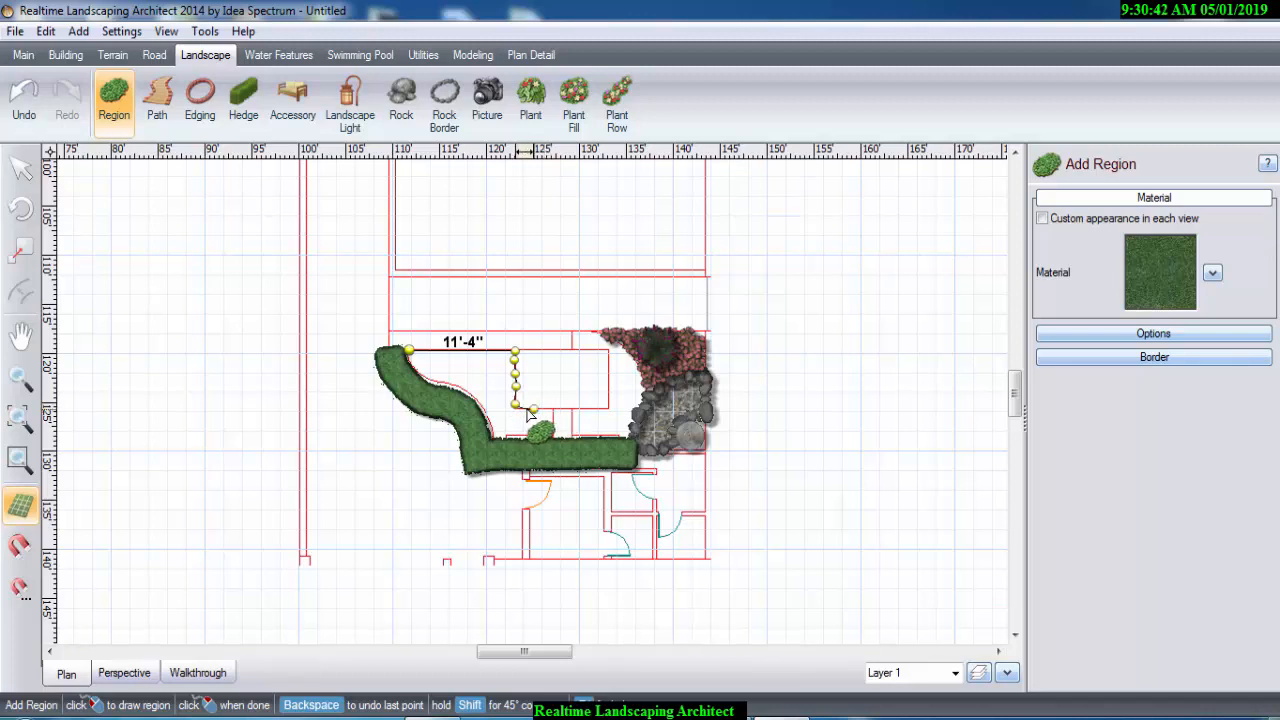
left_click(535, 409)
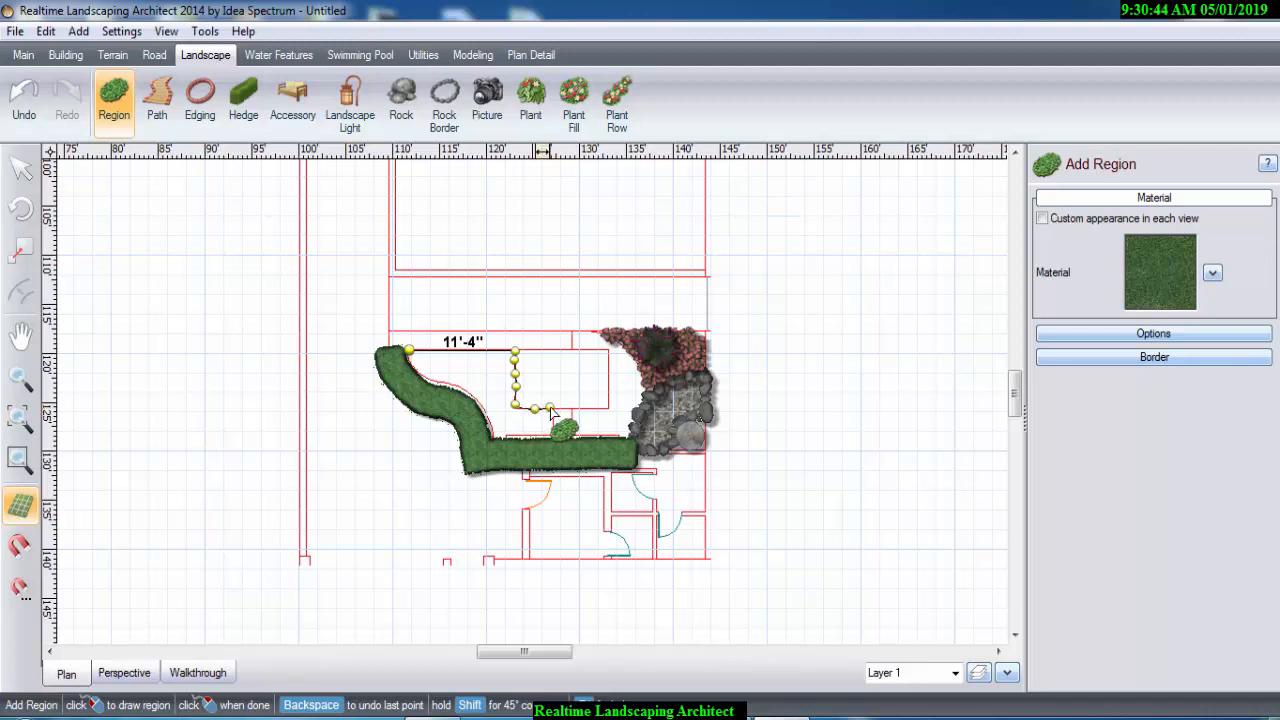
left_click(550, 409)
left_click(551, 421)
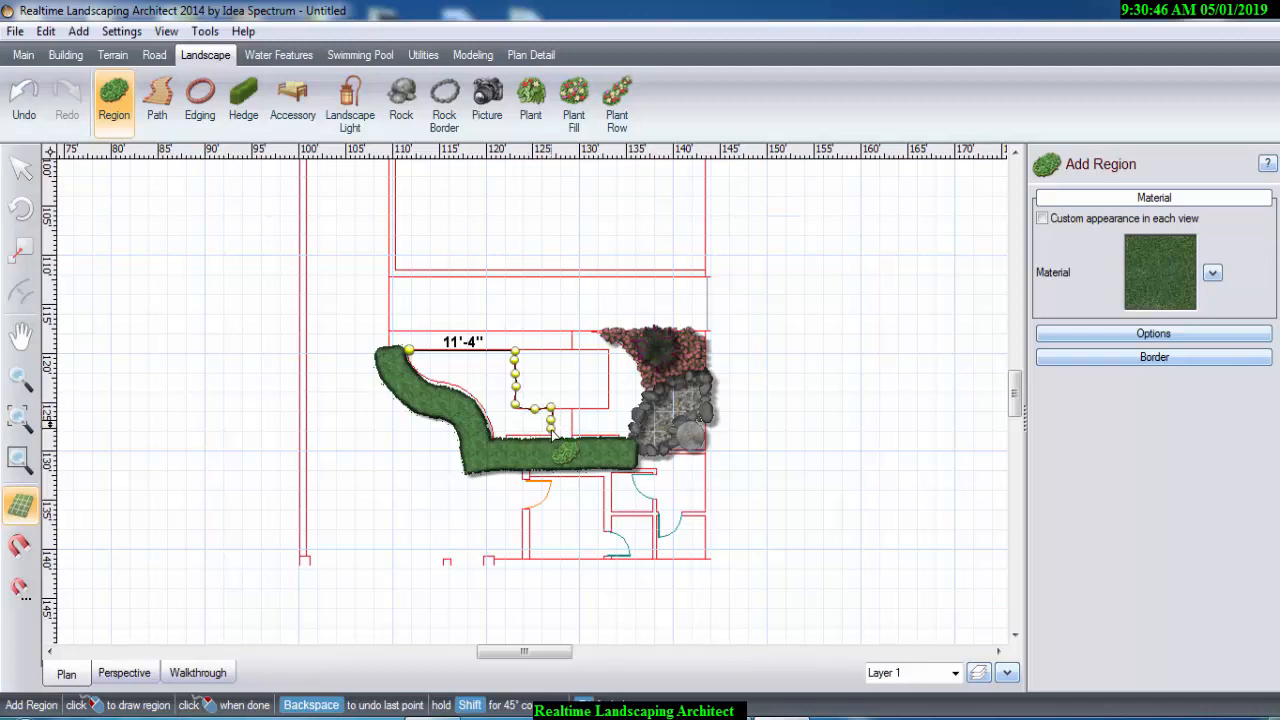
left_click(529, 435)
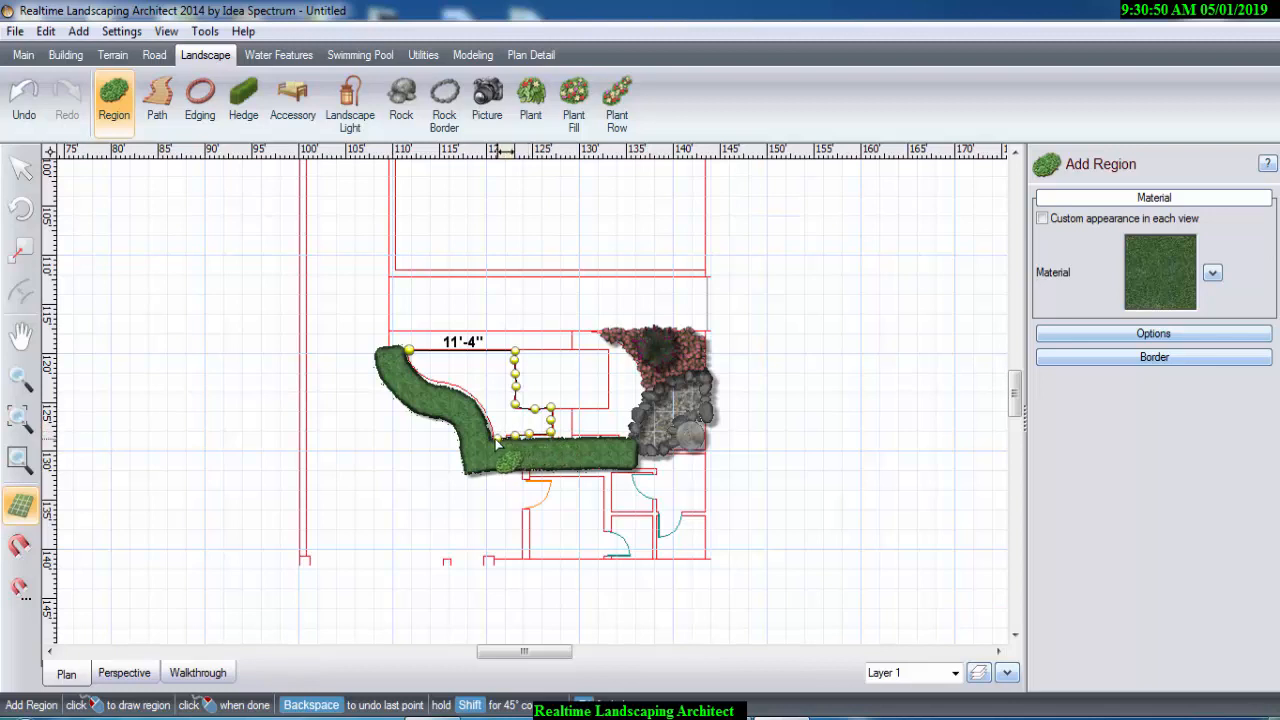
left_click(493, 438)
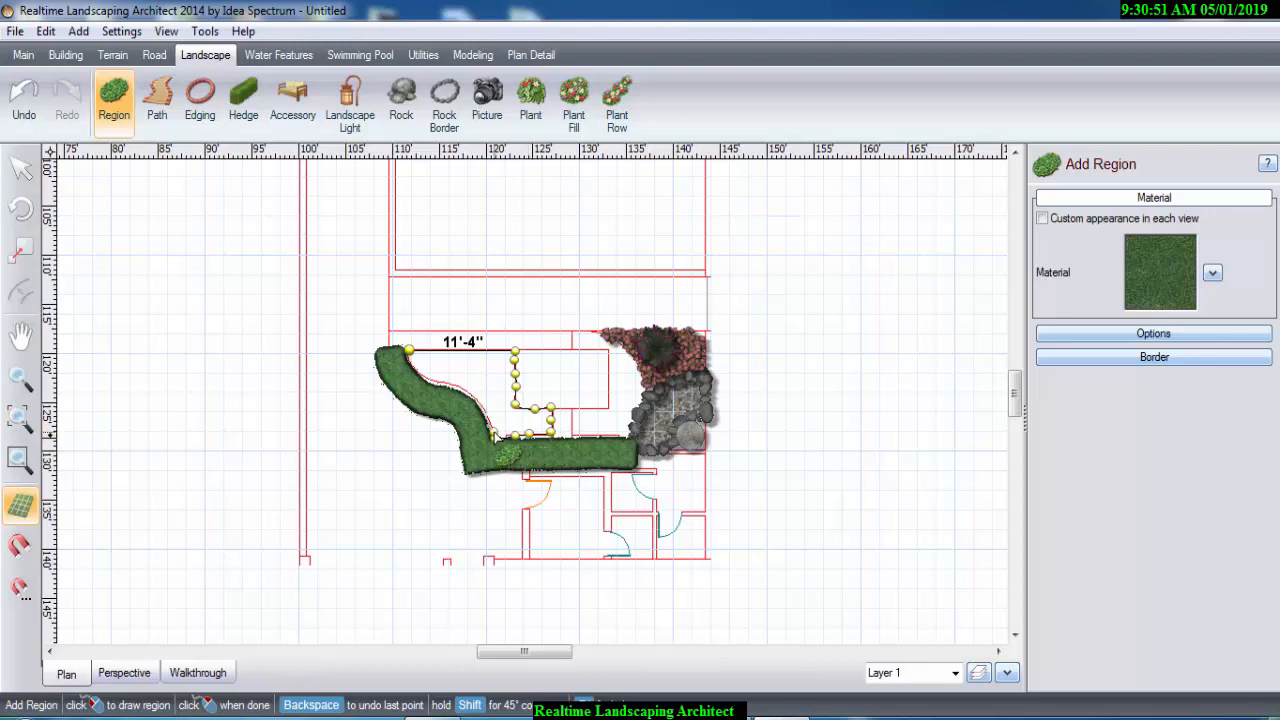
left_click(463, 392)
left_click(450, 386)
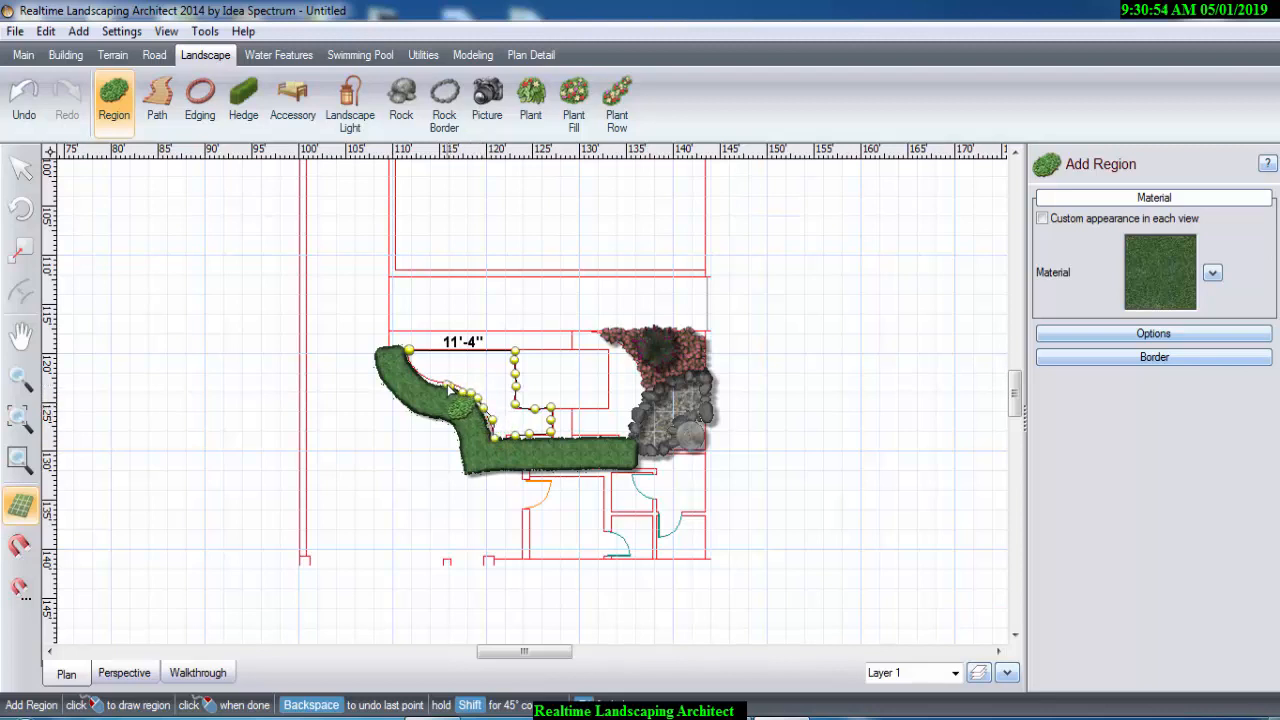
left_click(431, 380)
left_click(418, 373)
right_click(411, 361)
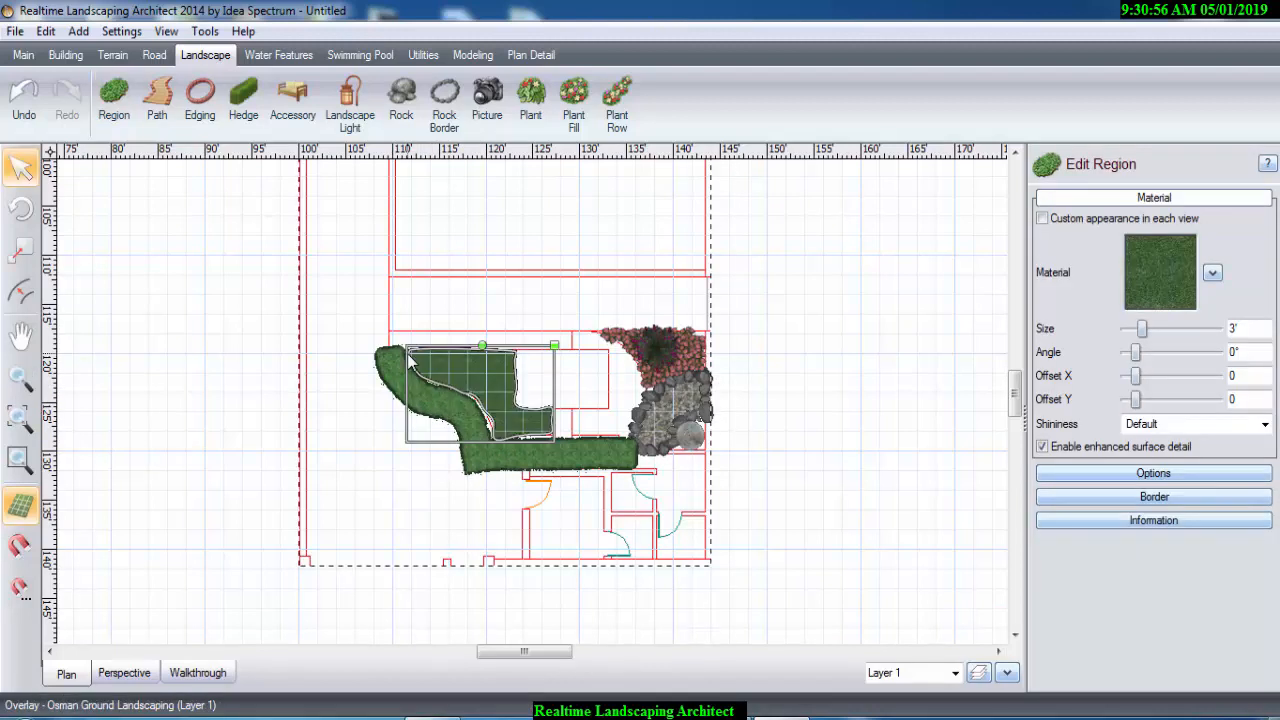
- Examine the hedge, grass region, flower bed, pond and fountain in perspective from the front and from above, then select the grass region
left_click(124, 674)
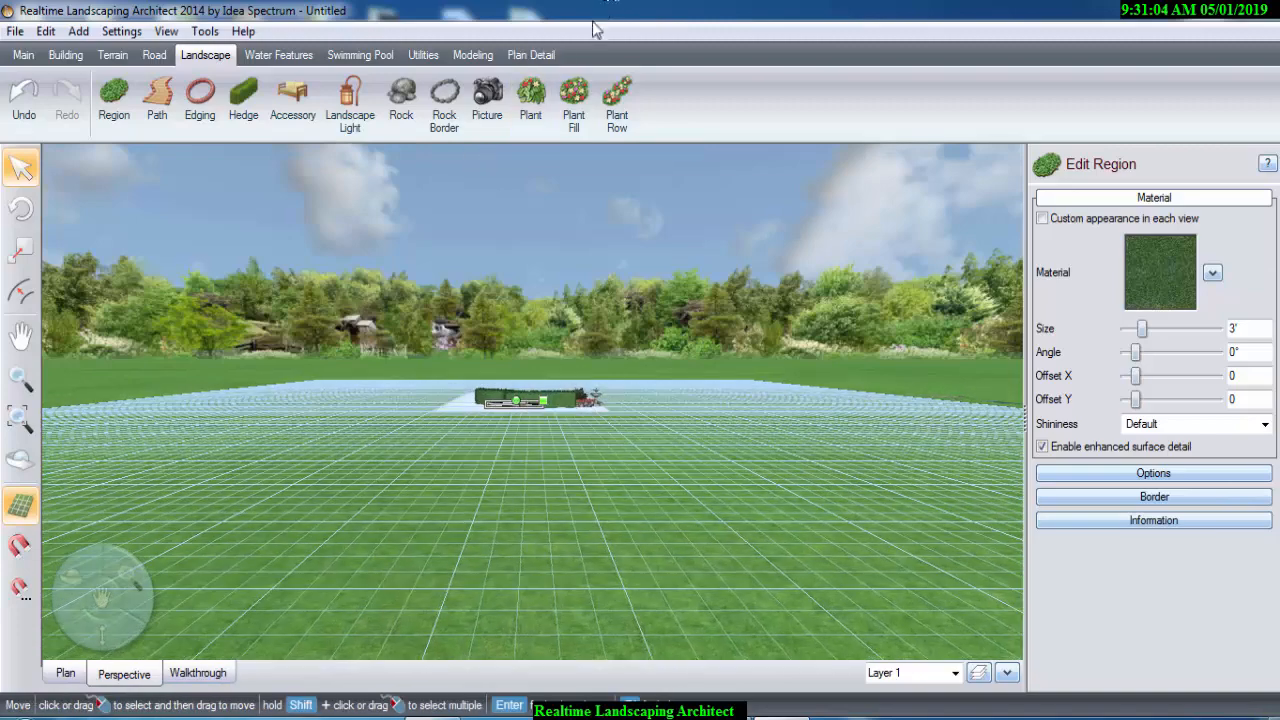
scroll(608, 402, "down", 3)
scroll(529, 418, "up", 10)
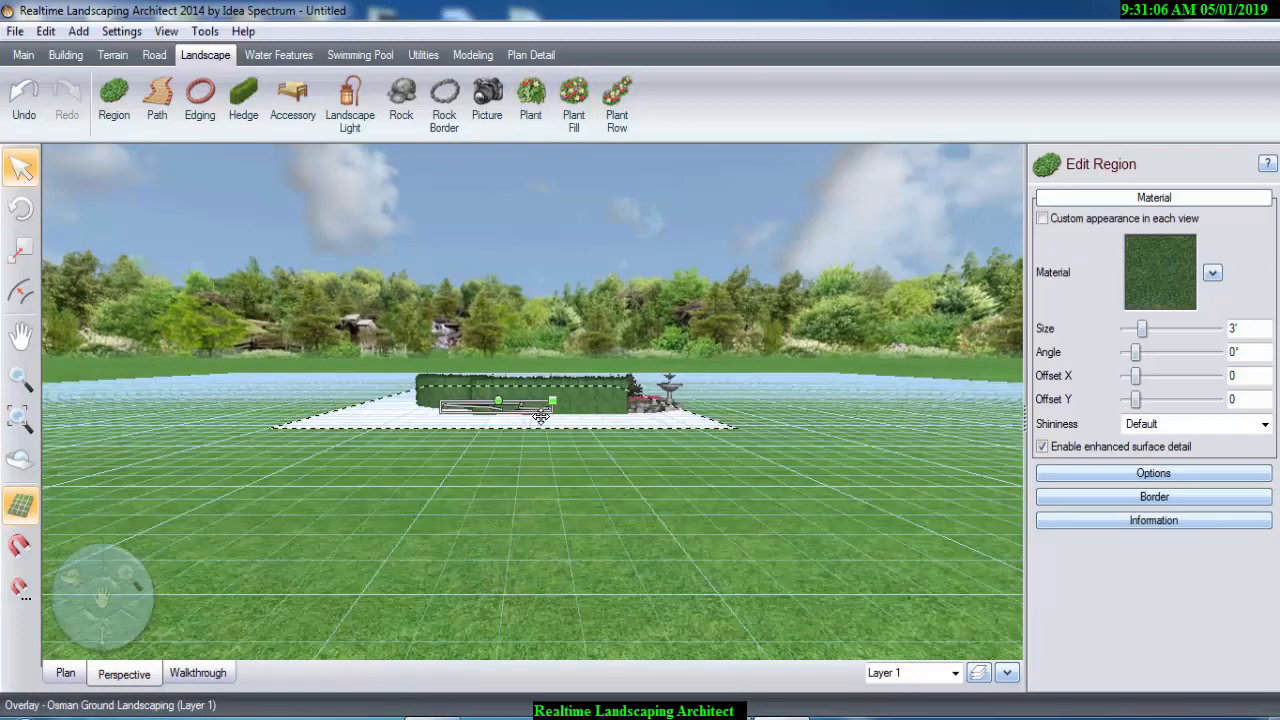
middle_click_drag(450, 284, 495, 581)
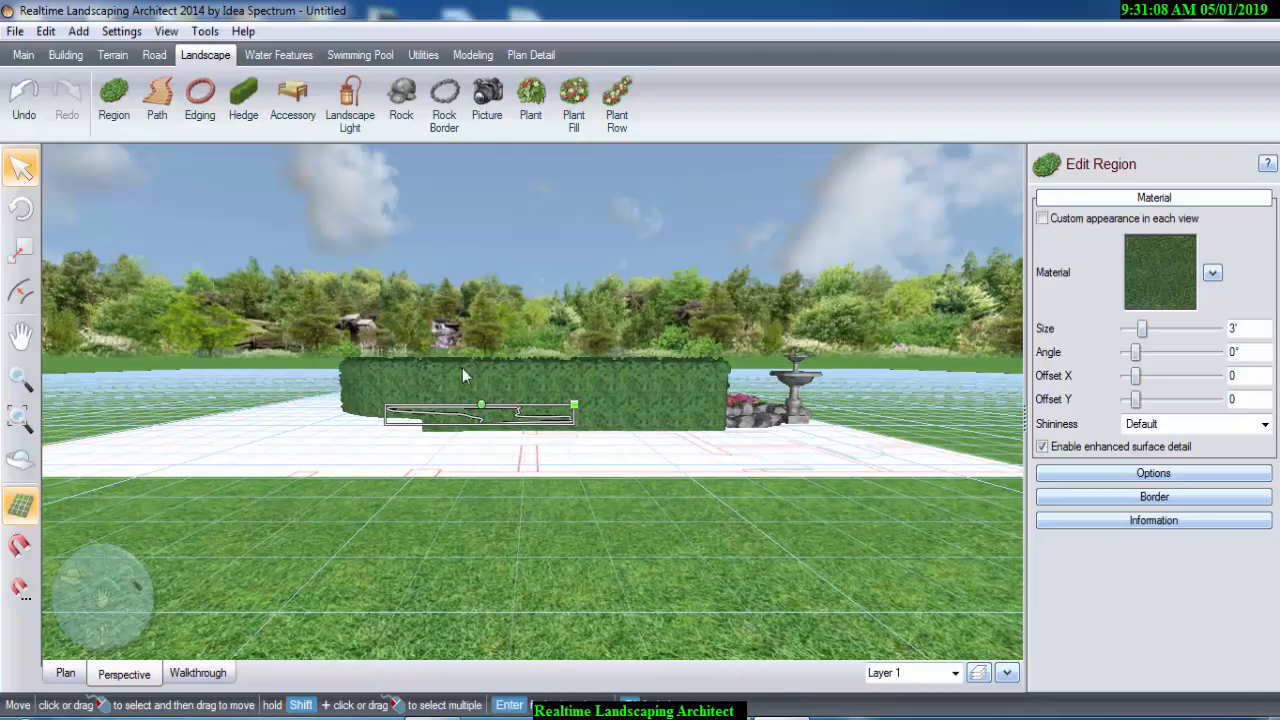
left_click_drag(74, 586, 100, 597)
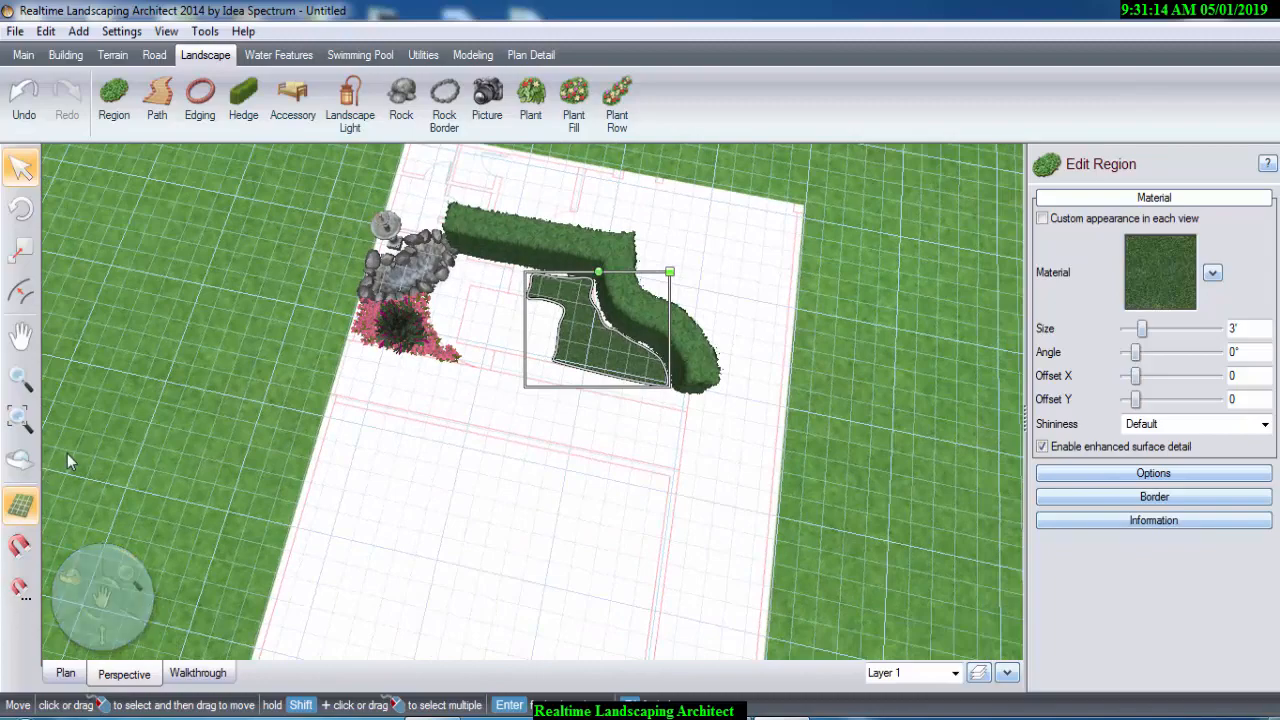
scroll(440, 298, "up", 2)
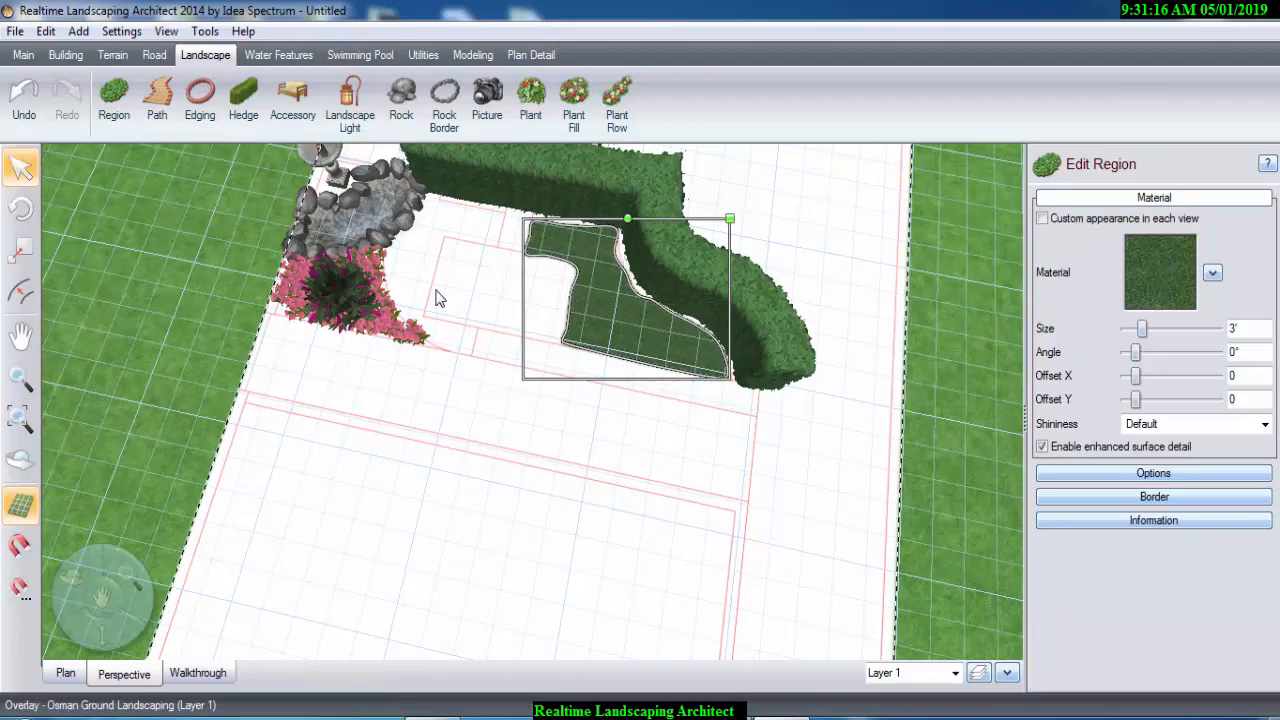
scroll(436, 298, "up", 1)
middle_click_drag(464, 489, 457, 635)
left_click(634, 453)
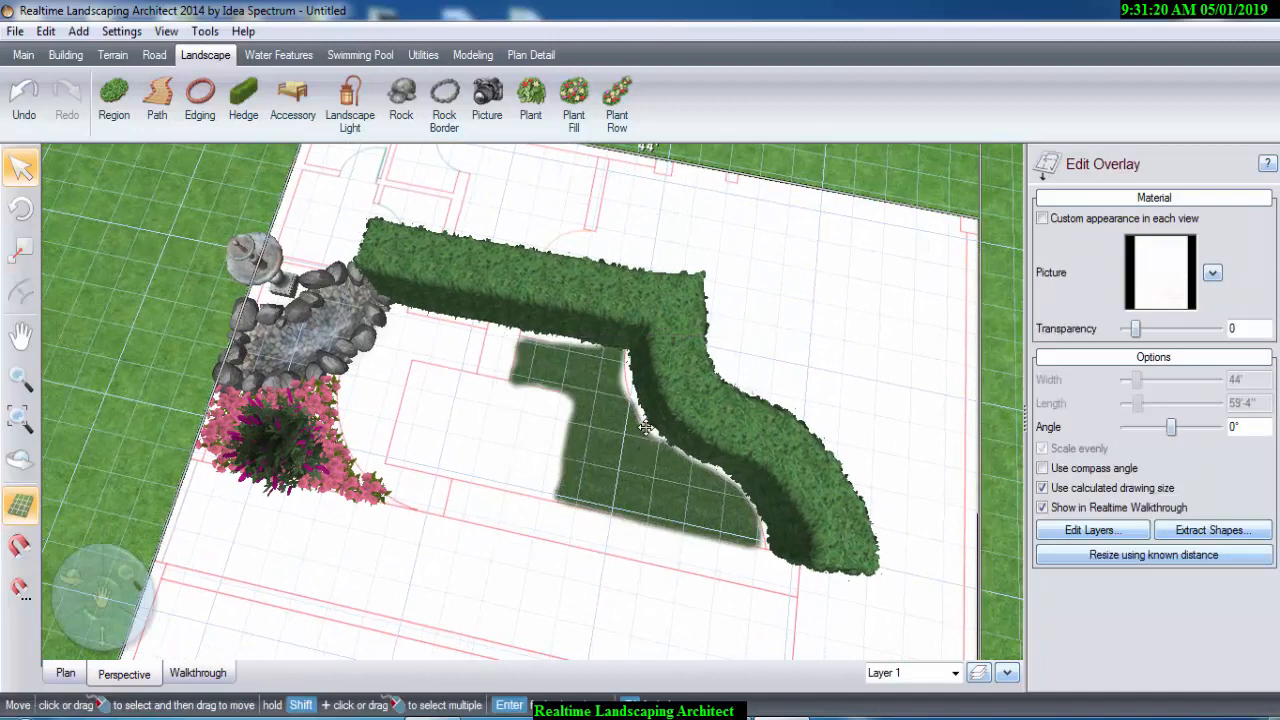
left_click(638, 445)
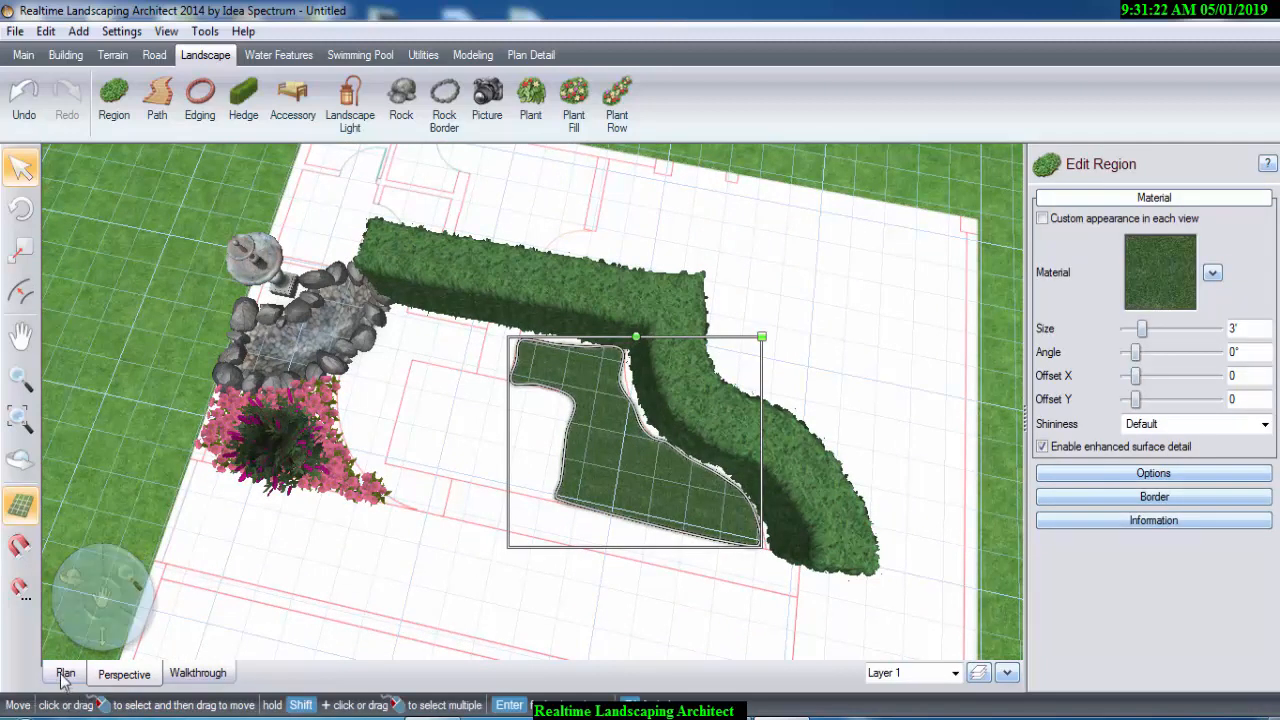
- In plan view, edit the grass region's points to pull its lower edge down to the straight hedge, and insert an extra point along that edge
left_click(65, 674)
scroll(533, 437, "up", 5)
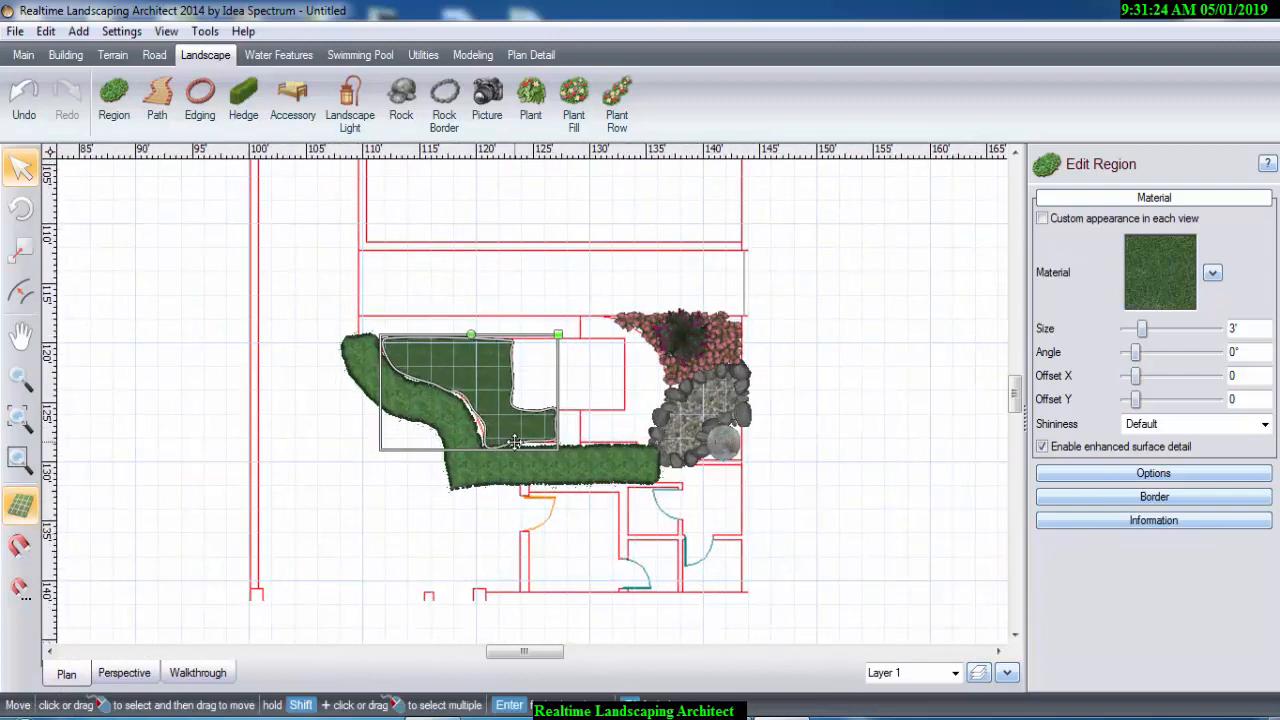
scroll(511, 494, "up", 3)
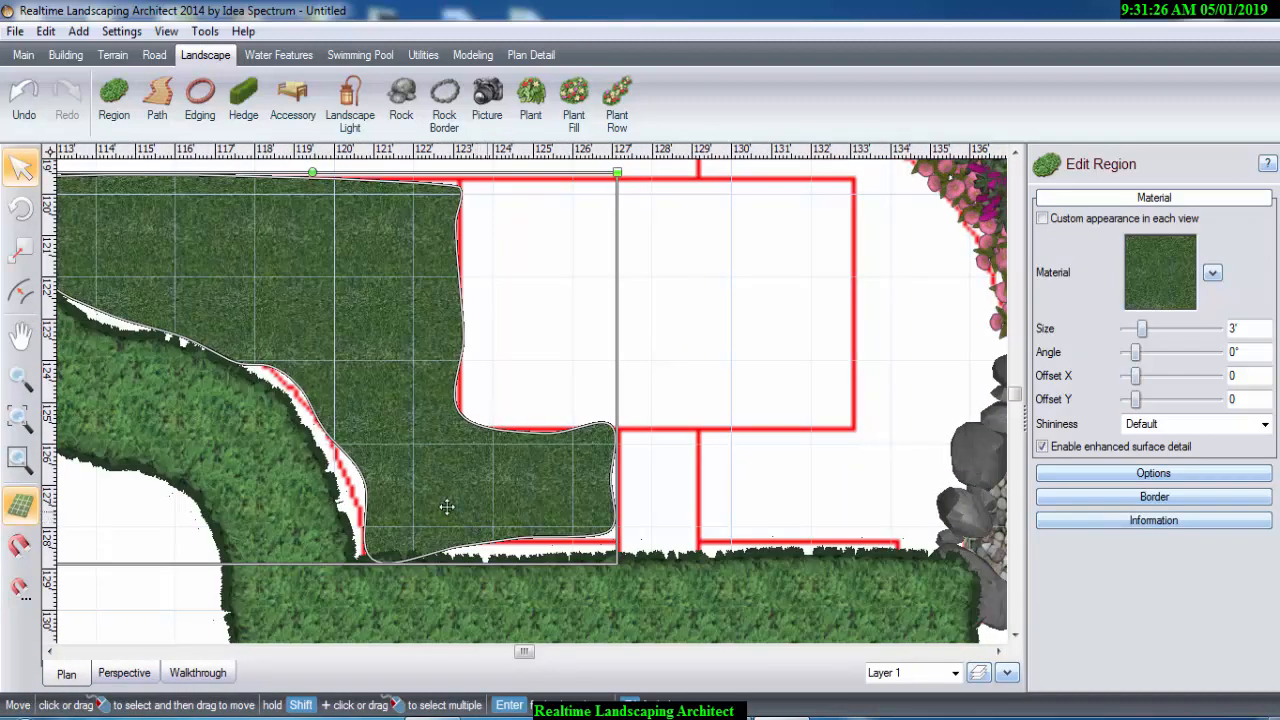
left_click(525, 547)
left_click(514, 529)
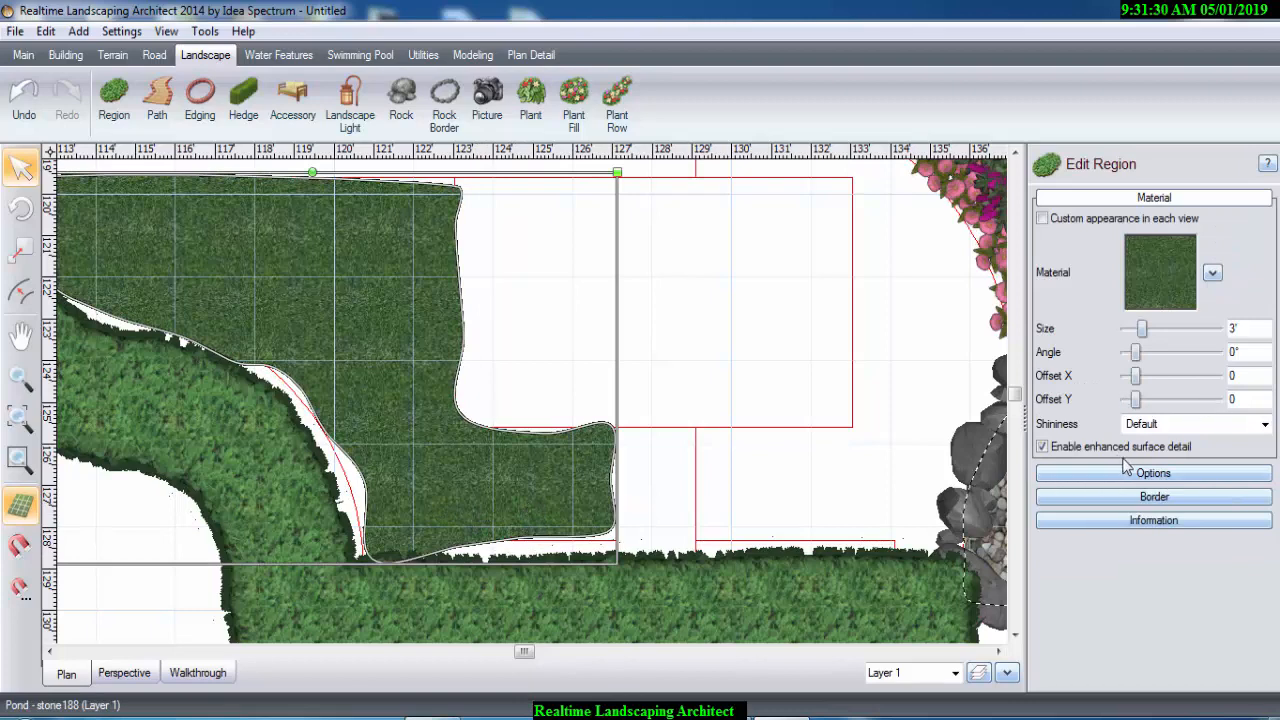
left_click(1127, 471)
left_click(1092, 579)
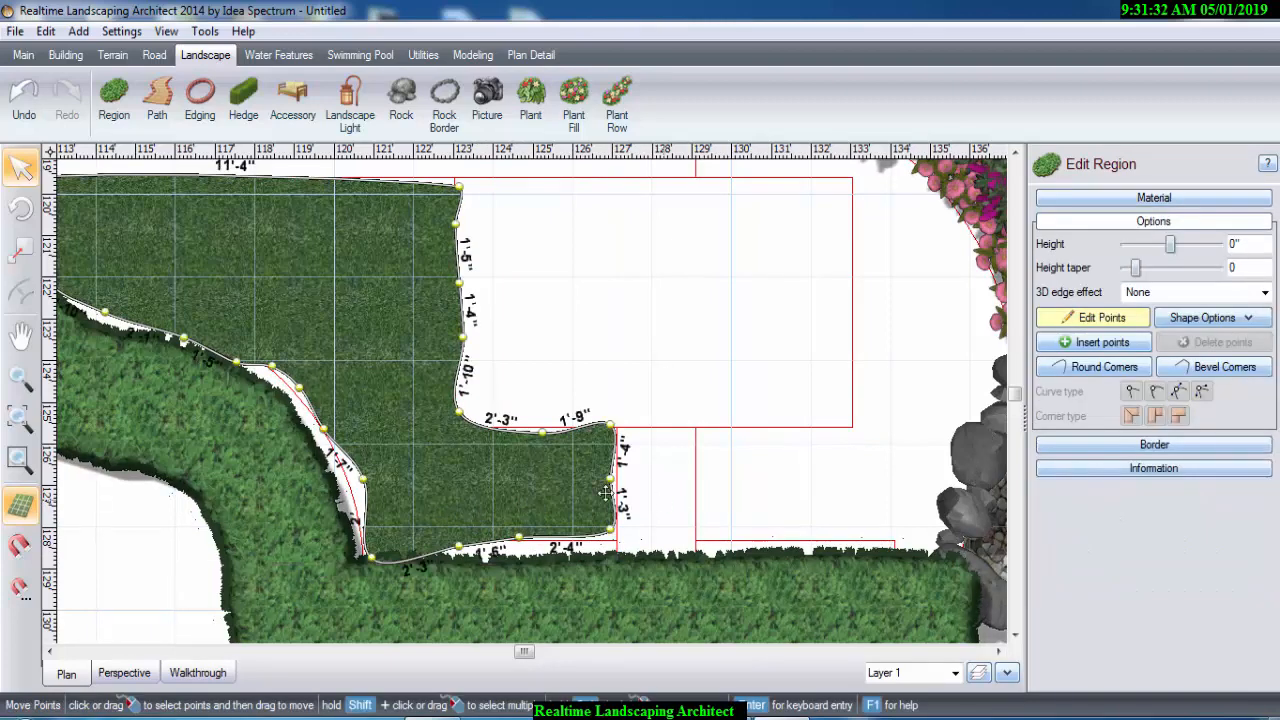
left_click_drag(520, 539, 519, 556)
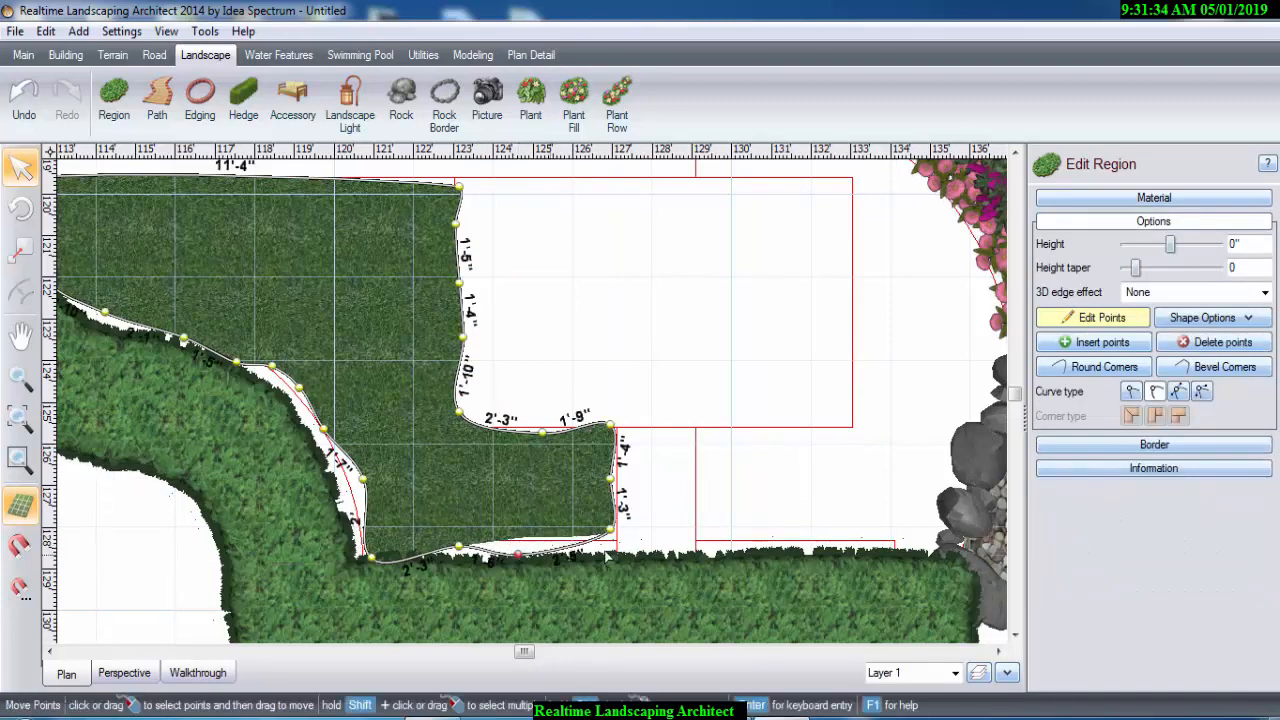
left_click_drag(611, 530, 611, 546)
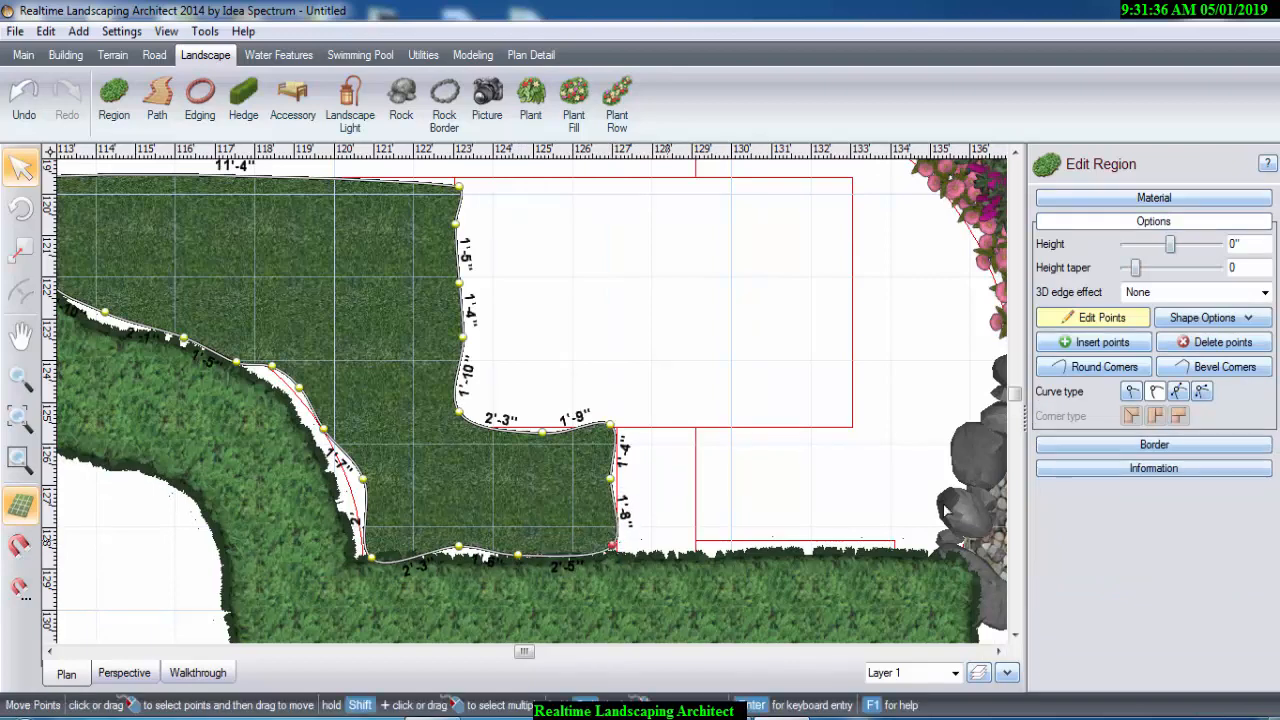
left_click(1100, 342)
left_click(562, 557)
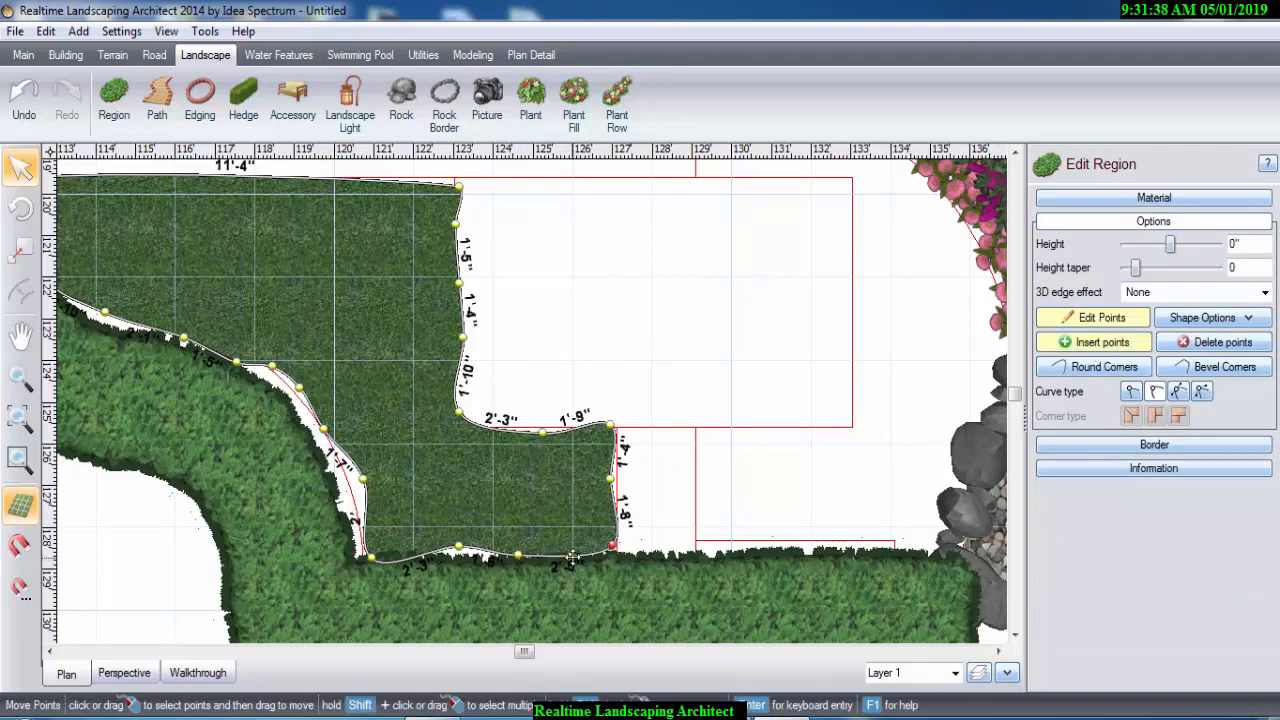
left_click(571, 556)
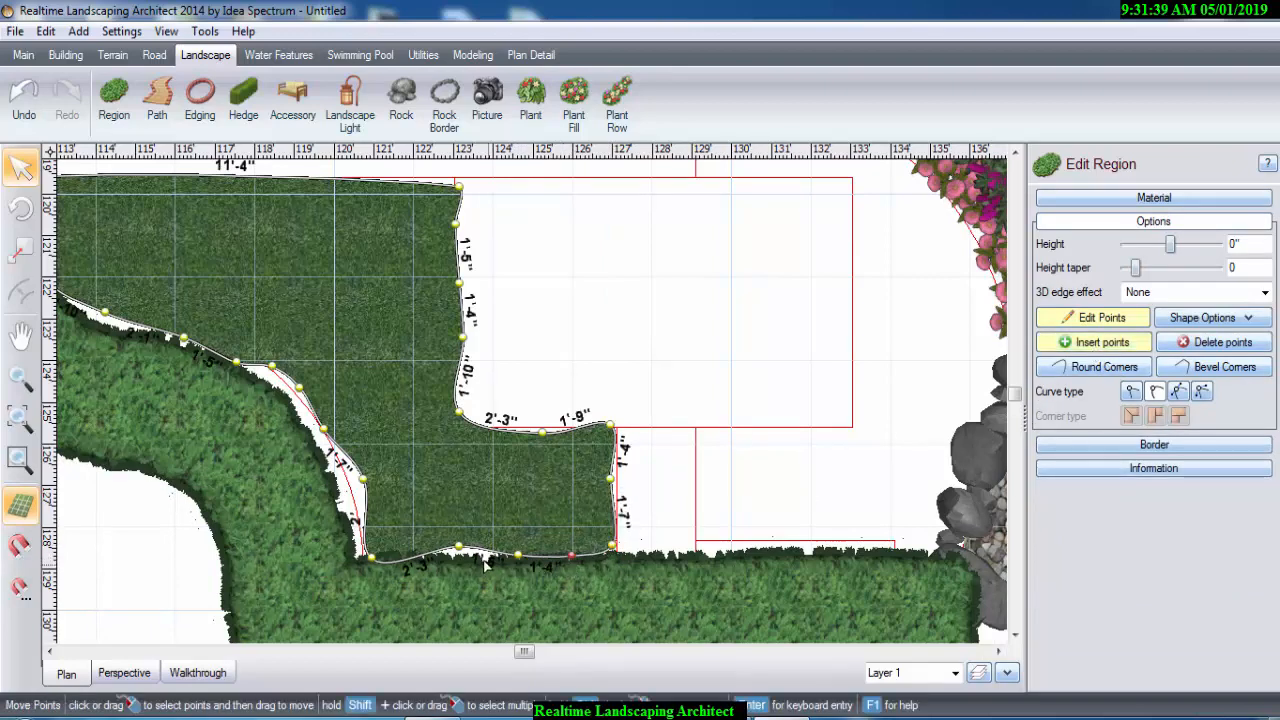
- Add and reposition points on the grass region's lower S-curve side and corner so the boundary meets the hedge, and level the dip in the lower edge
left_click(364, 531)
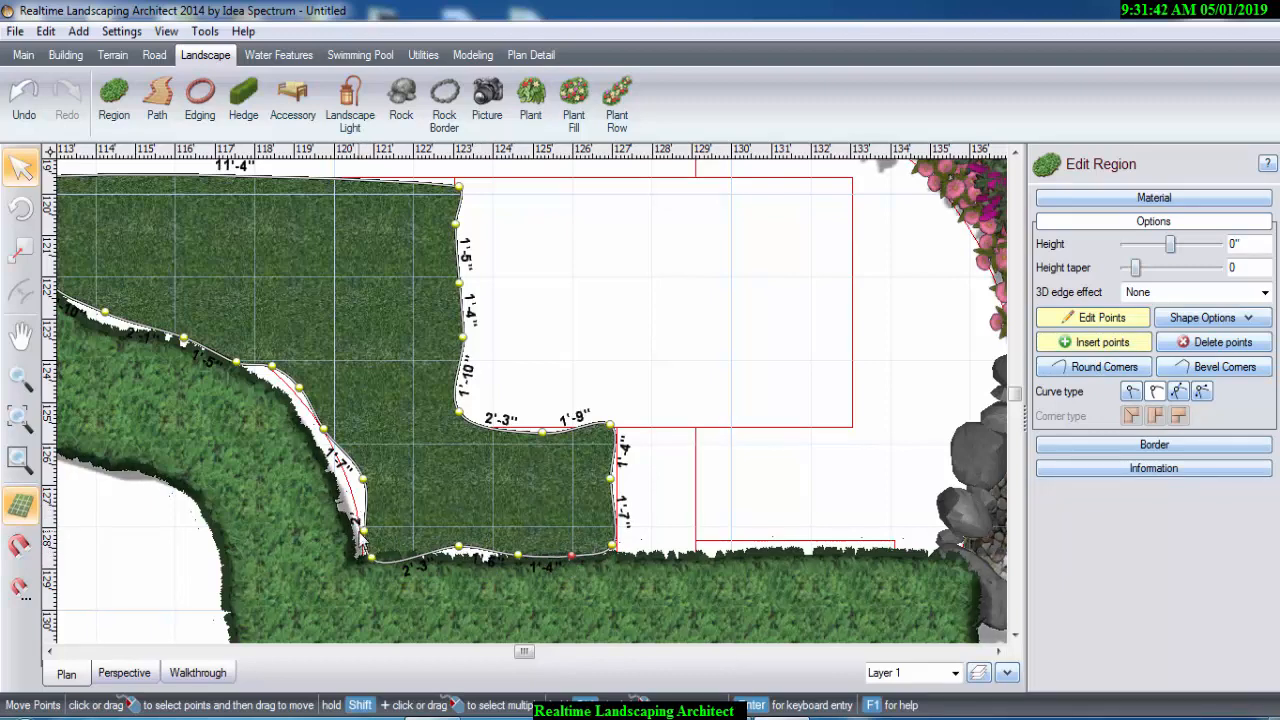
left_click(363, 531)
left_click(342, 450)
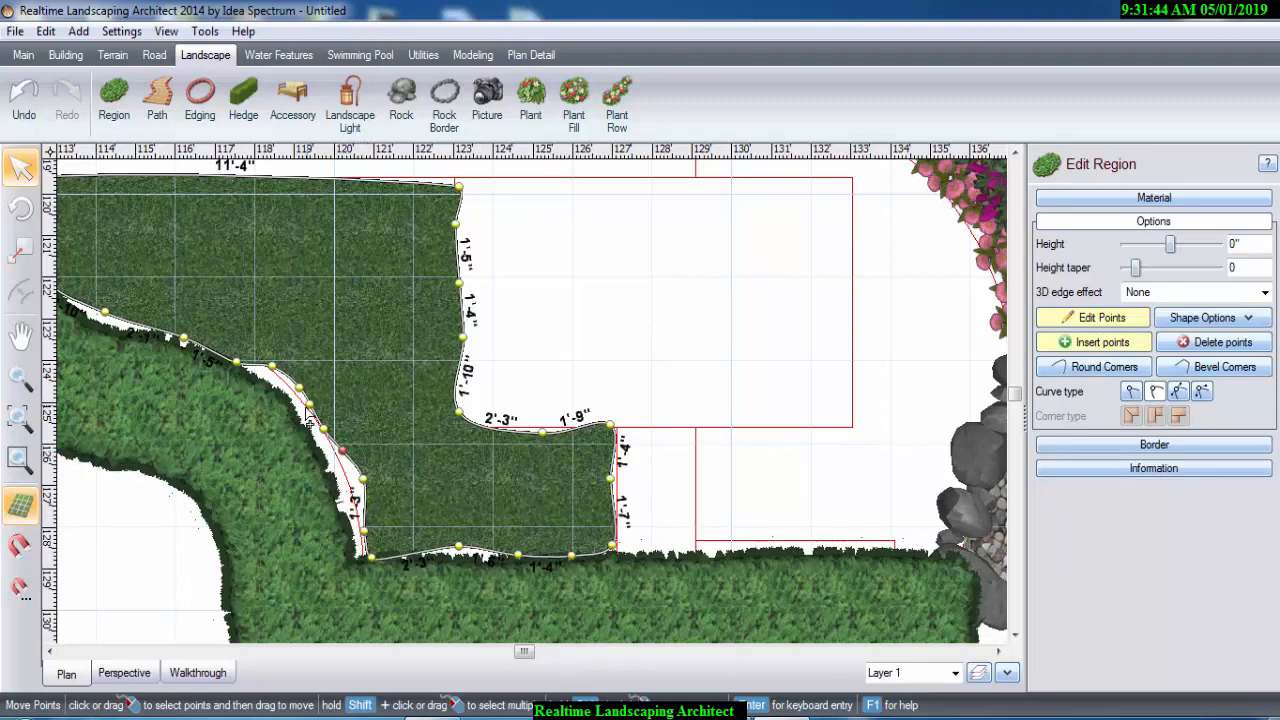
left_click_drag(362, 479, 328, 479)
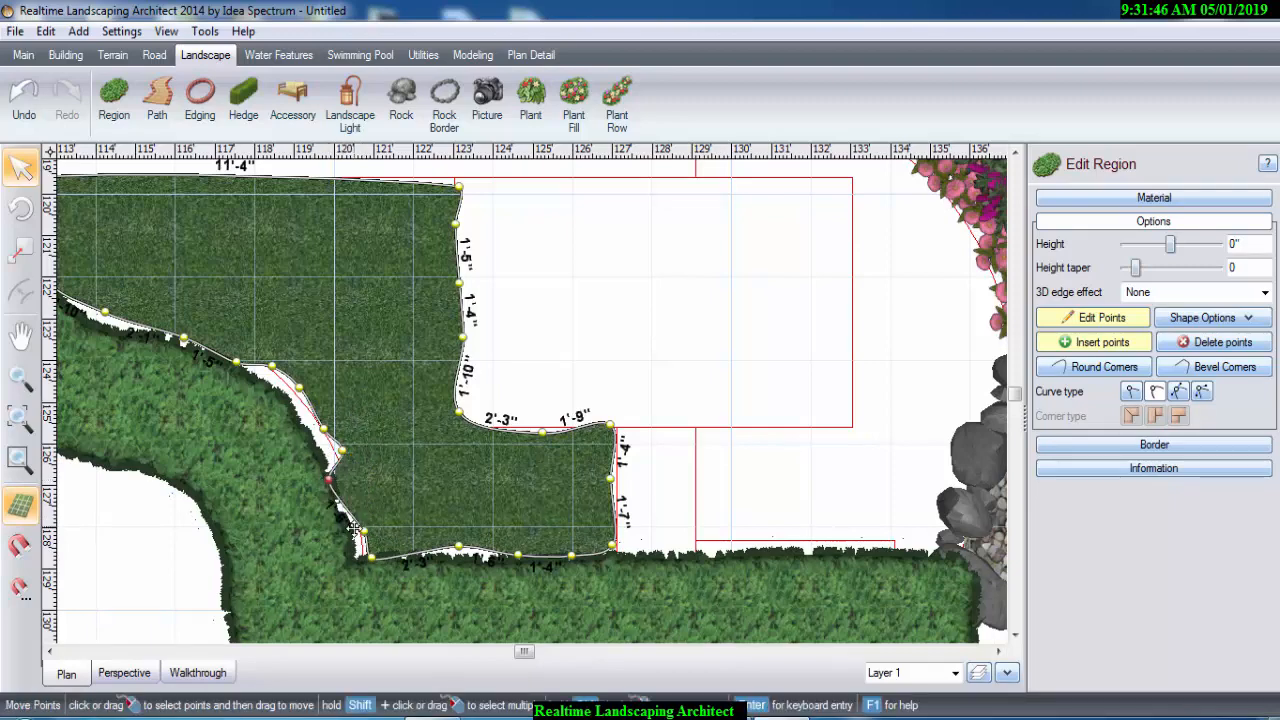
left_click_drag(362, 531, 362, 557)
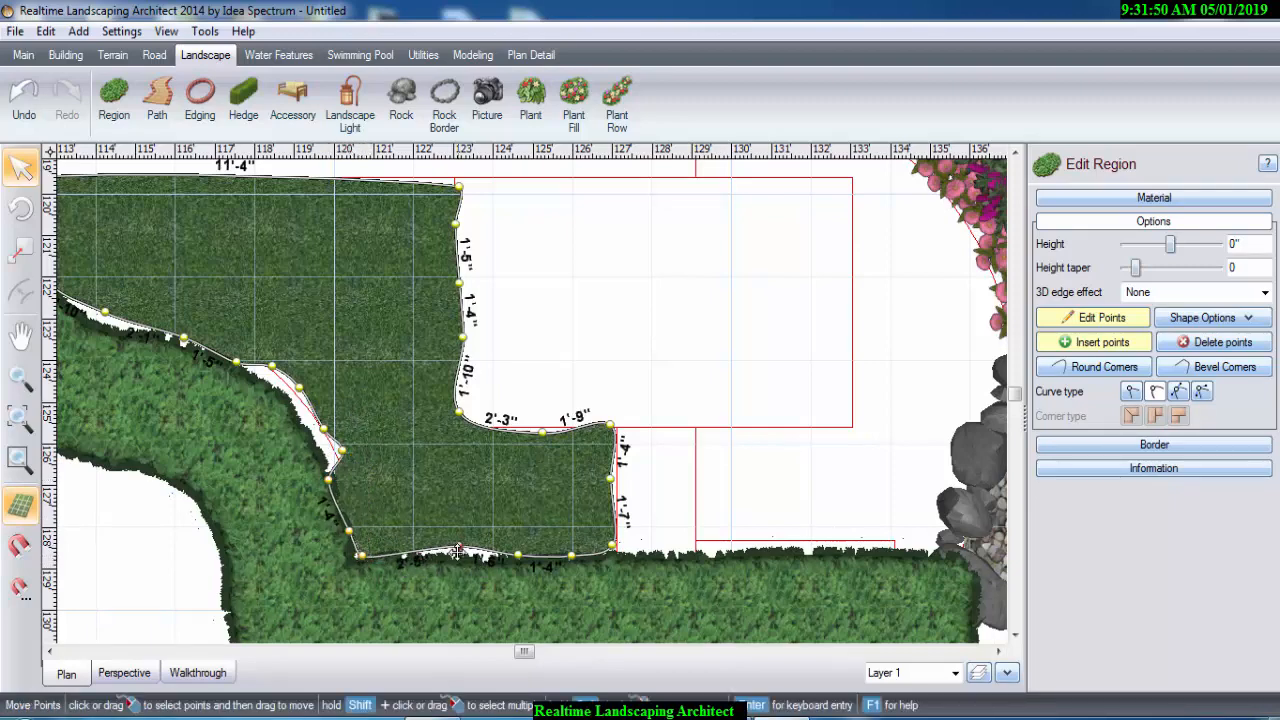
left_click_drag(457, 550, 457, 556)
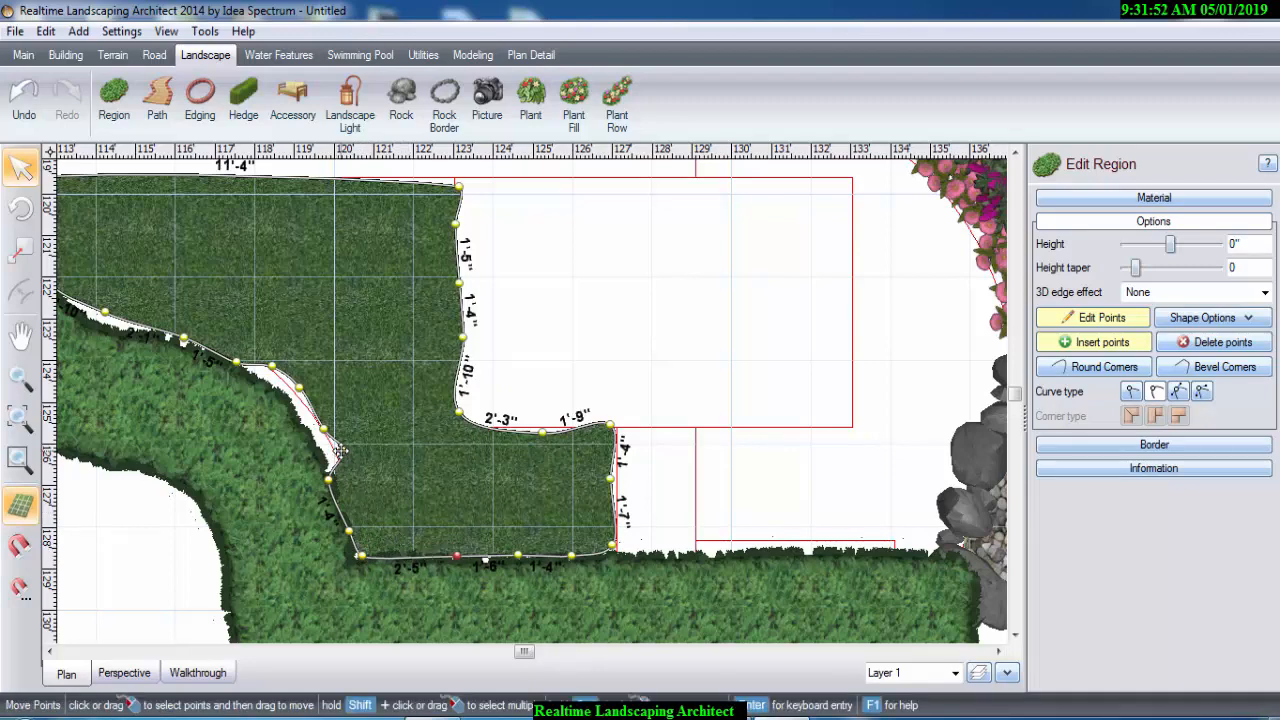
left_click_drag(340, 452, 256, 375)
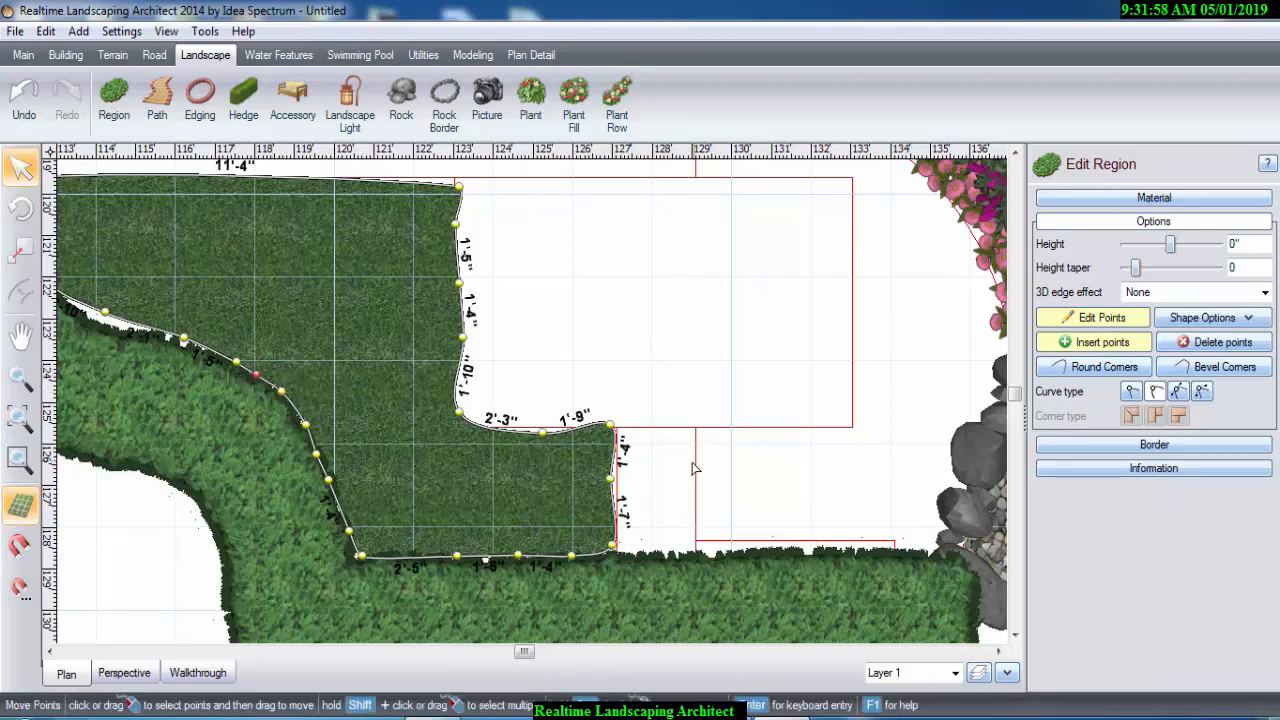
- Adjust the grass region's points along the stem's side line and the central rectangle's lower edge, adding a point near the stem corner
left_click_drag(607, 478, 615, 475)
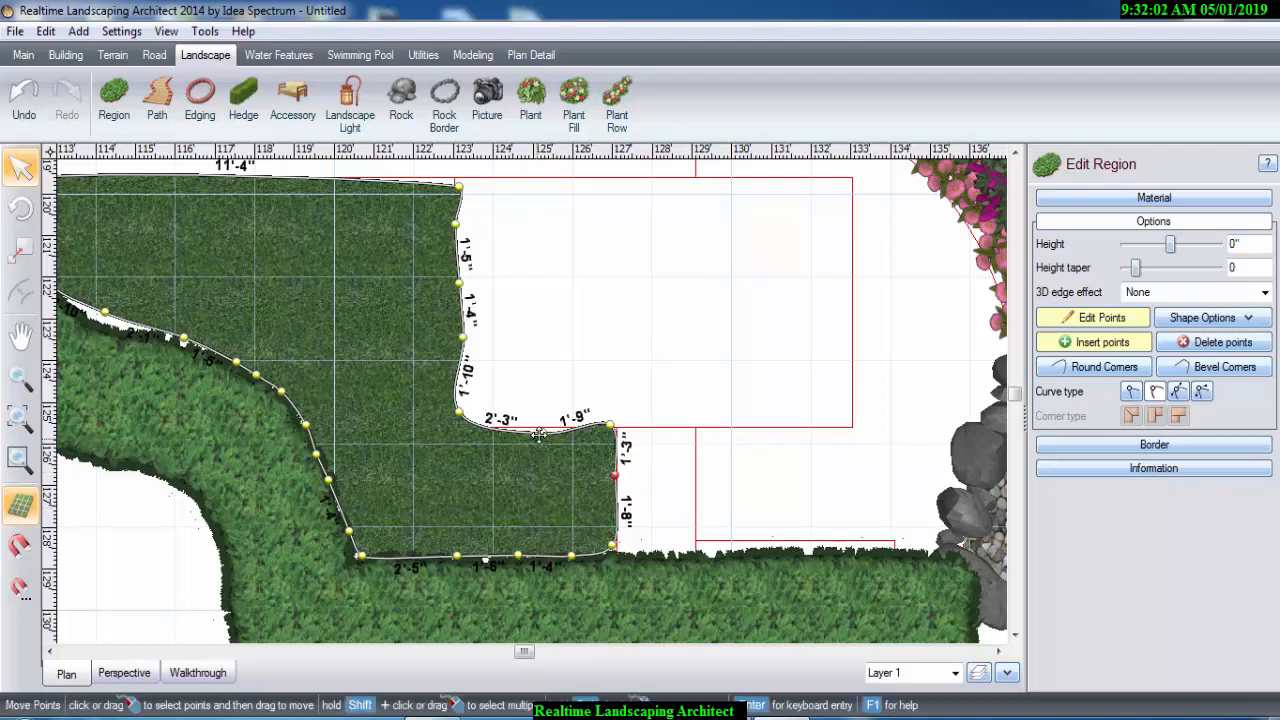
left_click_drag(538, 435, 536, 430)
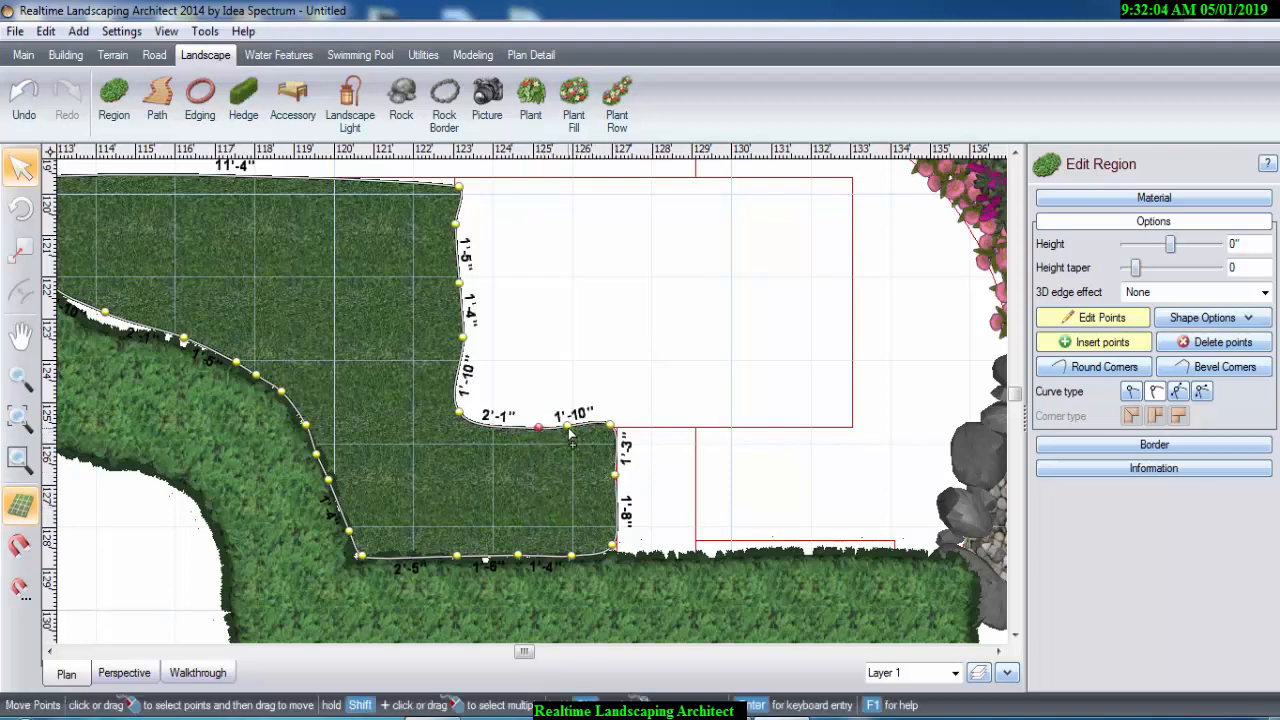
left_click(607, 432)
left_click(576, 426)
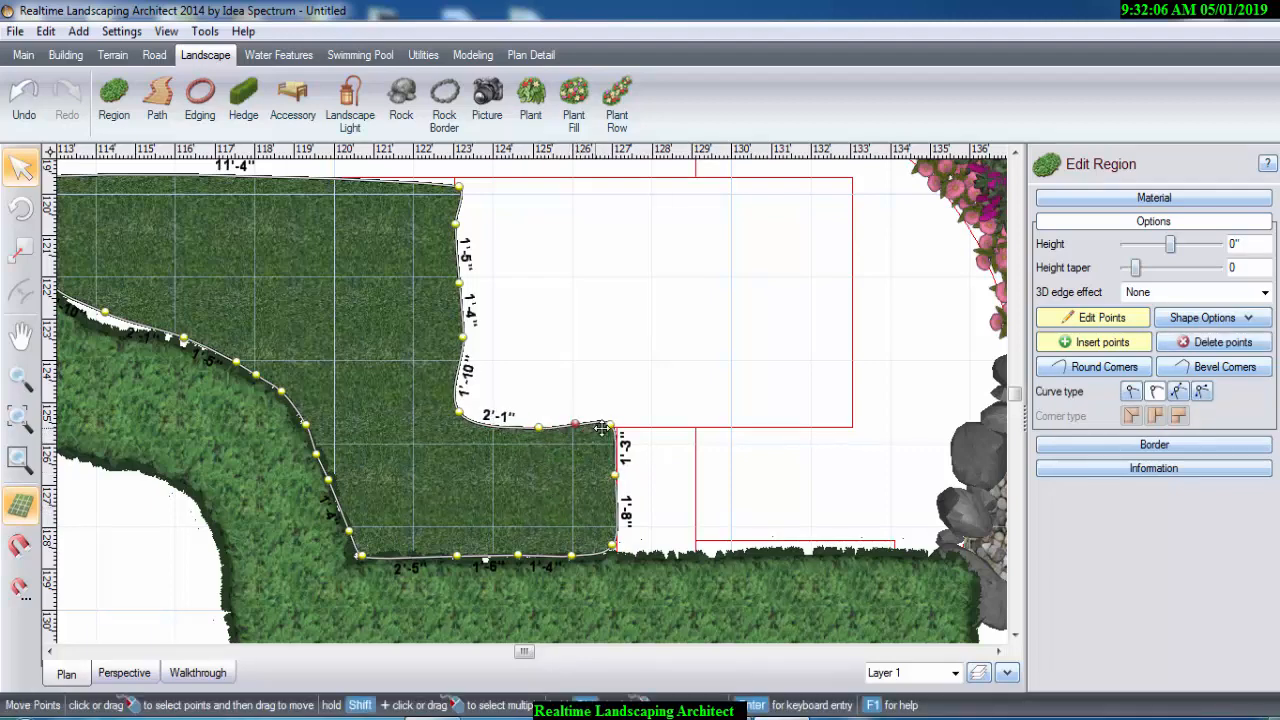
left_click(611, 427)
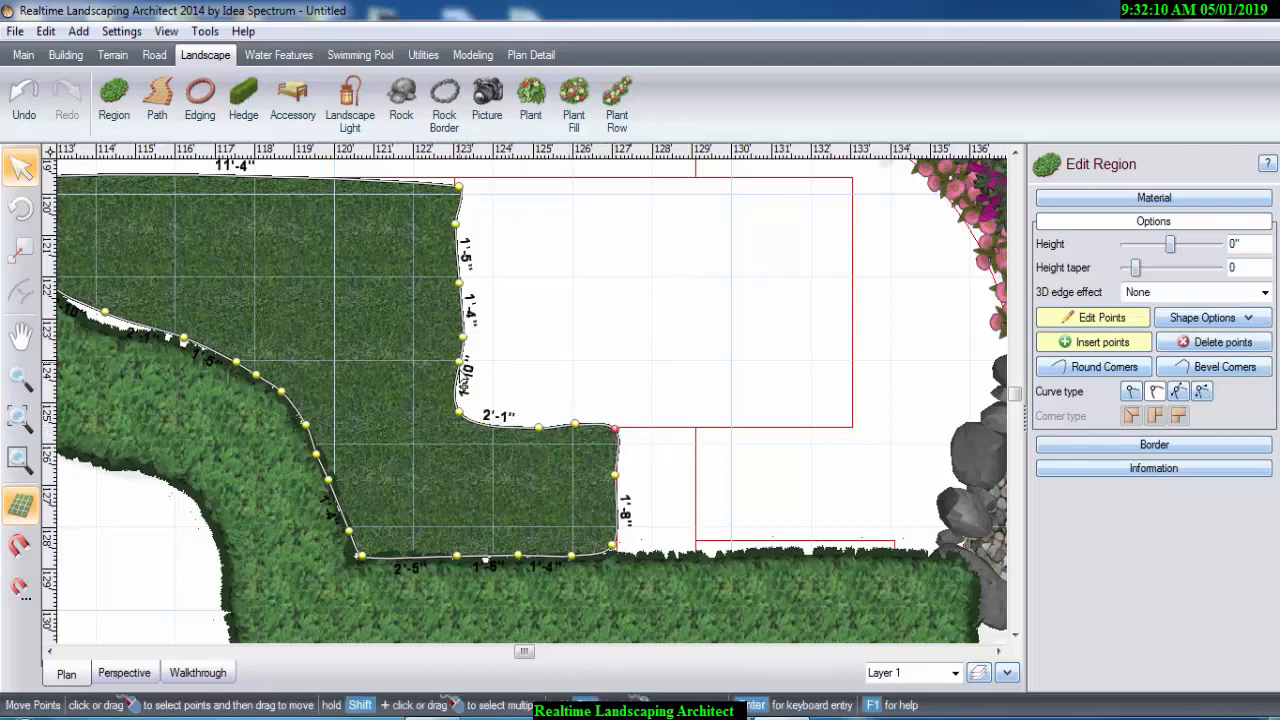
- Straighten the grass region's boundary along the central rectangle's left edge and align its upper point with the rectangle's corner
left_click_drag(456, 342, 459, 333)
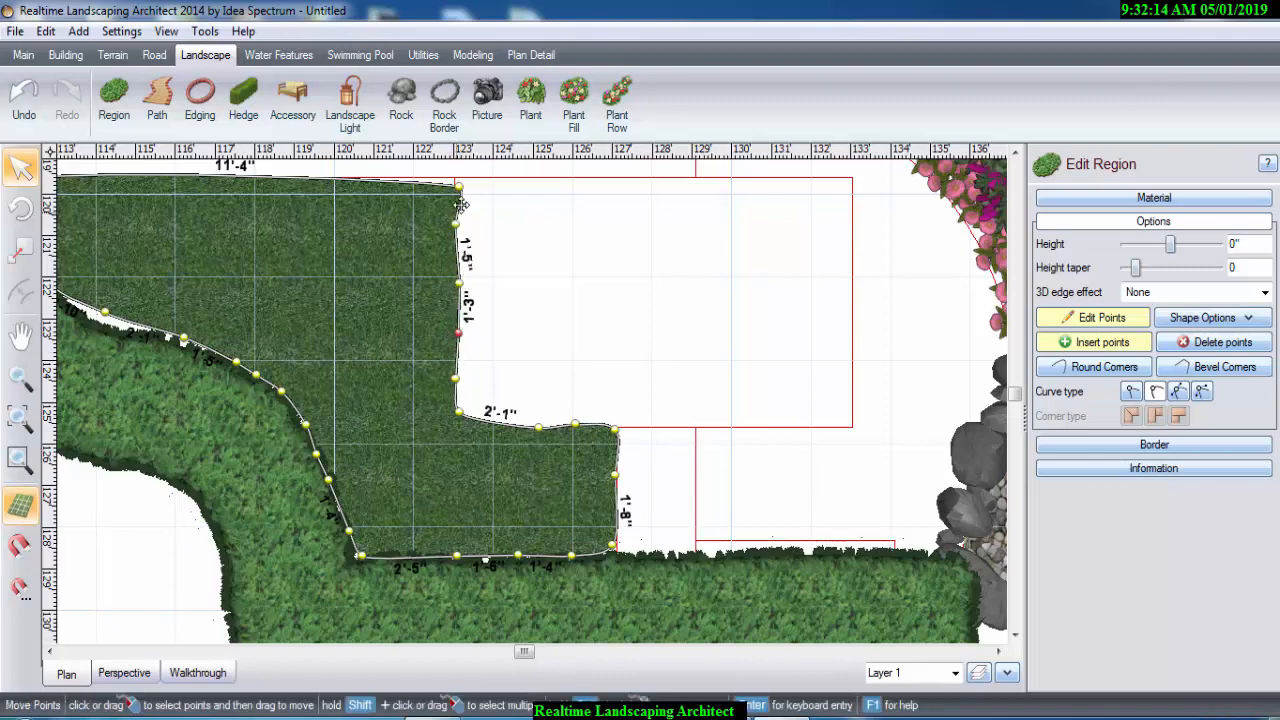
left_click_drag(461, 185, 455, 178)
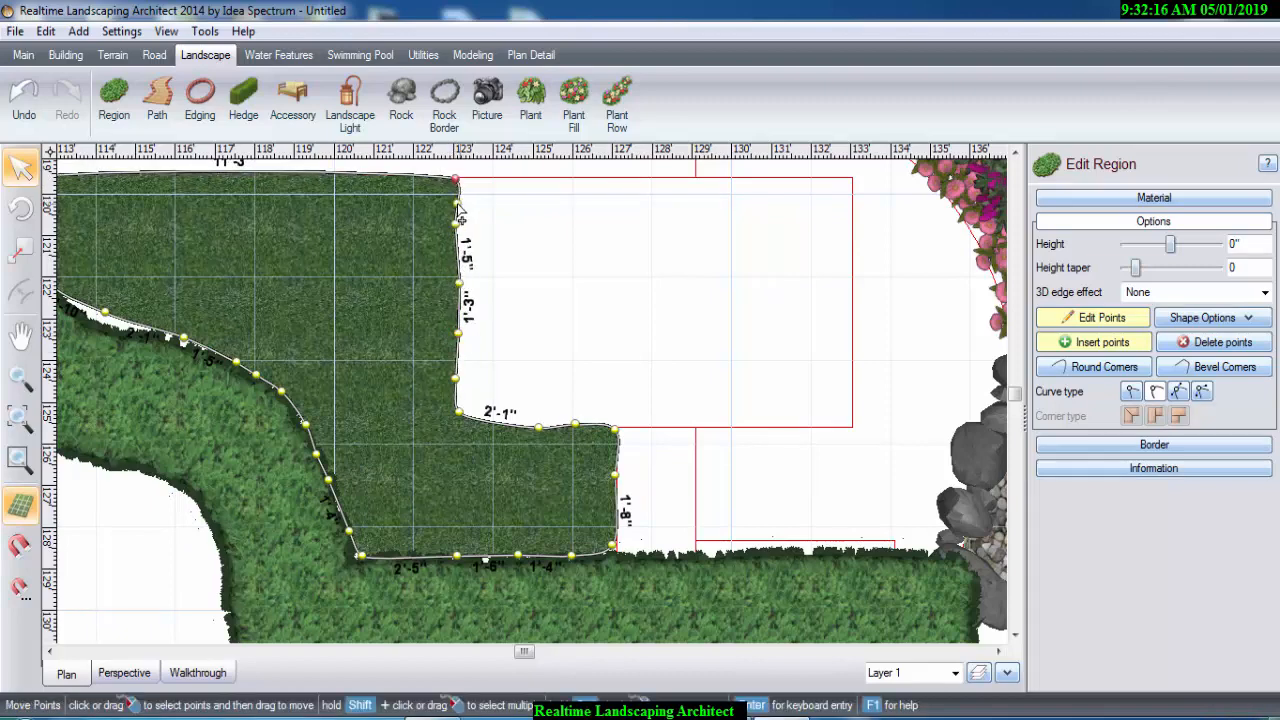
left_click(458, 204)
left_click_drag(456, 225, 457, 240)
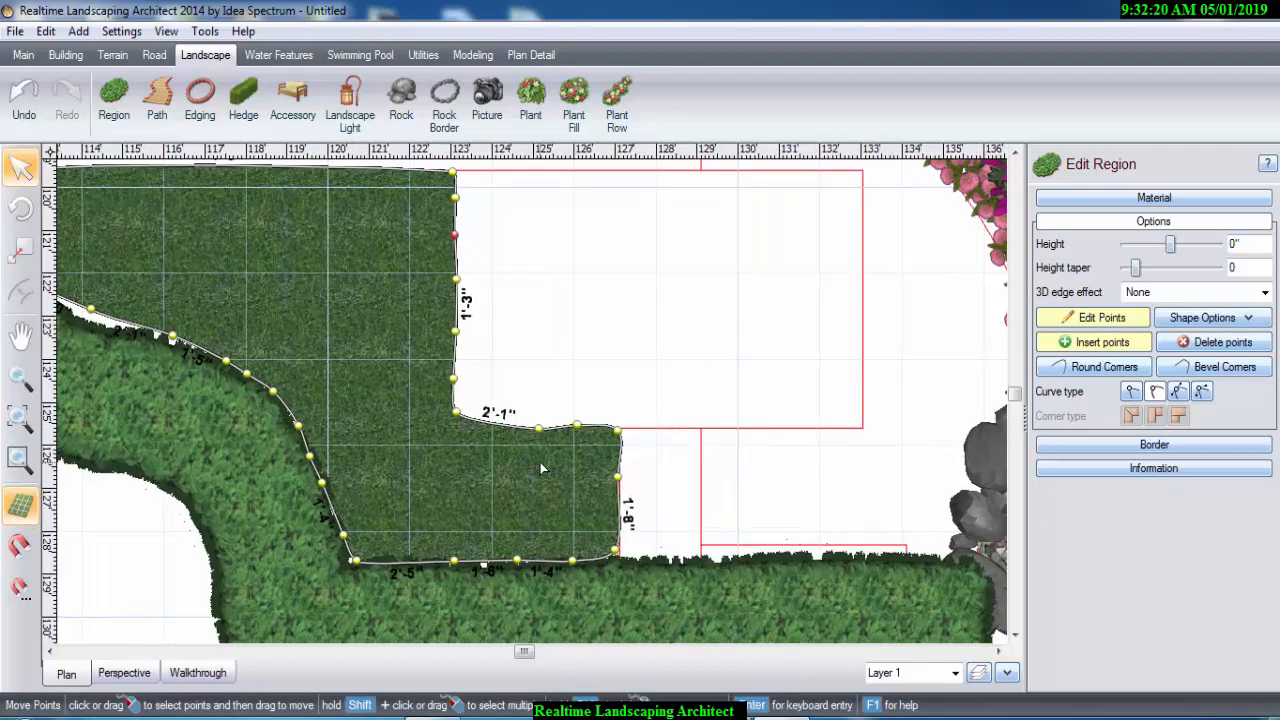
- Reshape the upper part of the grass region's S-curve to touch the hedge and extend its far upper corner to the hedge end
scroll(540, 462, "down", 1)
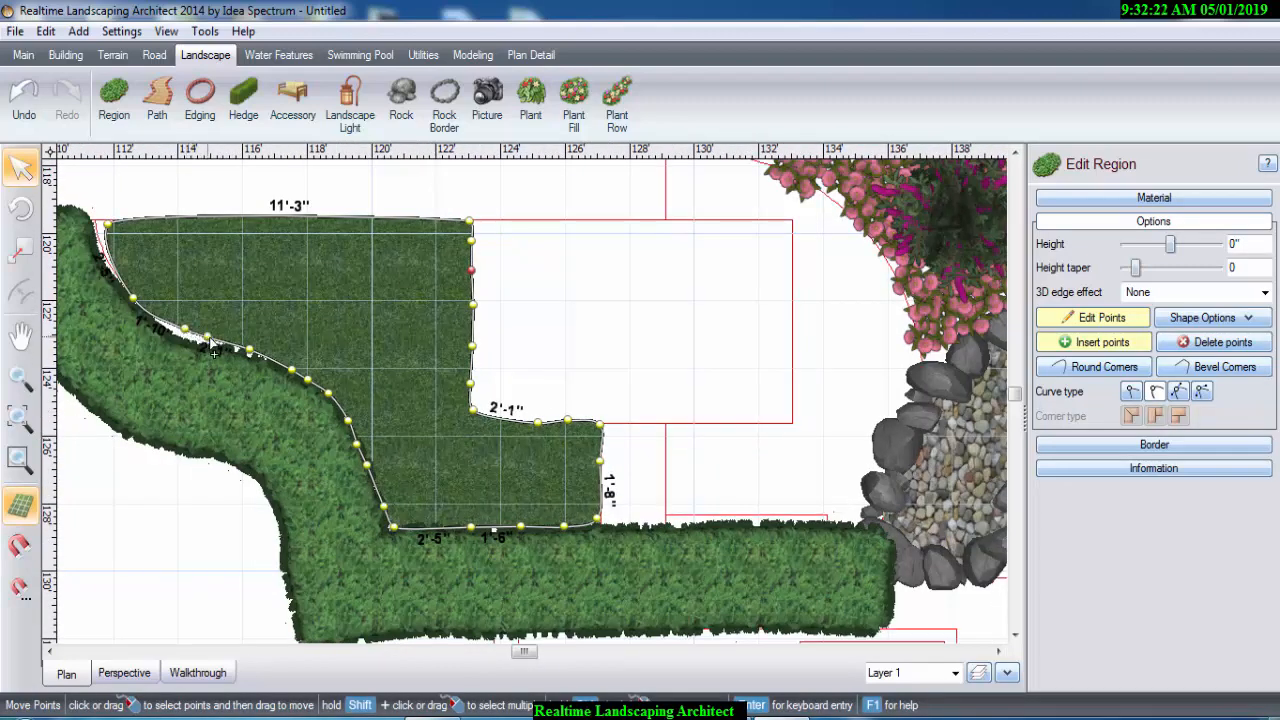
left_click(205, 340)
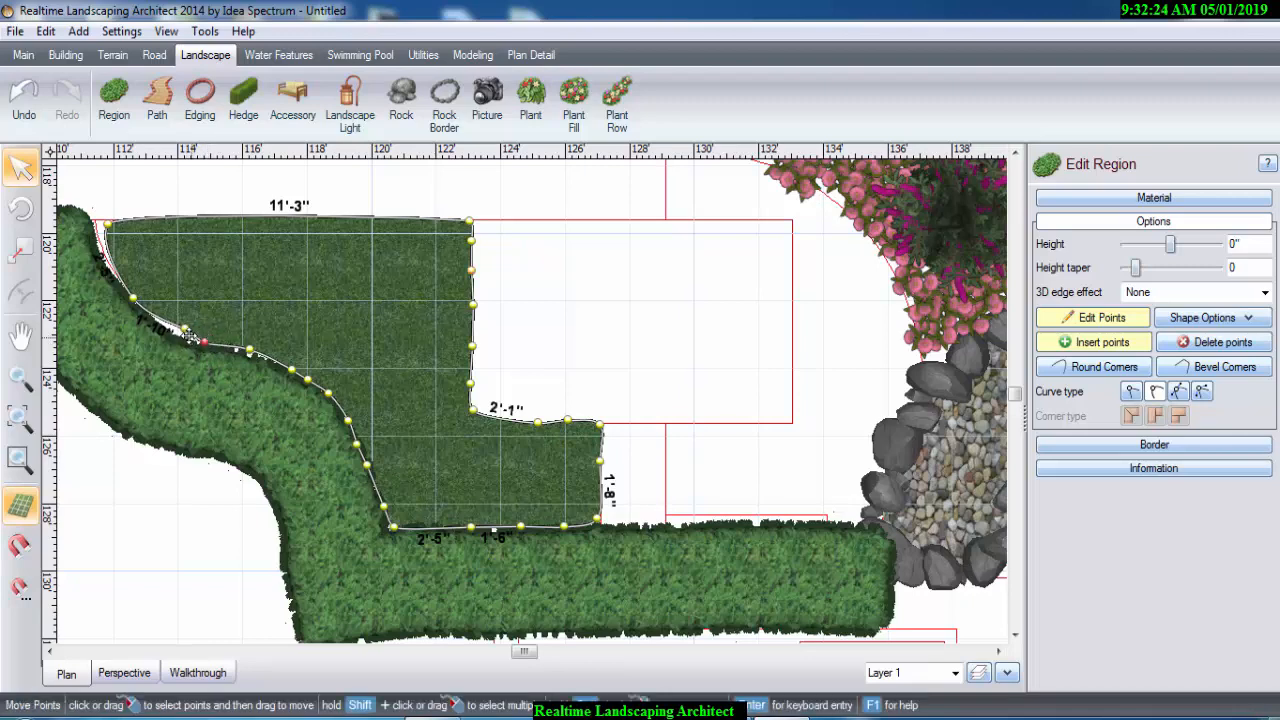
left_click_drag(182, 329, 175, 333)
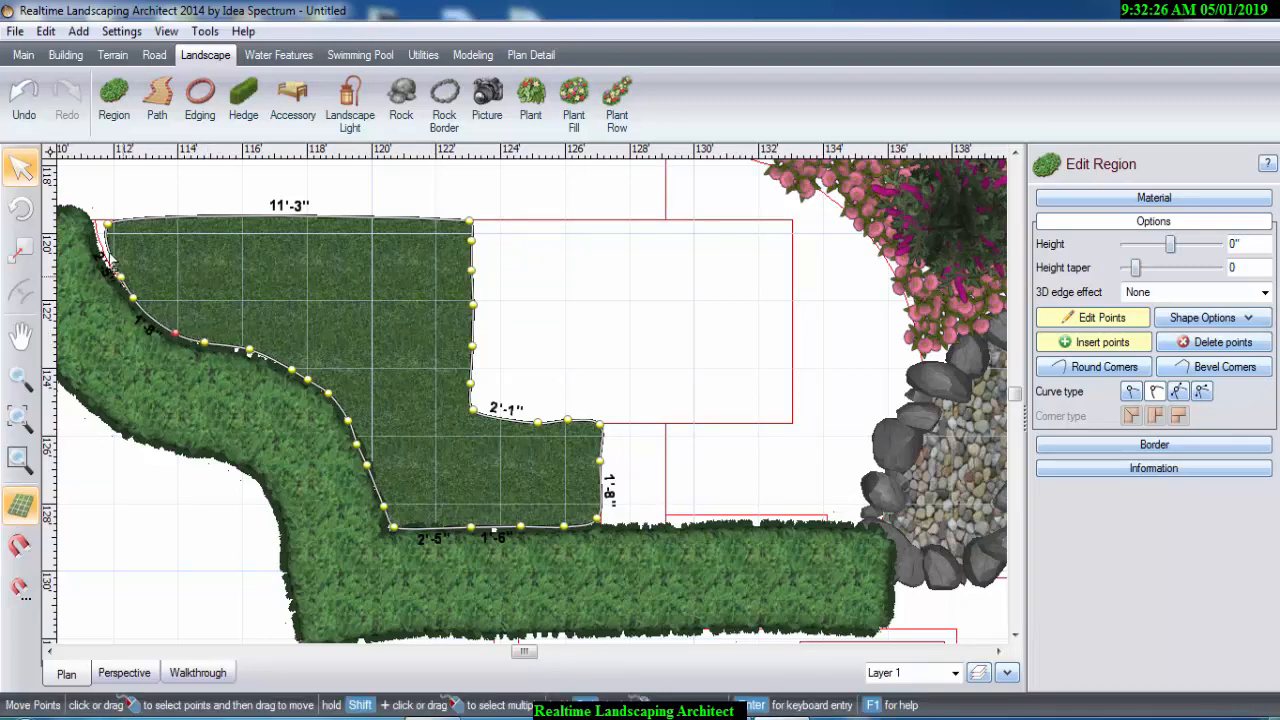
left_click_drag(108, 229, 92, 224)
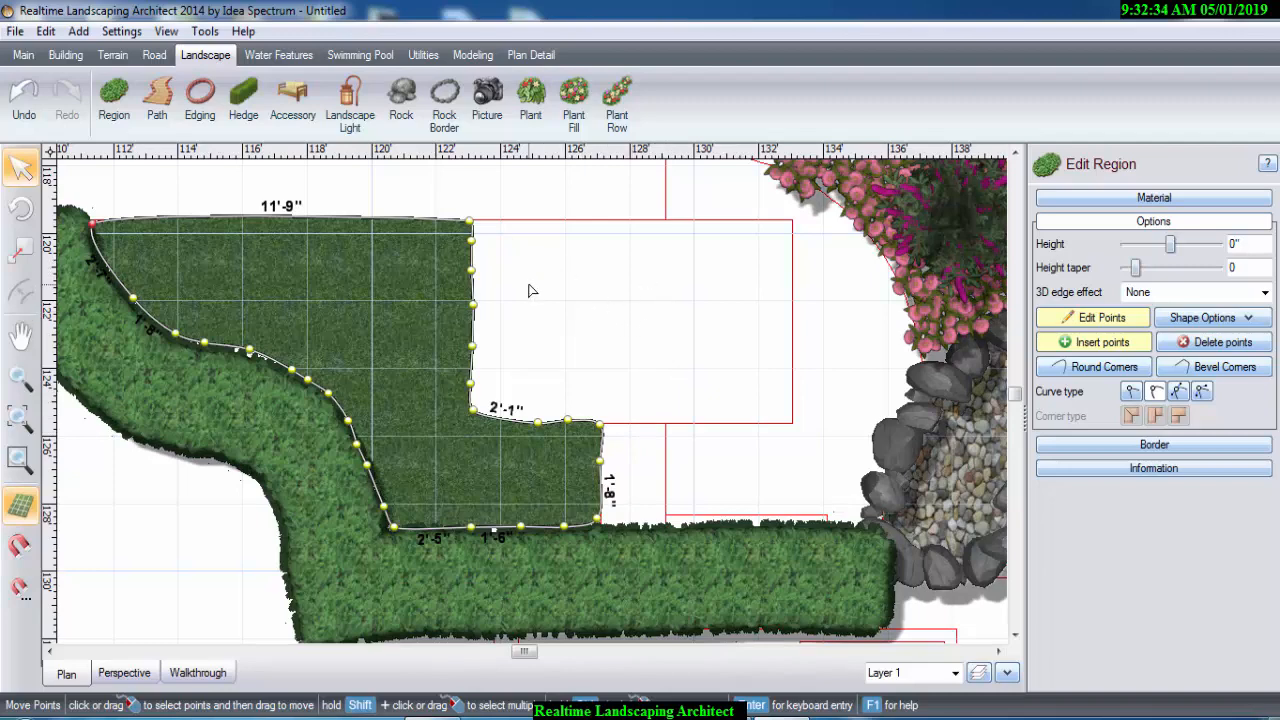
- Draw a 4' wide path about 2'-11" long from the central rectangle to the hedge, with height -9" and height taper 12
left_click(157, 95)
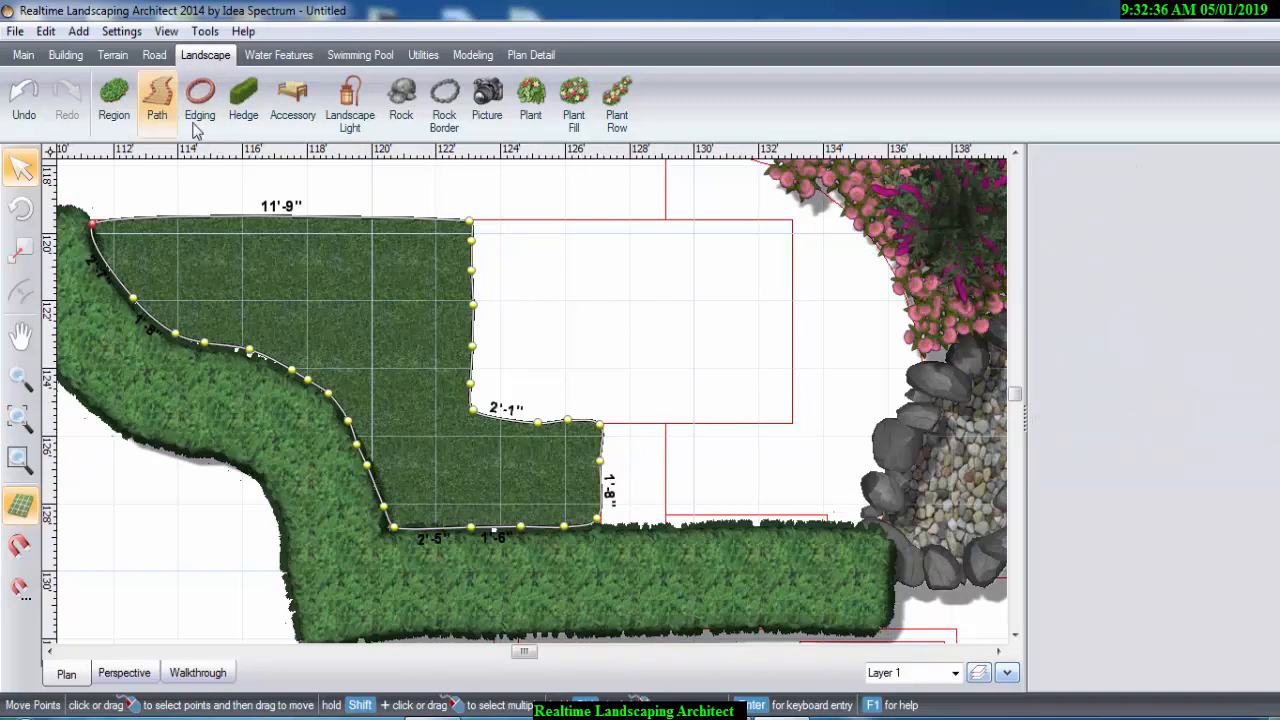
left_click(630, 426)
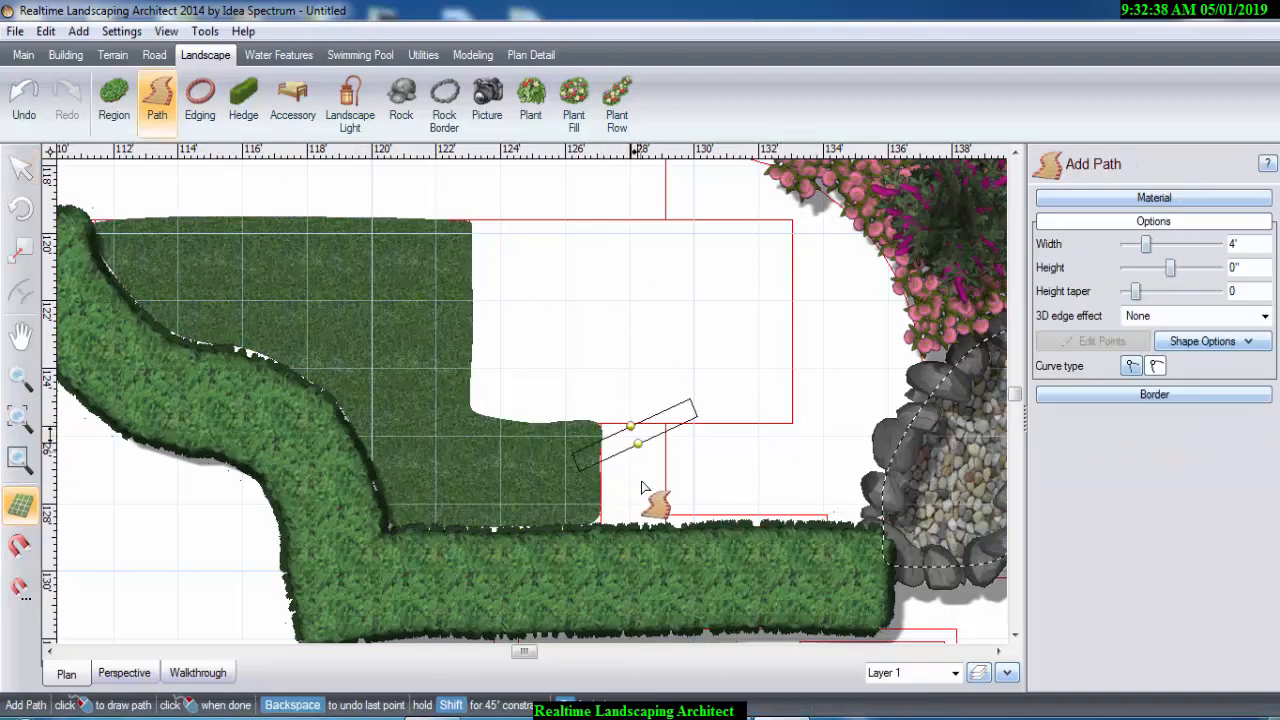
left_click(632, 528)
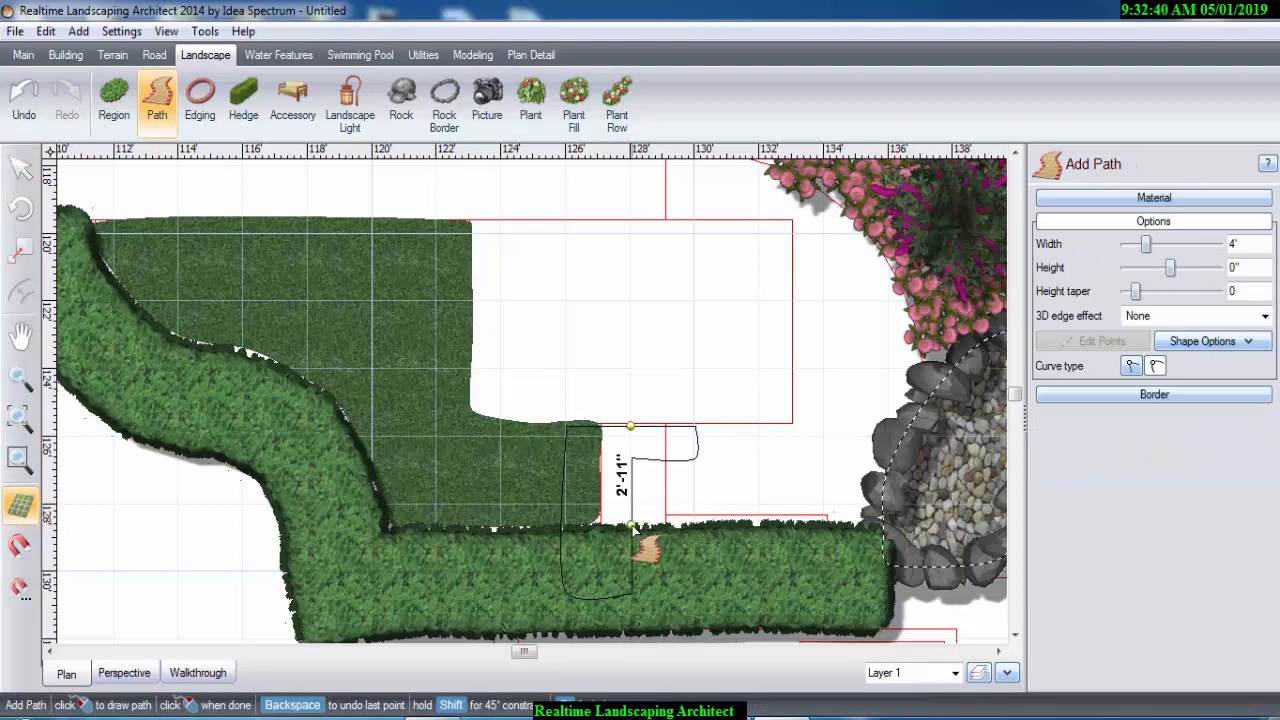
right_click(632, 528)
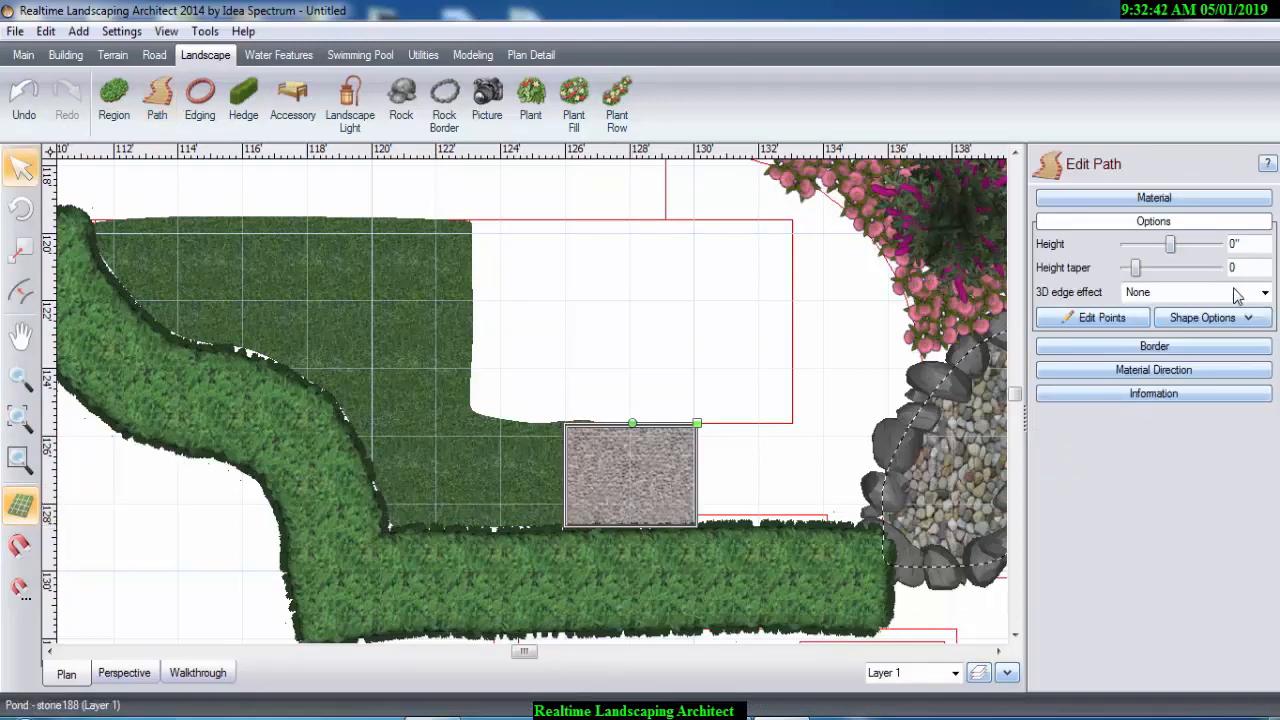
left_click(1096, 320)
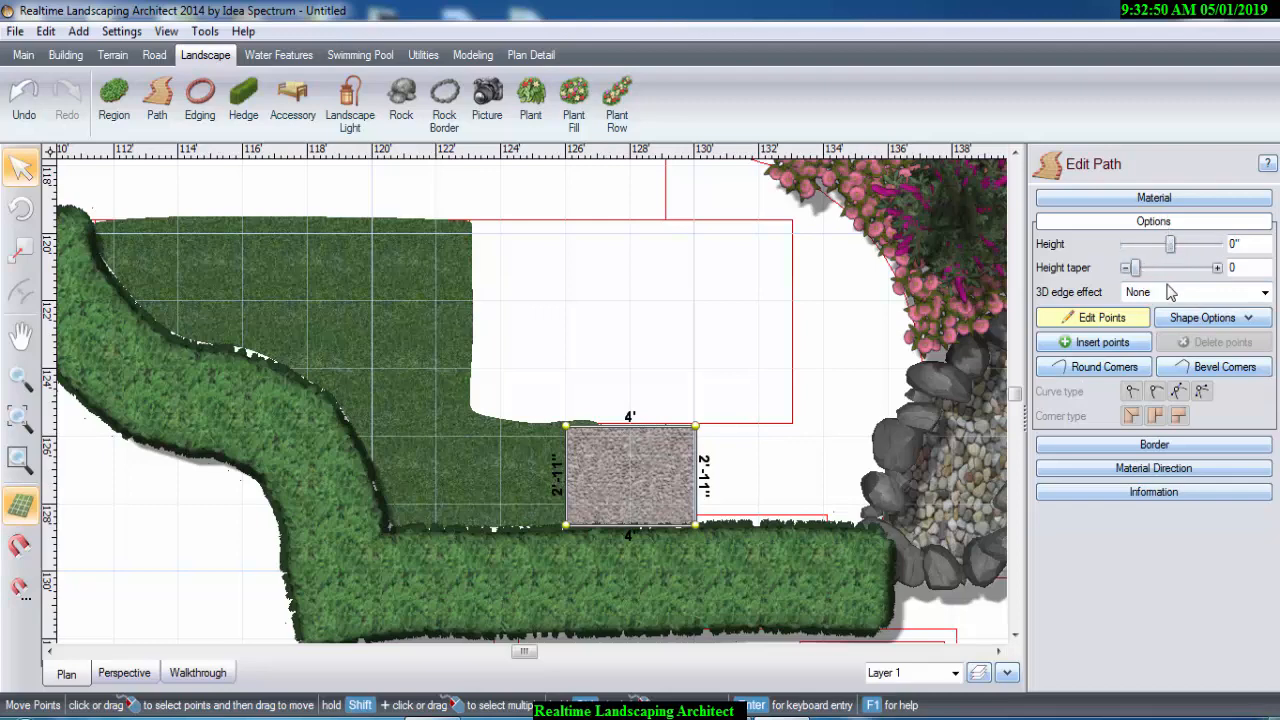
left_click_drag(1172, 250, 1147, 267)
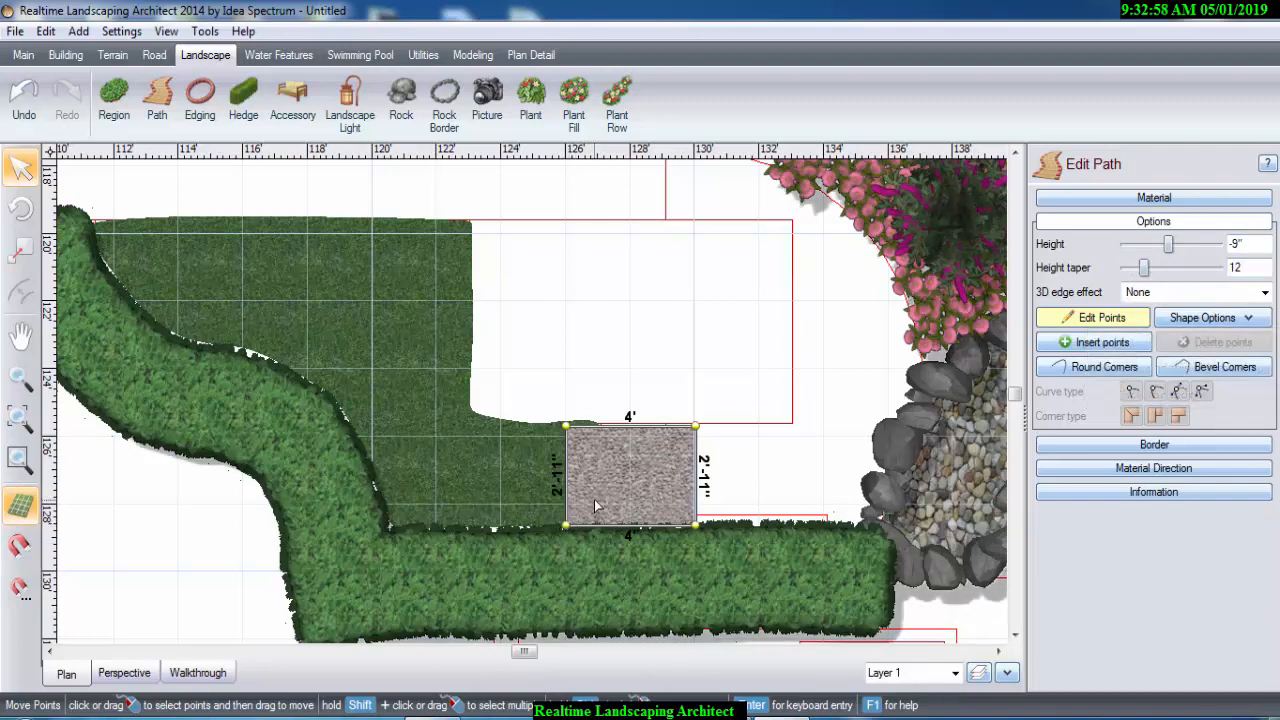
- Move the path's corner points to fit the stem between the grass and the CAD line, about 2'-2" wide and 3' long
left_click_drag(569, 524, 594, 520)
left_click_drag(695, 524, 673, 514)
left_click_drag(693, 428, 665, 423)
left_click_drag(669, 516, 666, 525)
left_click_drag(564, 425, 596, 423)
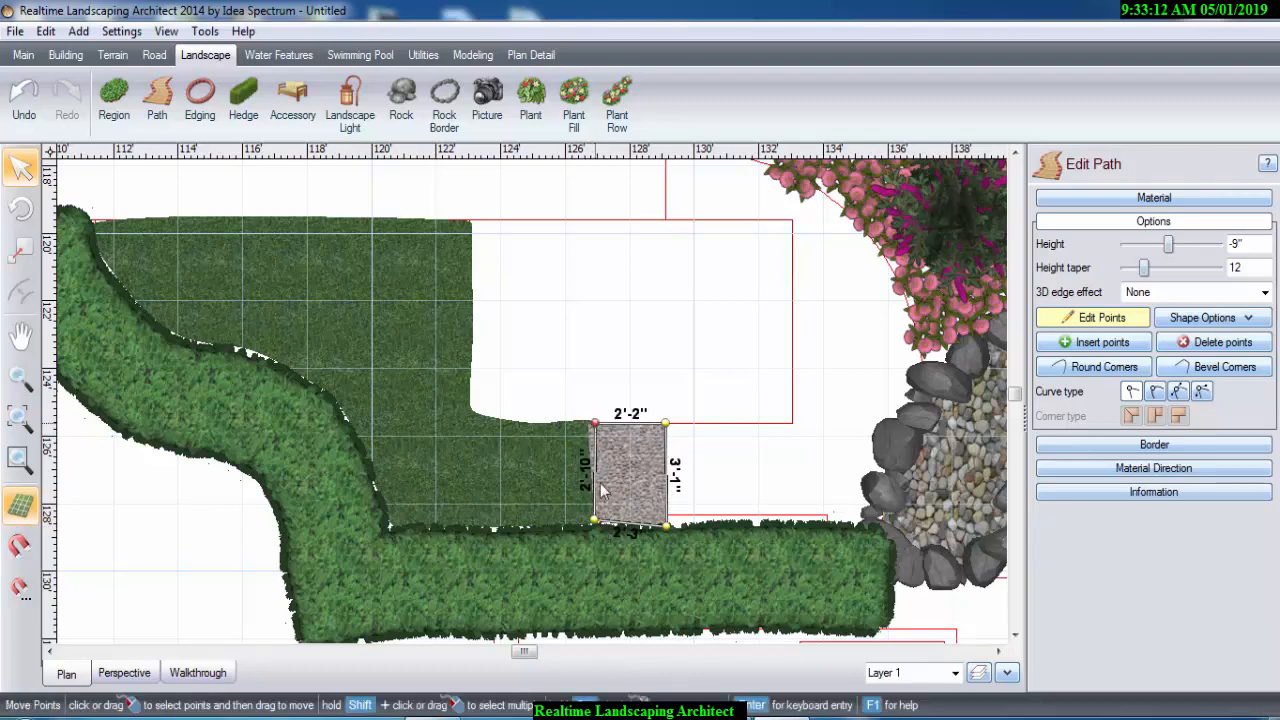
left_click_drag(597, 521, 596, 524)
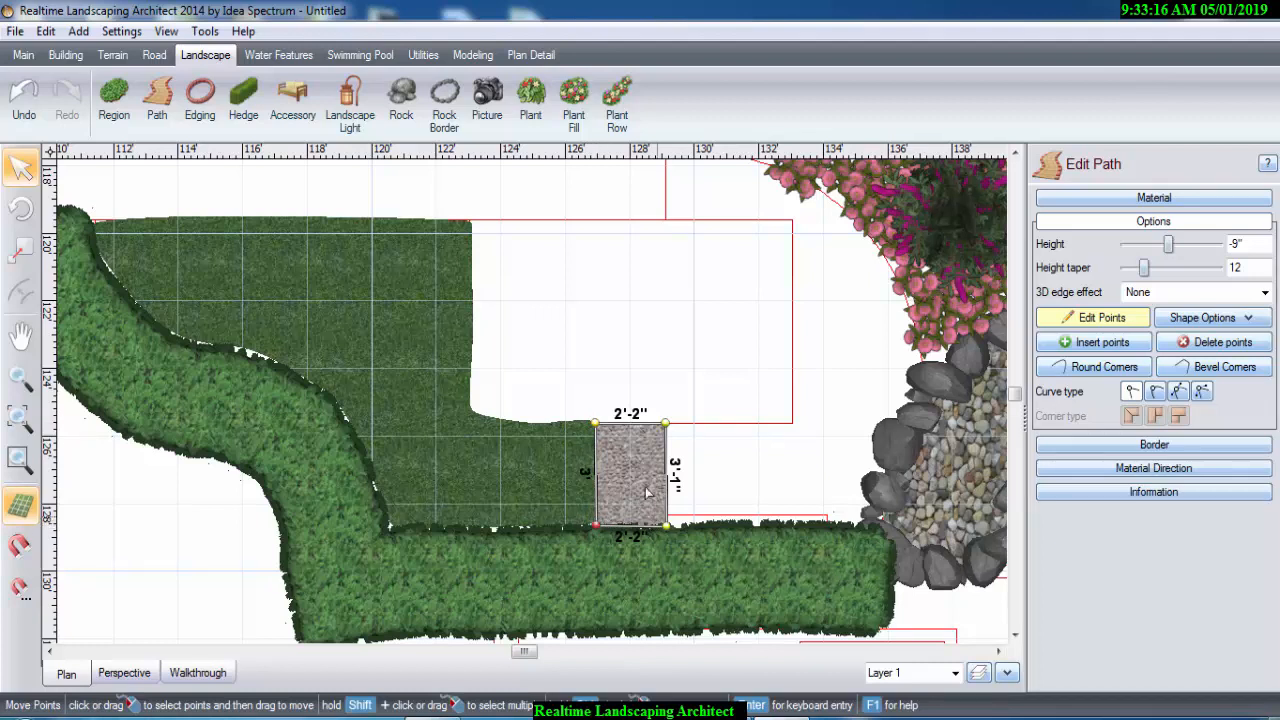
left_click(816, 428)
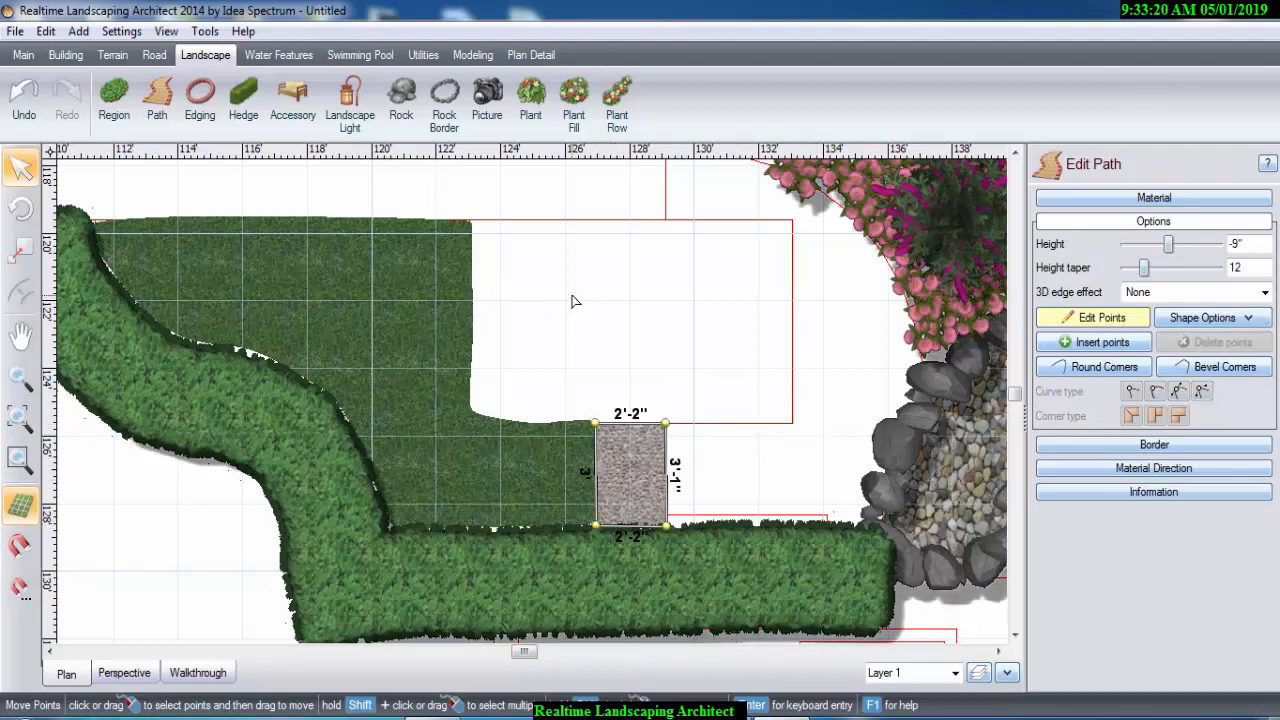
- Start adding an accessory and choose the Chair98 model from the furniture category
left_click(305, 114)
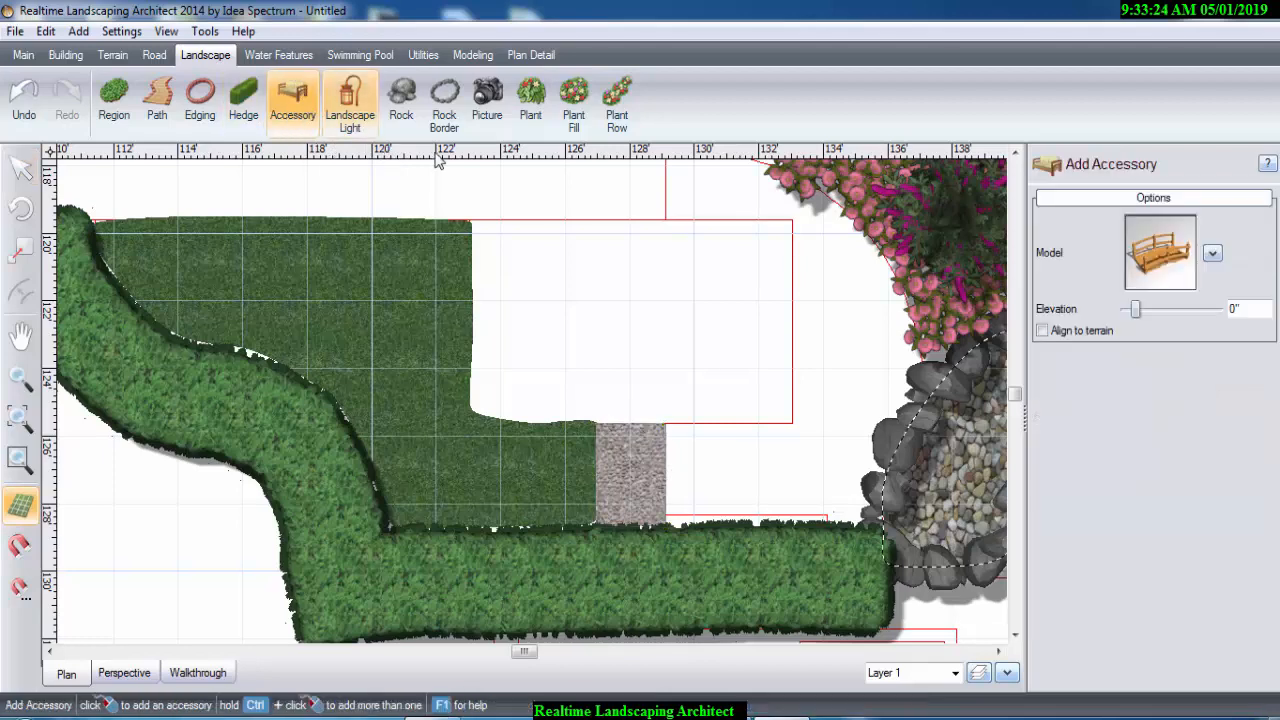
left_click(1140, 265)
scroll(812, 328, "down", 10)
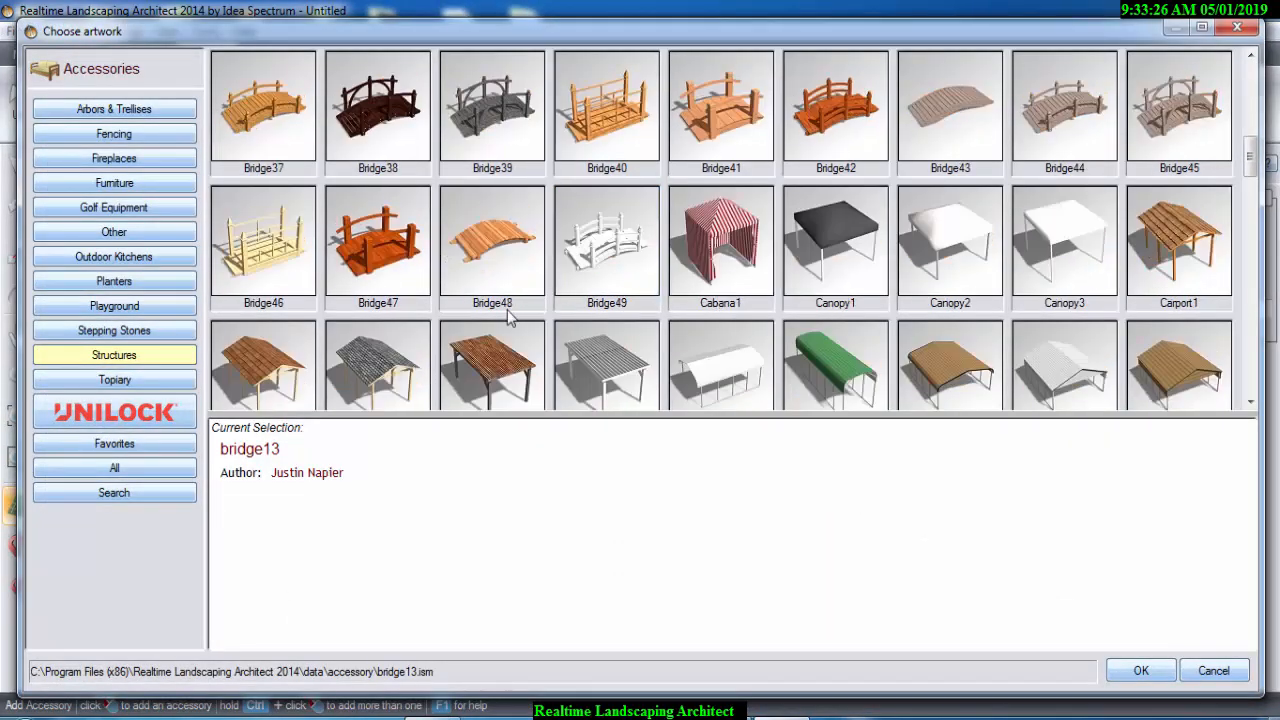
scroll(620, 338, "down", 10)
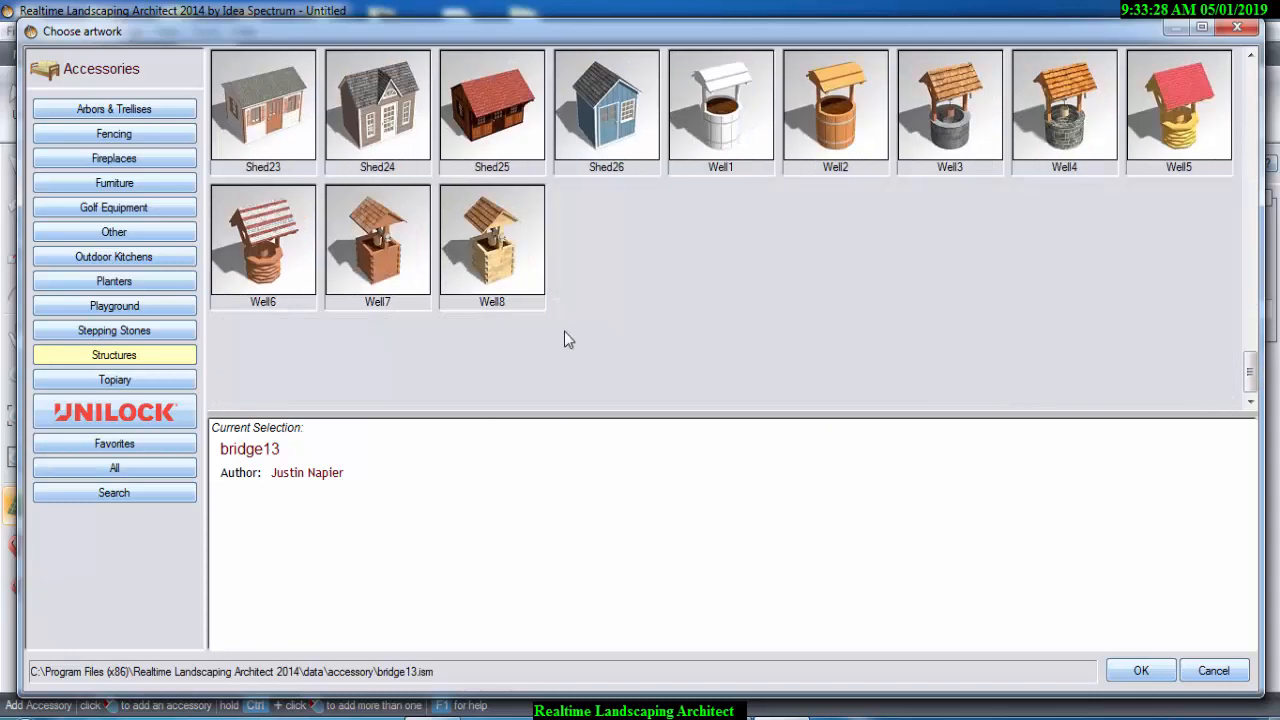
scroll(564, 340, "up", 10)
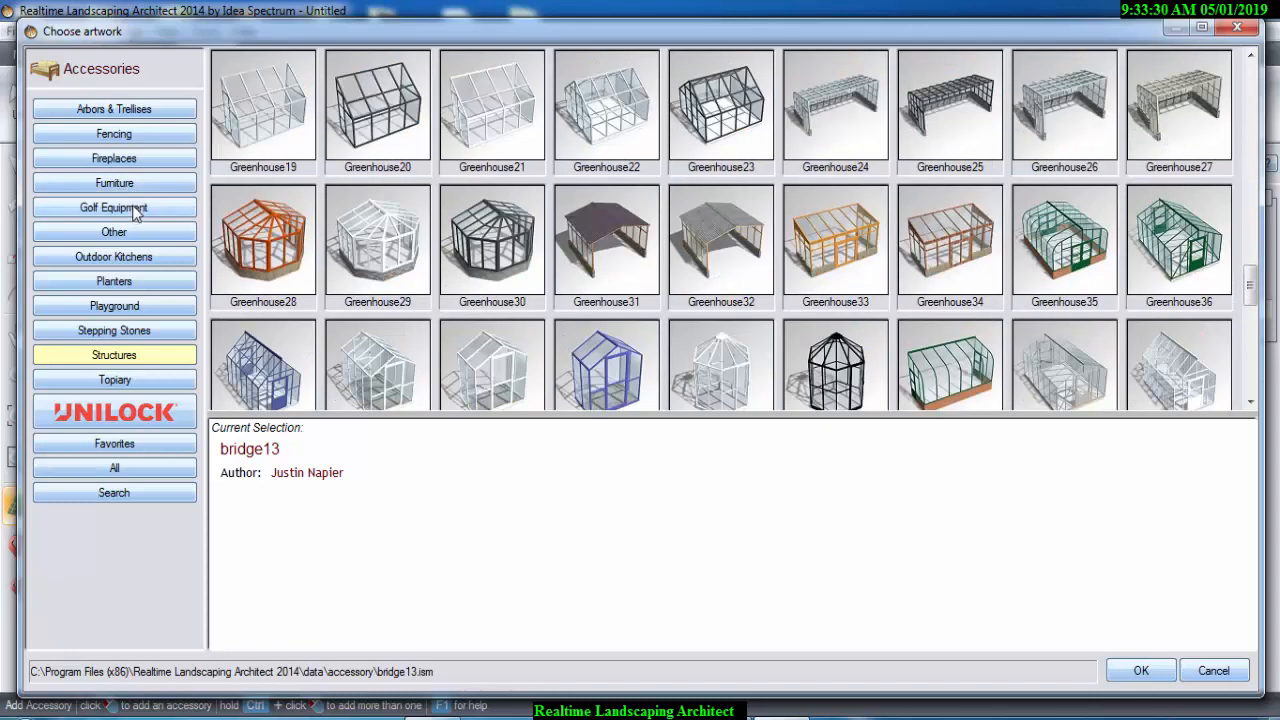
left_click(125, 134)
left_click(139, 162)
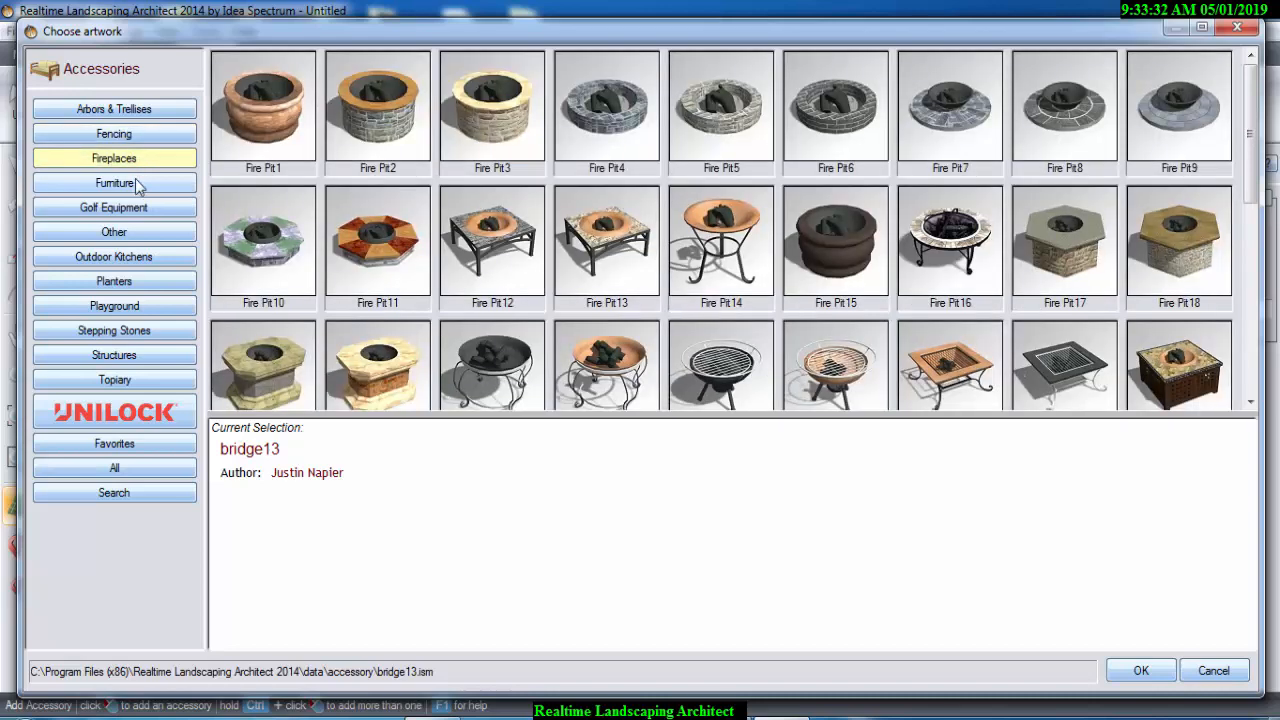
left_click(135, 180)
scroll(765, 390, "down", 6)
scroll(670, 360, "down", 1)
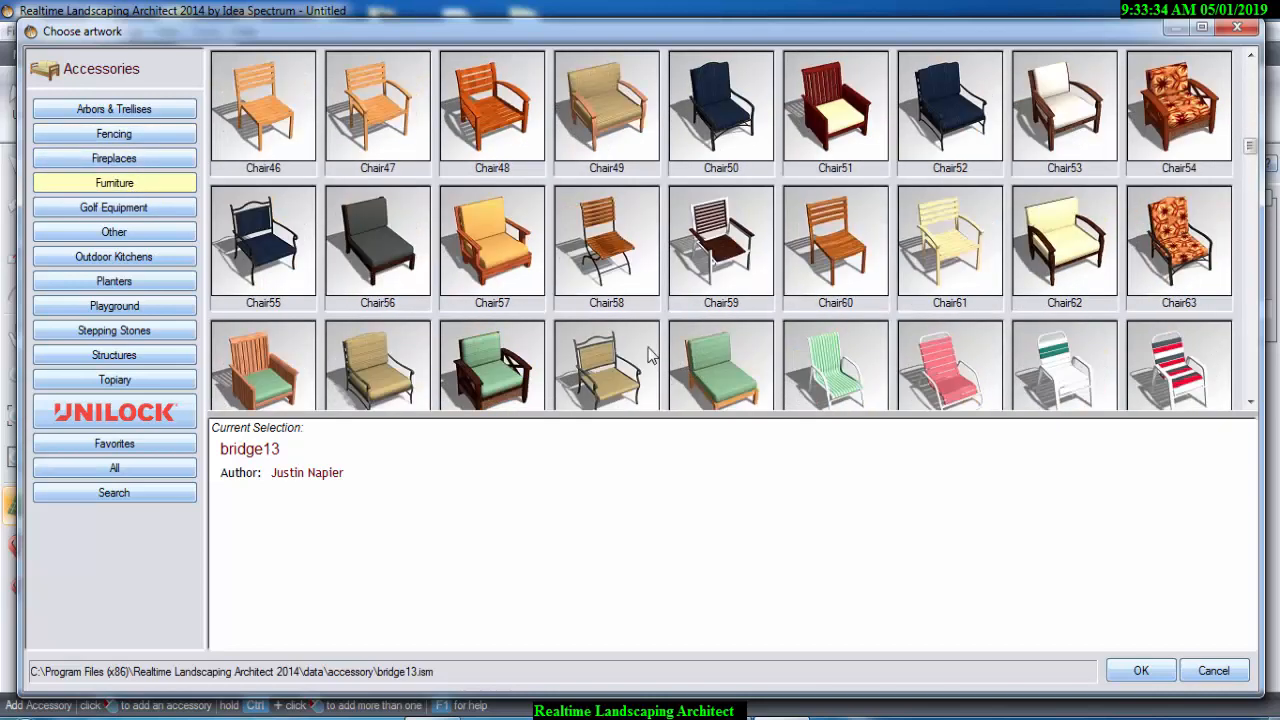
scroll(615, 344, "down", 1)
scroll(615, 344, "up", 1)
scroll(691, 350, "down", 2)
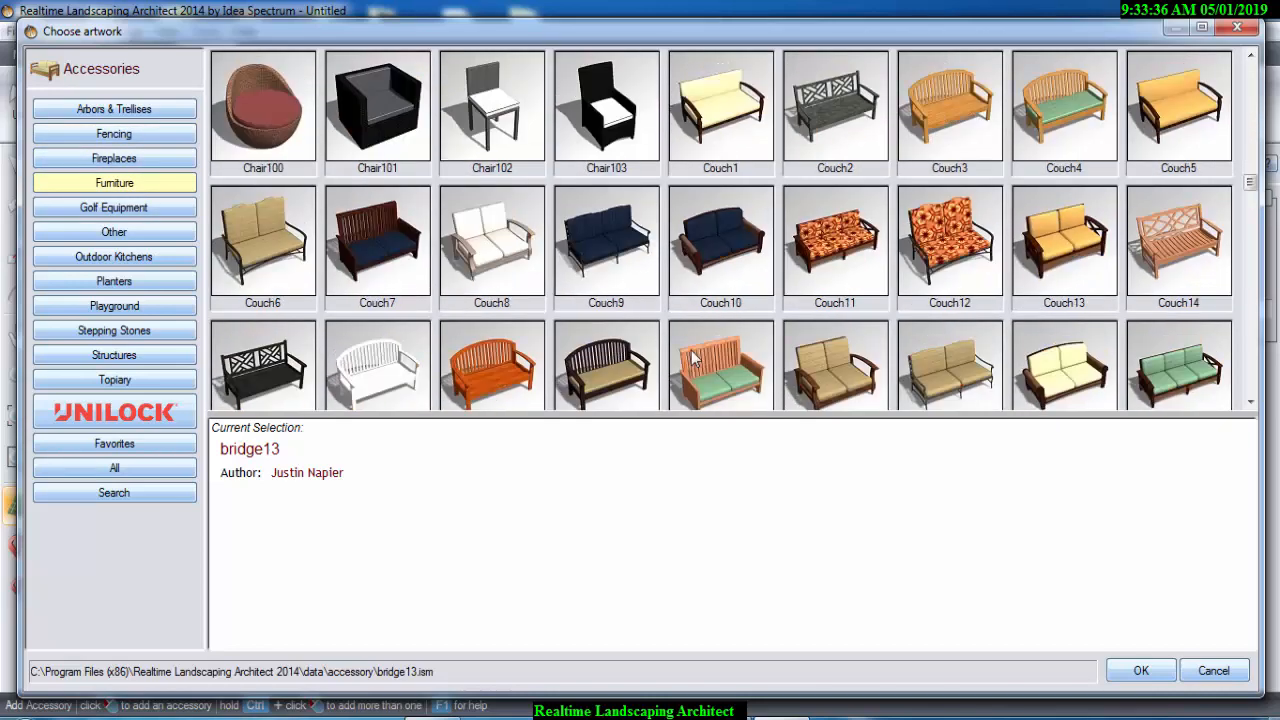
scroll(902, 368, "up", 1)
double_click(1064, 370)
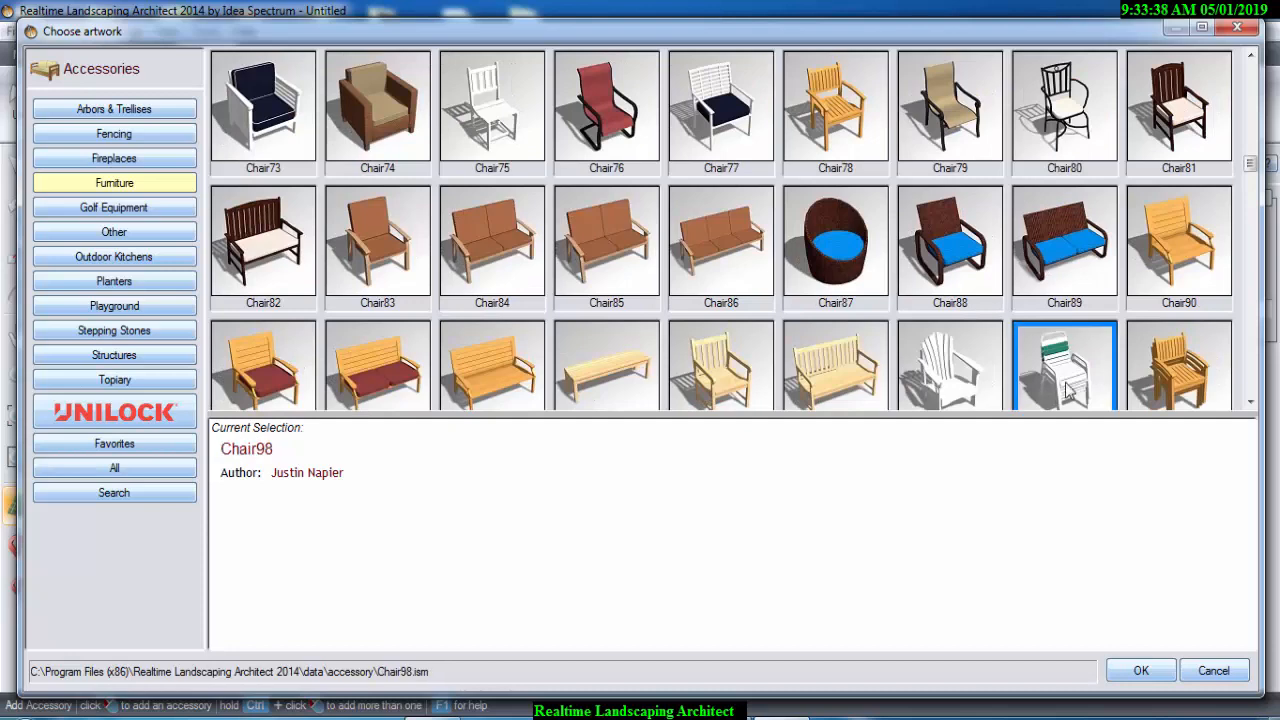
- Place the chair beside the grass edge in the central rectangle, rotated 90° about Y, and set a copy directly below it
left_click(505, 285)
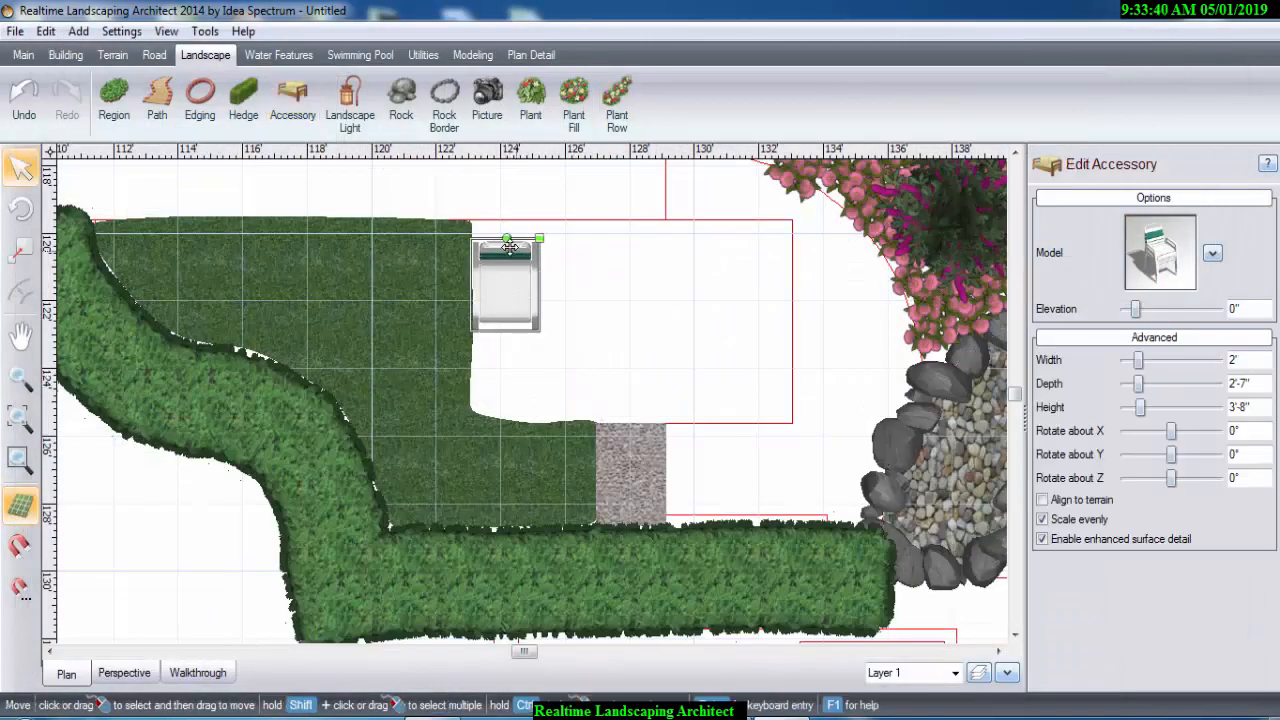
left_click_drag(506, 243, 456, 288)
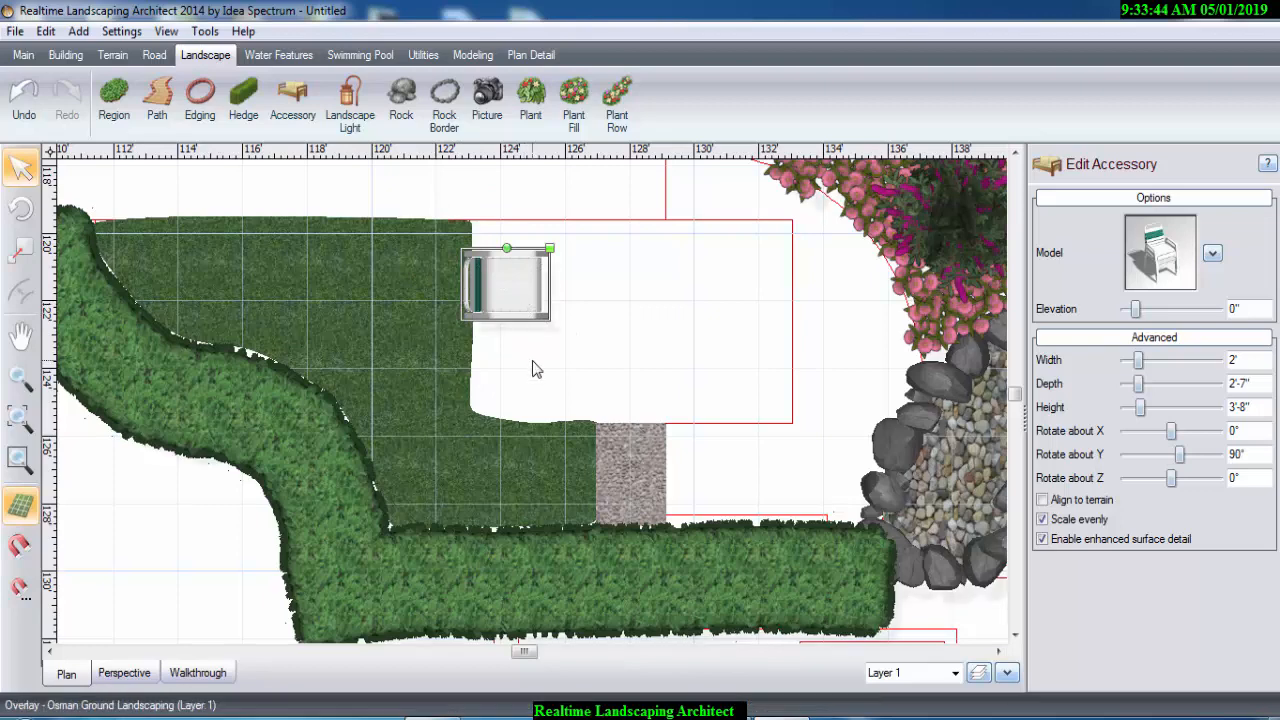
key("ctrl+c")
key("ctrl+v")
left_click_drag(563, 229, 506, 366)
- Copy the chair to the opposite side of the rectangle, rotated -90° about Y, and place another copy below it
key("ctrl+c")
key("ctrl+v")
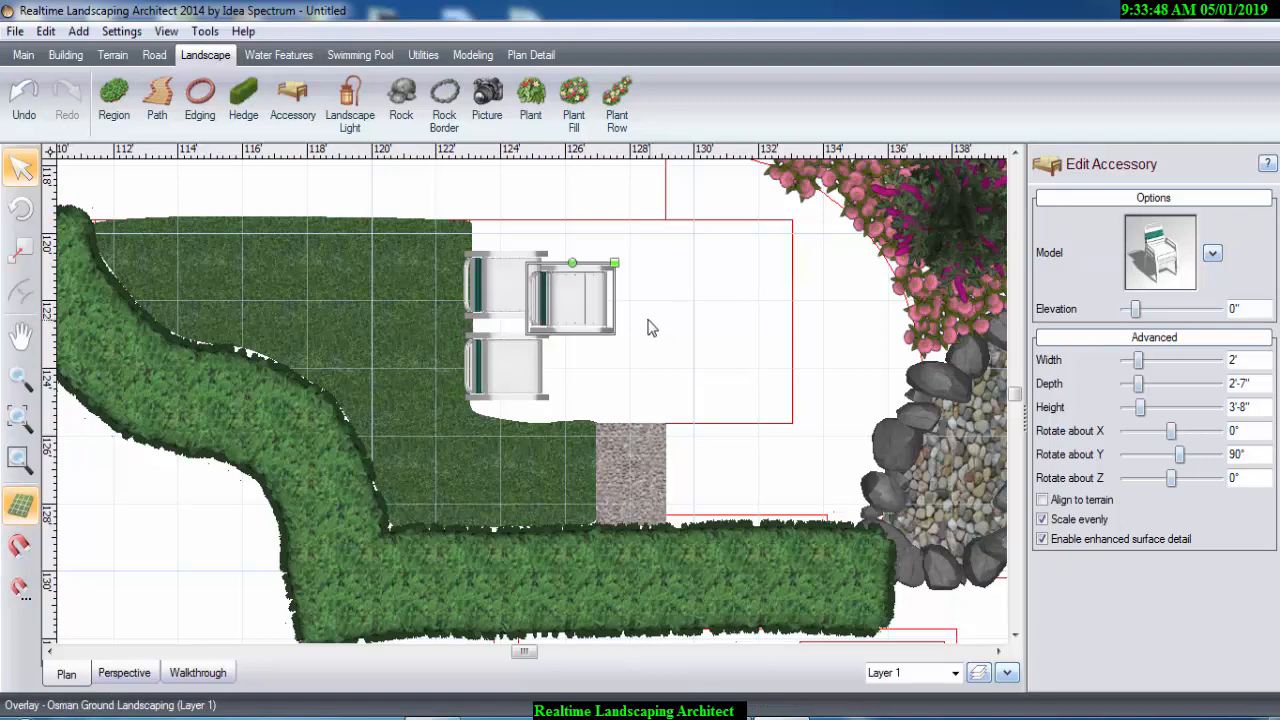
left_click_drag(584, 291, 720, 322)
key("ctrl+v")
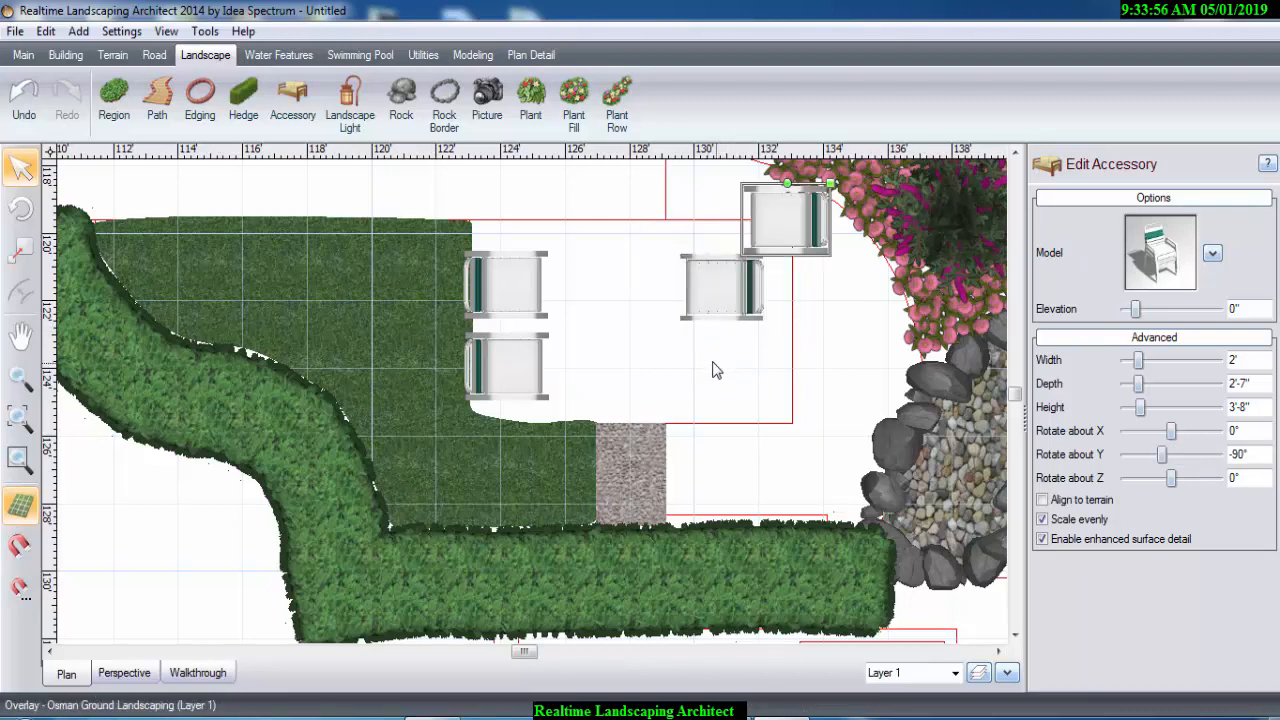
left_click_drag(777, 220, 714, 368)
- Change the model of the last copied chair to the Table4 furniture item
left_click(1163, 262)
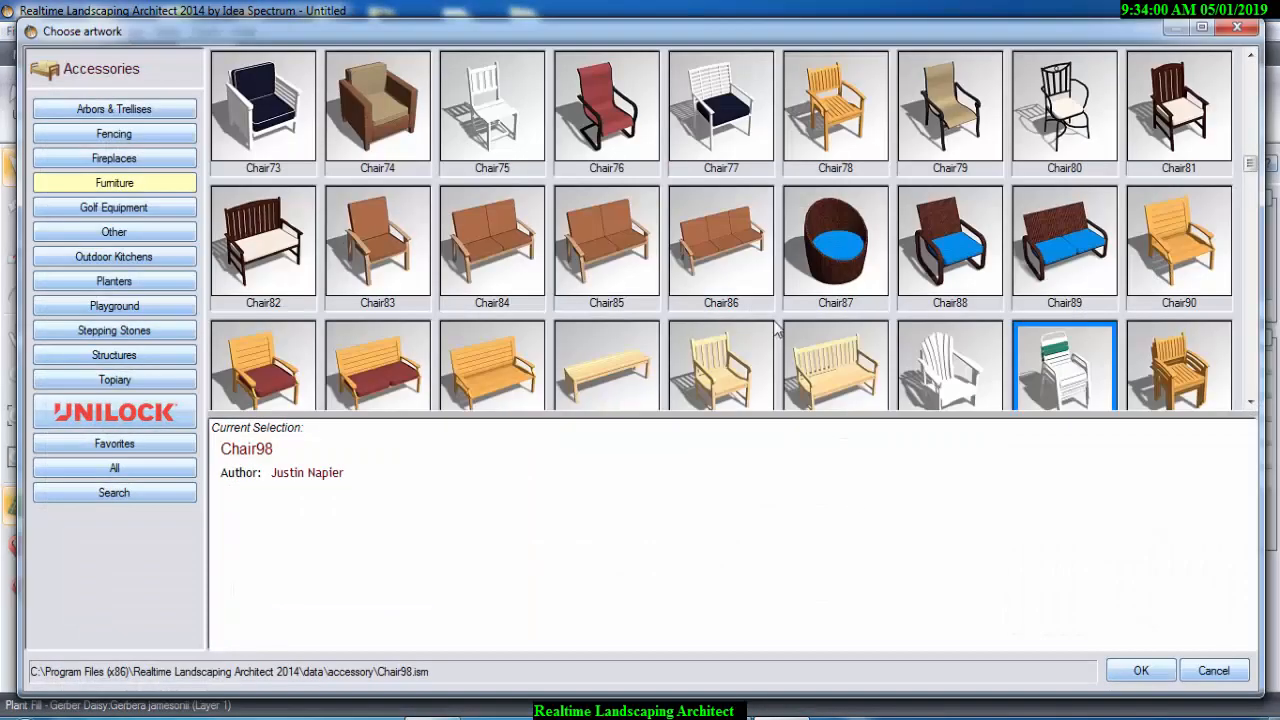
scroll(572, 343, "down", 5)
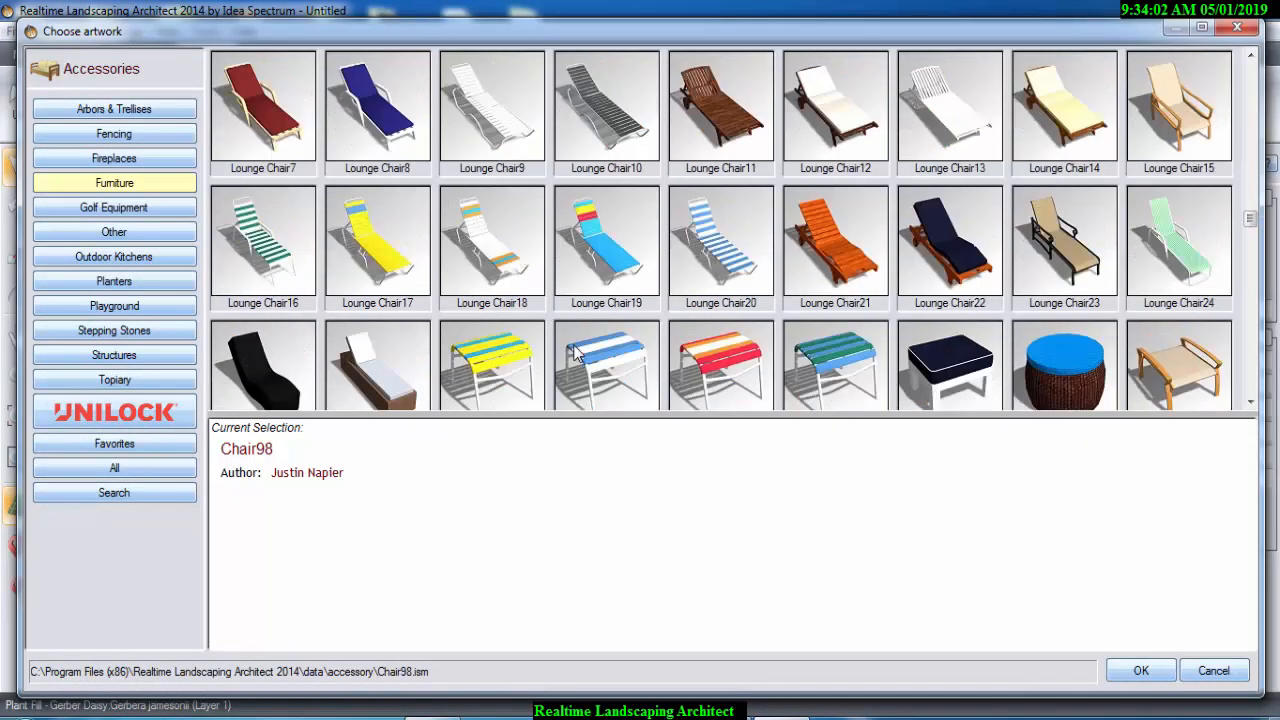
scroll(610, 362, "down", 5)
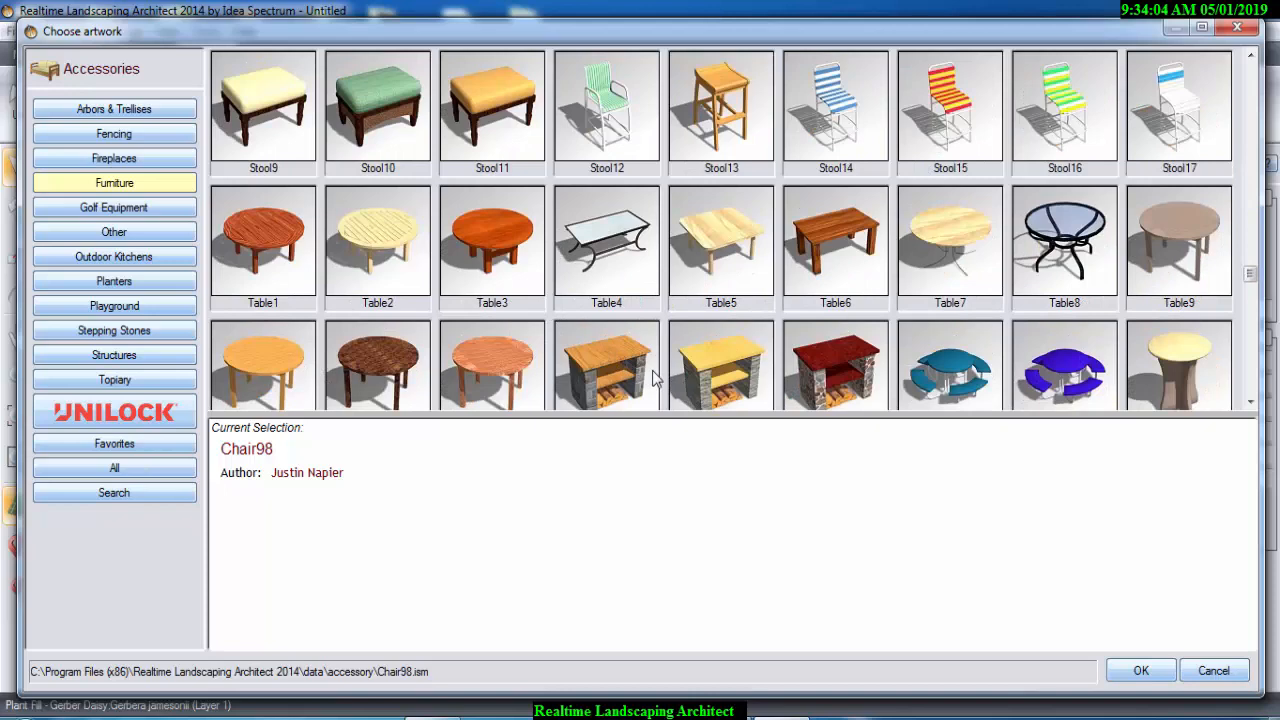
scroll(653, 370, "down", 3)
scroll(653, 370, "up", 3)
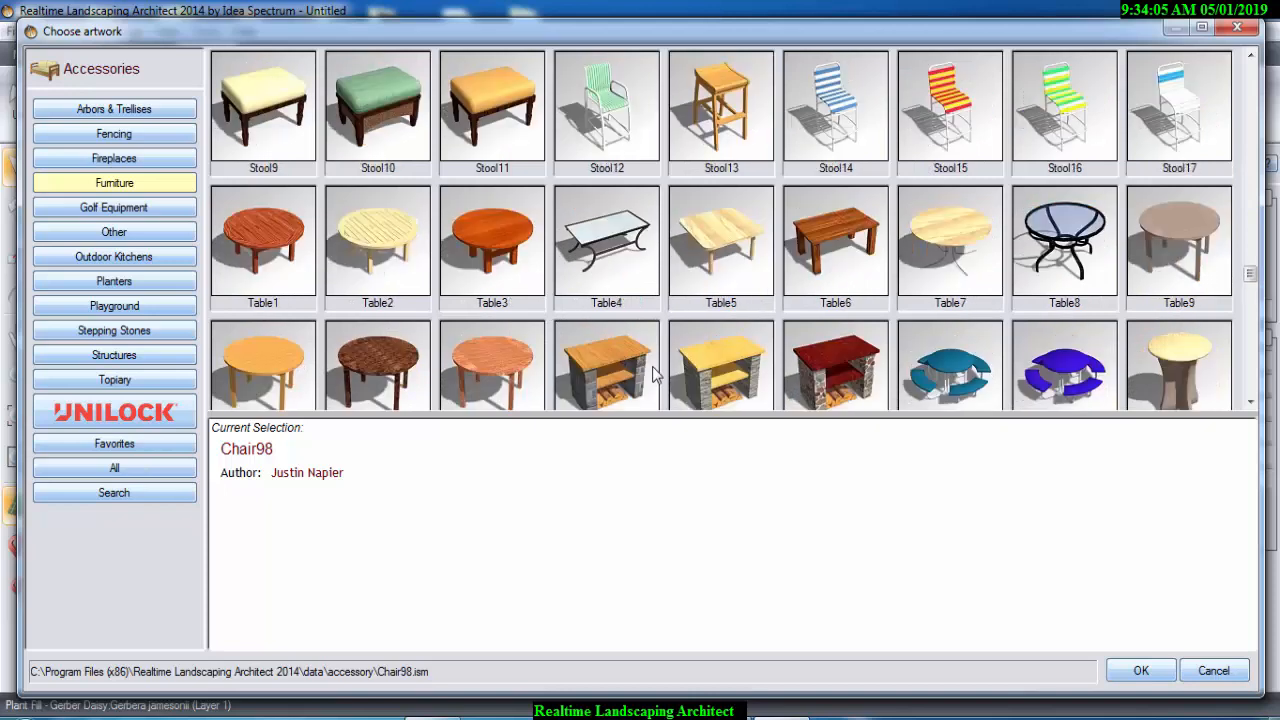
double_click(607, 240)
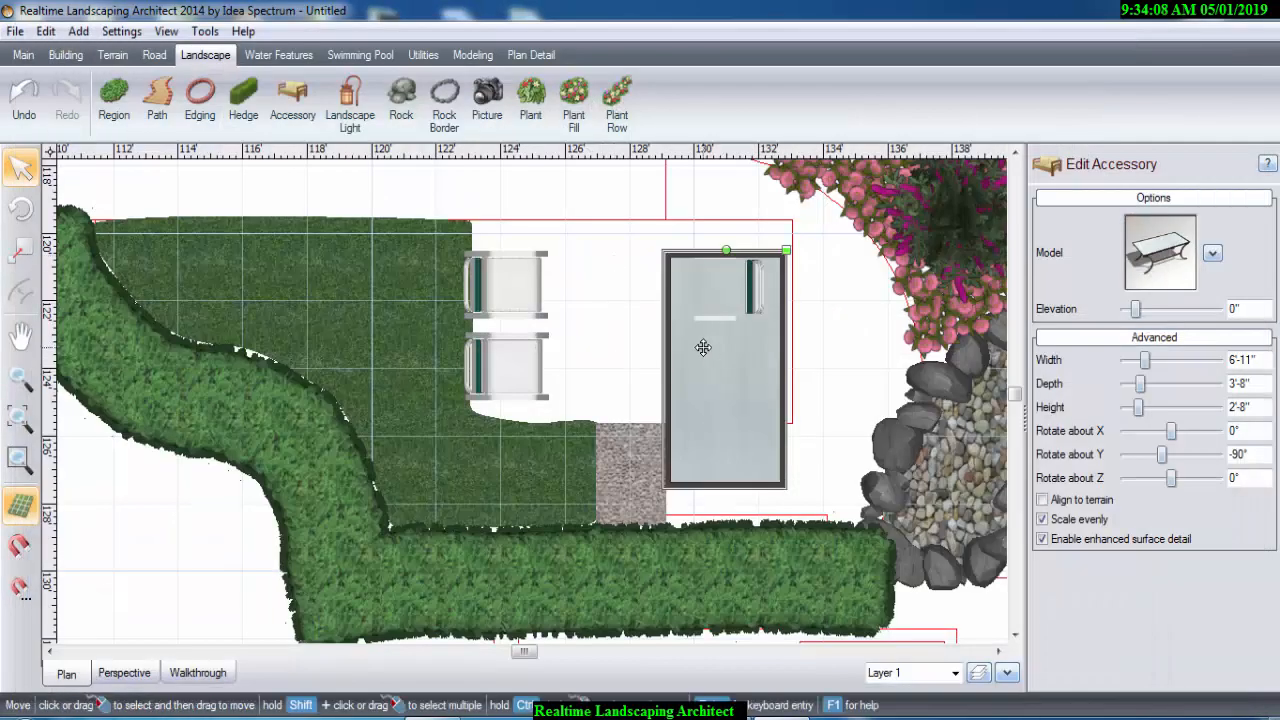
- Move the table between the facing chairs and scale it down to 4'-7" wide and 2'-5" deep
left_click_drag(700, 345, 592, 286)
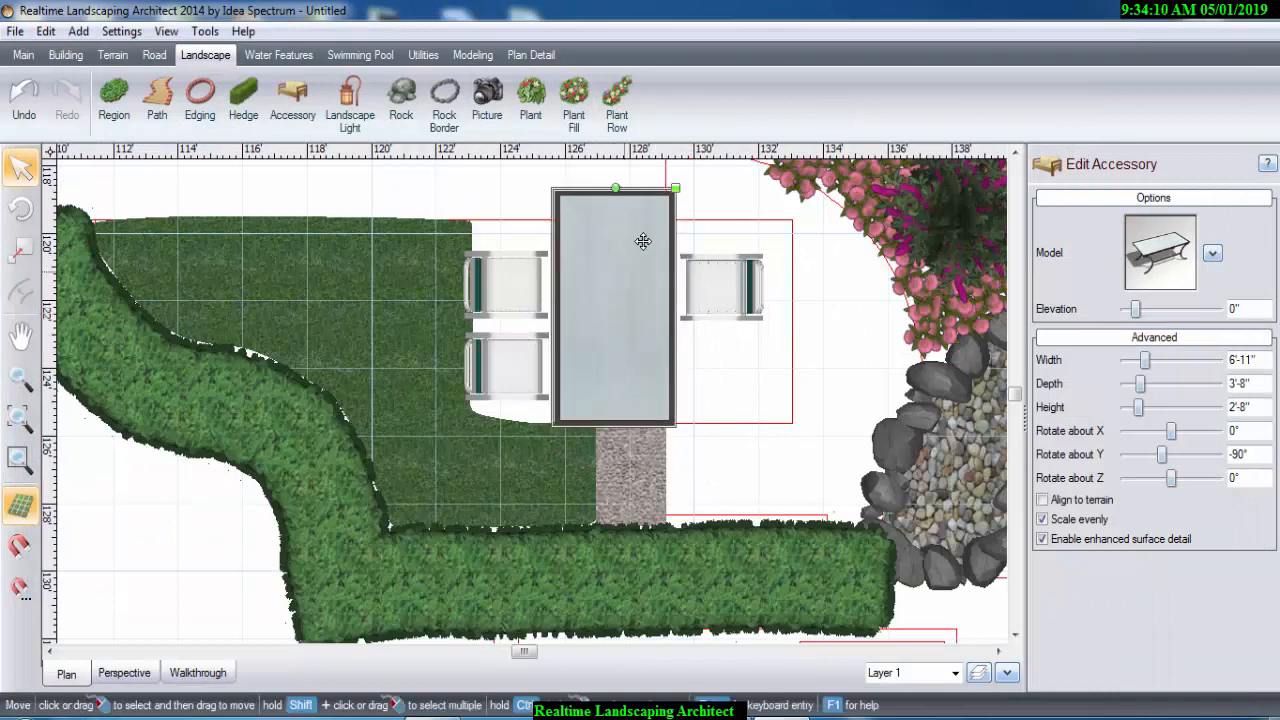
left_click_drag(672, 193, 652, 220)
left_click_drag(611, 278, 614, 290)
- Duplicate the single chair beside the table and place the copy directly below it, facing the opposite pair
left_click(720, 288)
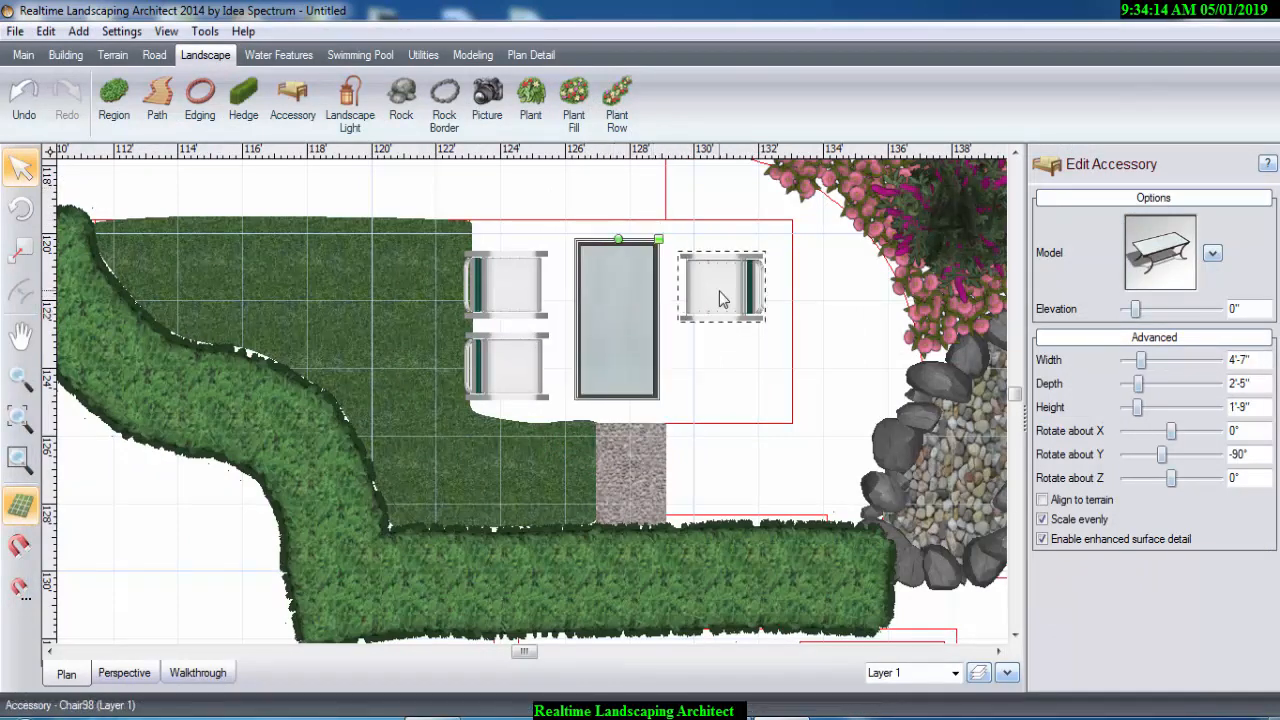
key("ctrl+v")
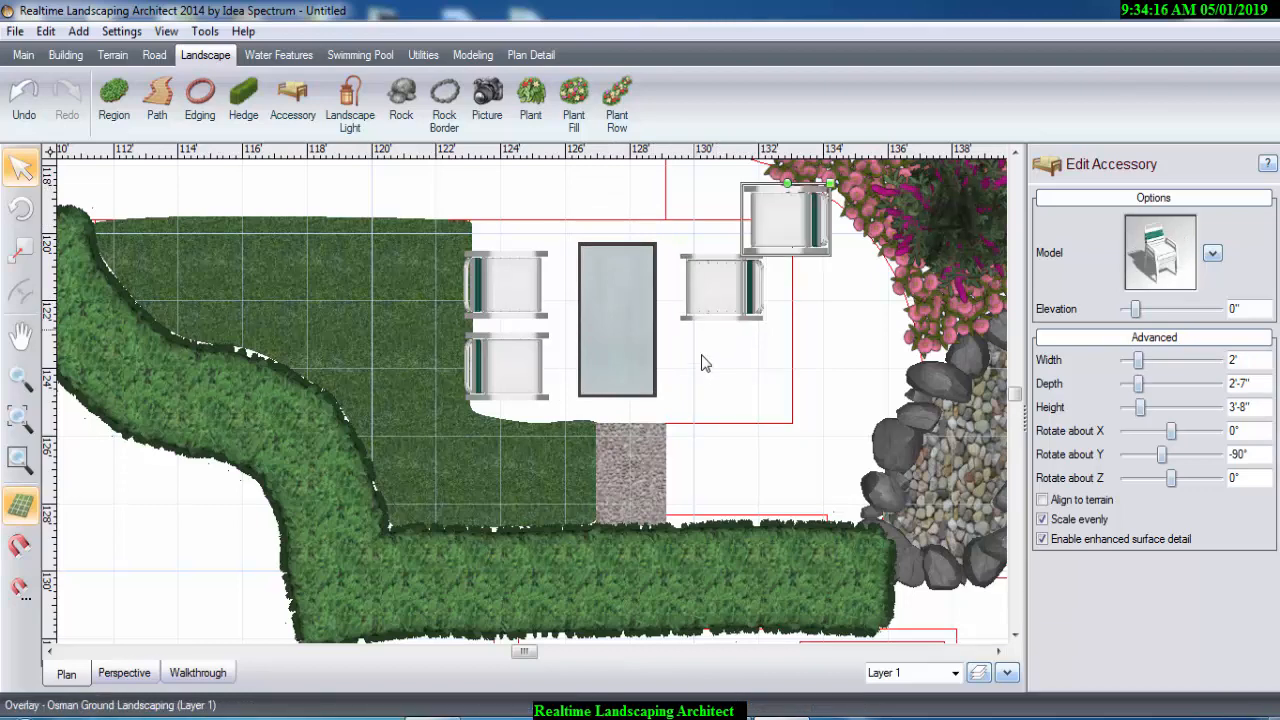
left_click_drag(774, 220, 705, 366)
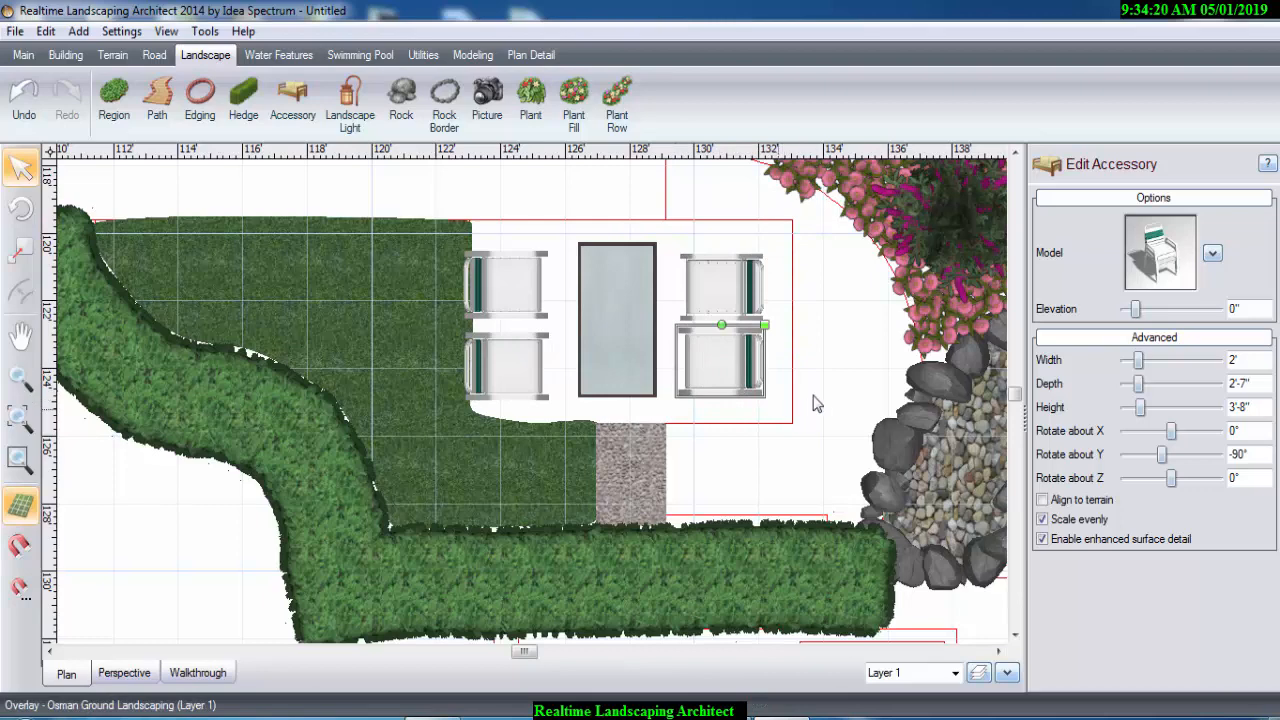
- Draw a grass region at height 0" around the seating rectangle's pond side, bounded by the path, hedge, pond rocks and flower bed
left_click(114, 95)
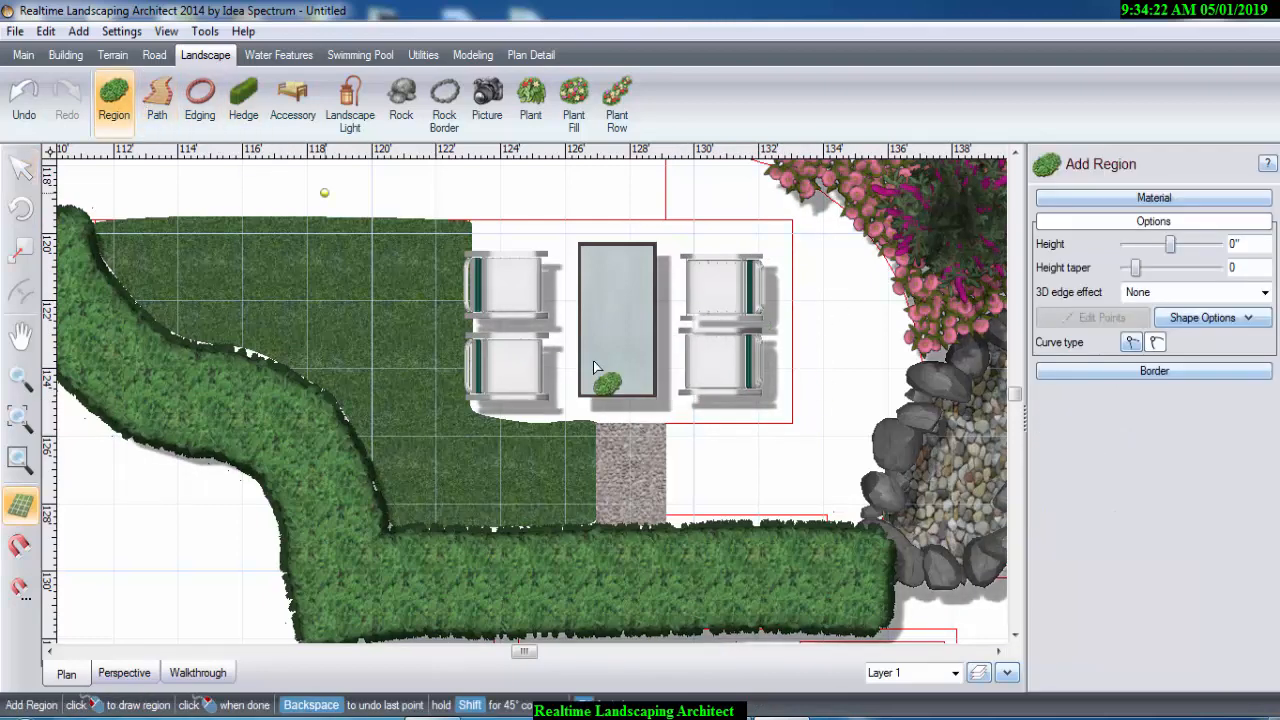
left_click(663, 425)
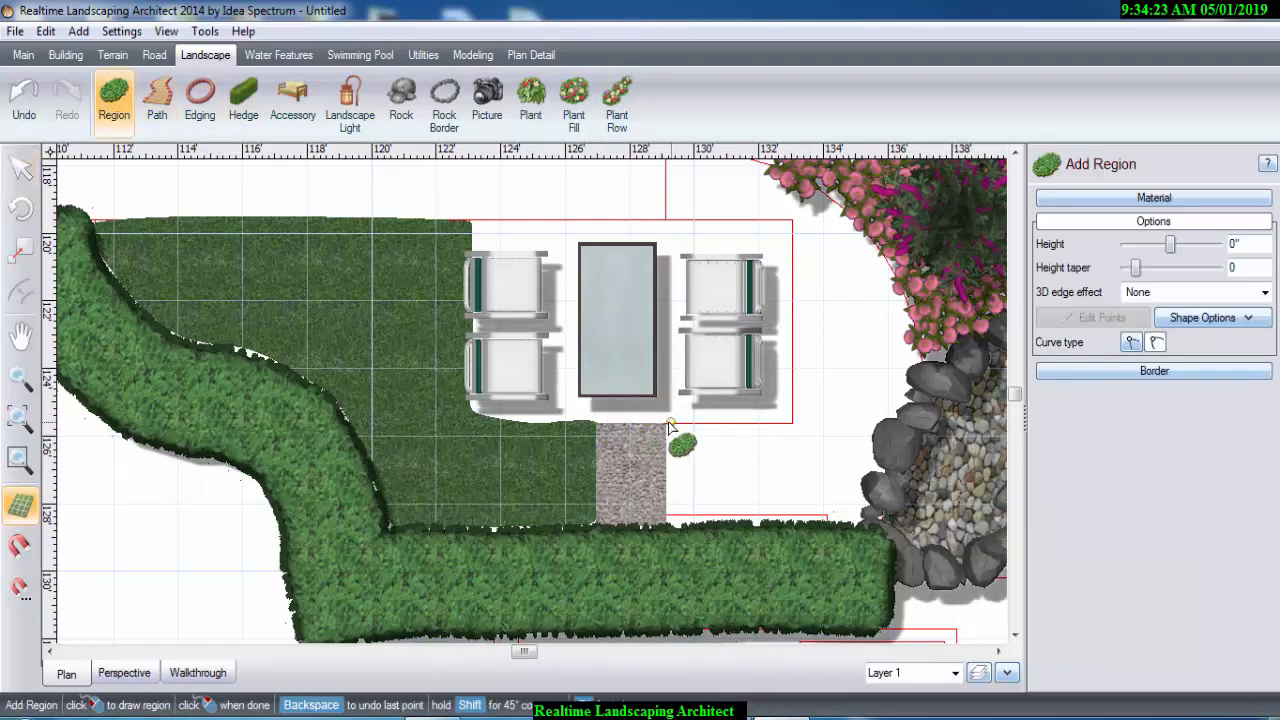
left_click(790, 425)
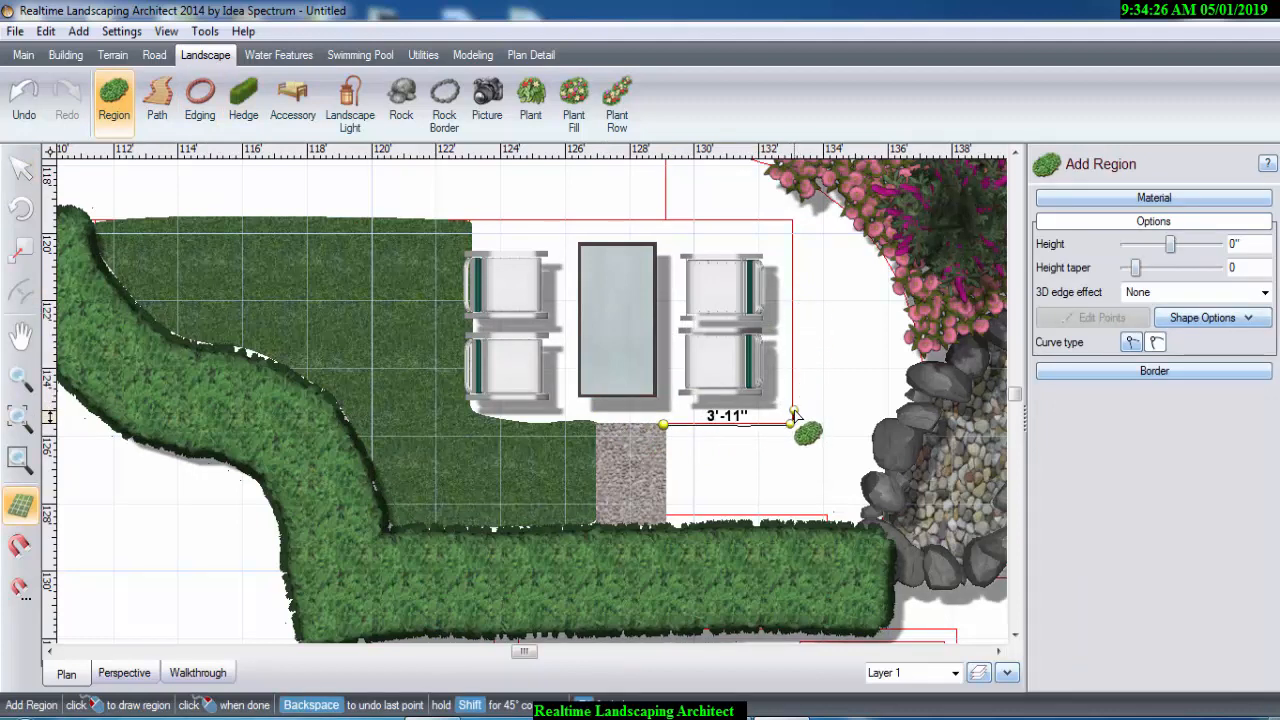
left_click(794, 410)
left_click(793, 371)
left_click(793, 328)
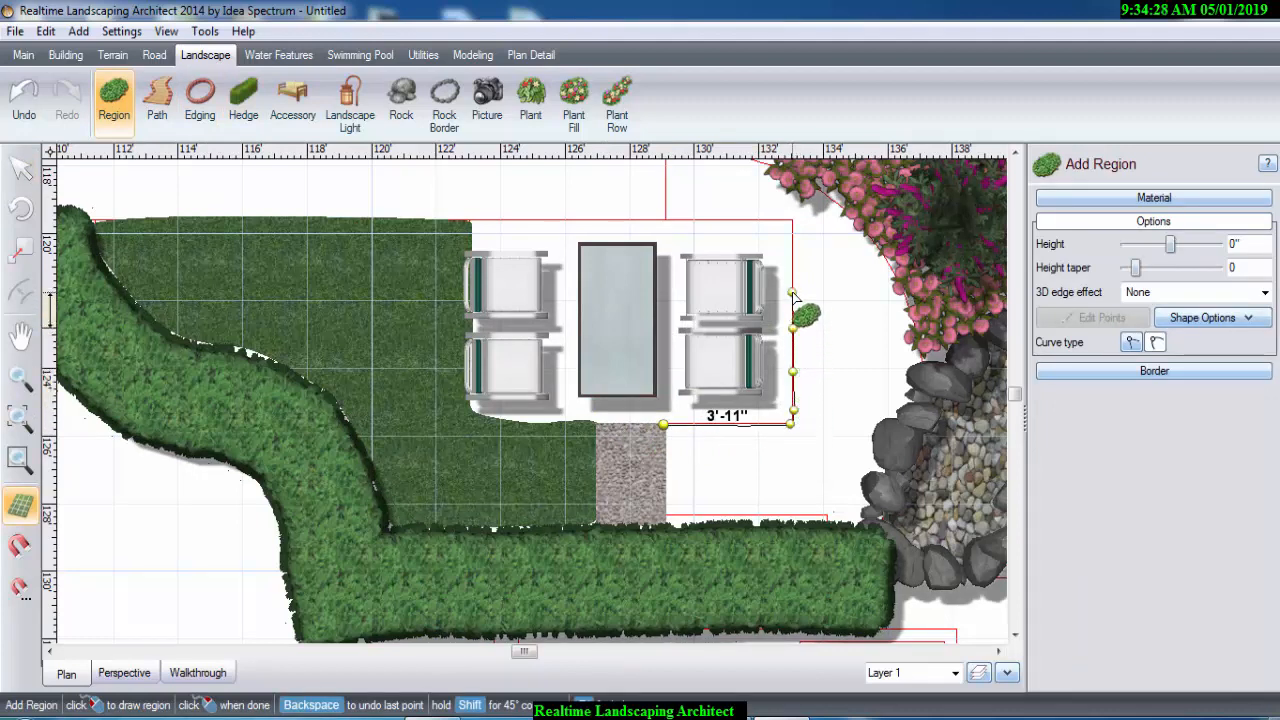
left_click(792, 255)
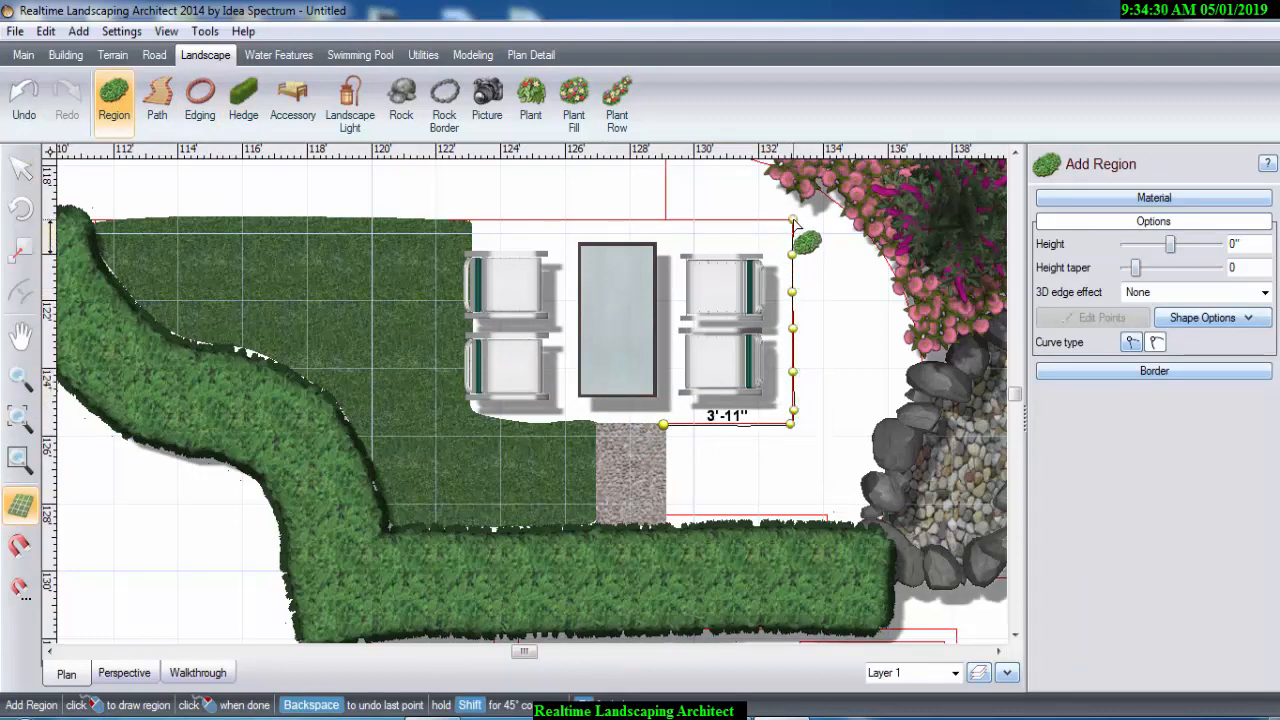
left_click(793, 220)
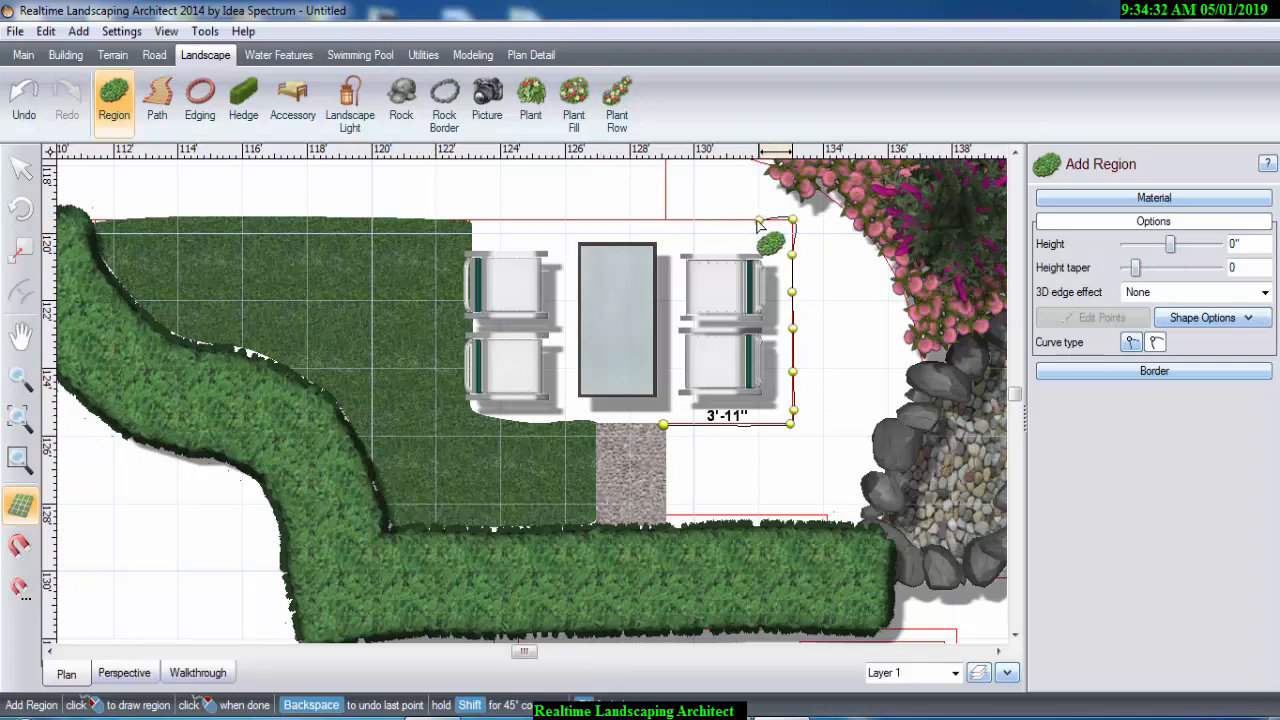
left_click(664, 220)
middle_click_drag(668, 208, 653, 309)
left_click(650, 282)
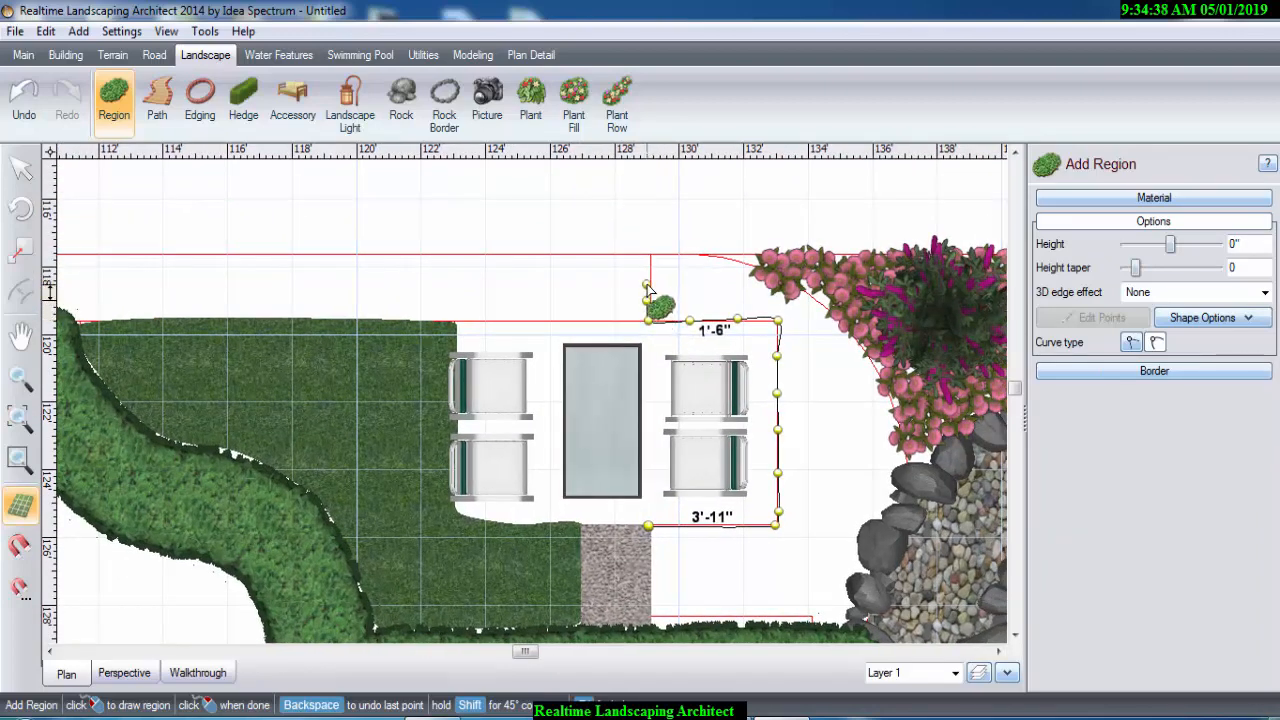
left_click(645, 254)
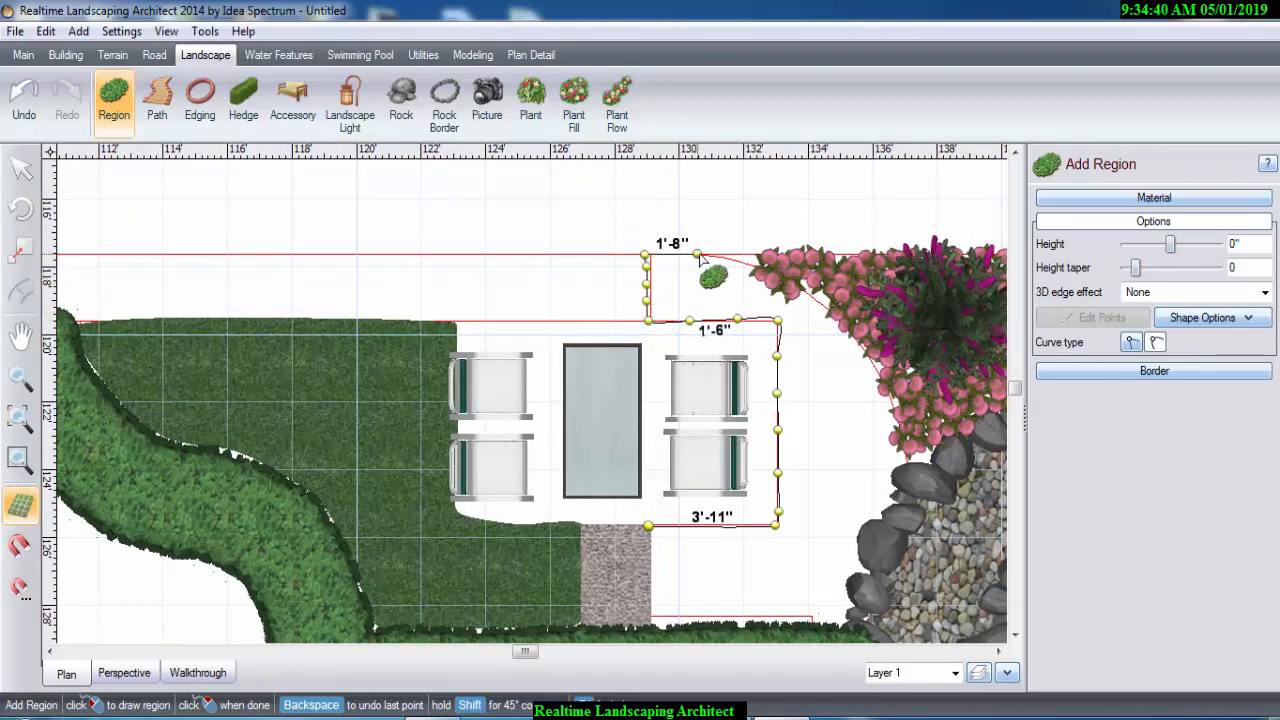
mouse_move(702, 258)
left_mouse_down()
mouse_move(800, 294)
mouse_move(842, 330)
mouse_move(888, 382)
mouse_move(903, 475)
mouse_move(863, 542)
mouse_move(844, 615)
mouse_move(812, 628)
mouse_move(650, 628)
mouse_move(648, 540)
left_mouse_up()
right_click(648, 540)
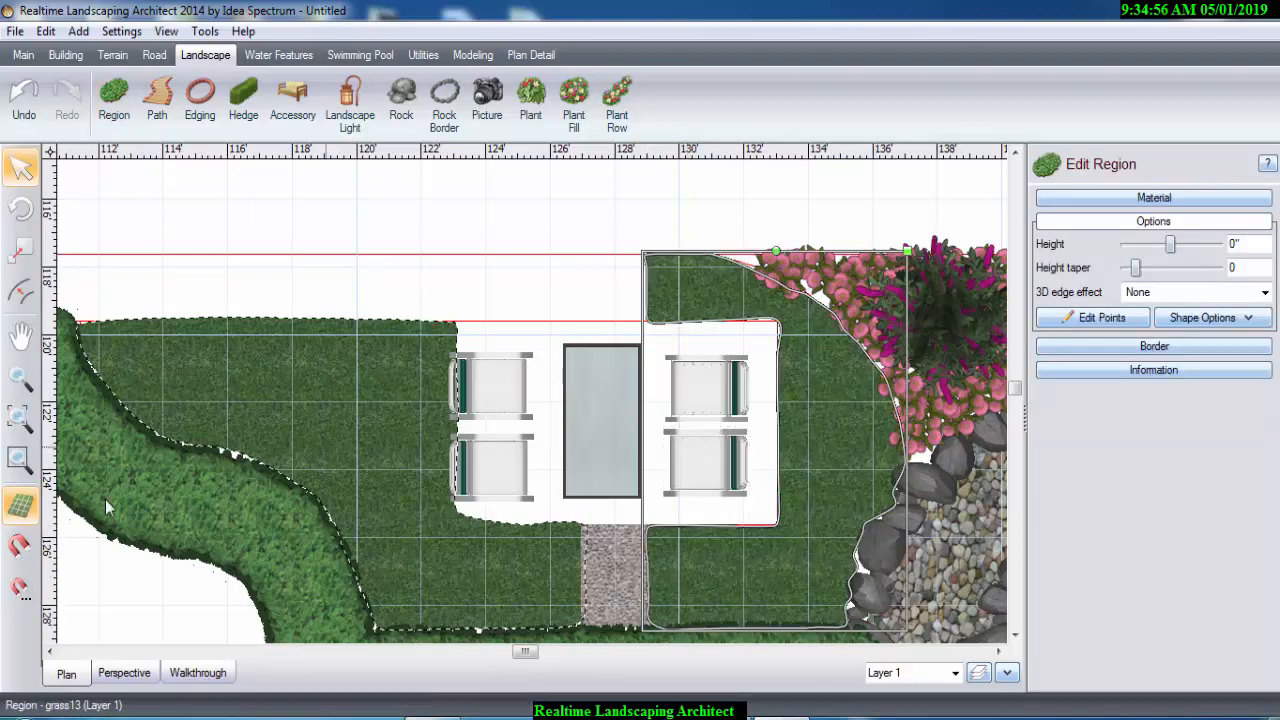
- Inspect the seating area and new grass region in perspective from several angles, and return to the plan view
left_click(135, 678)
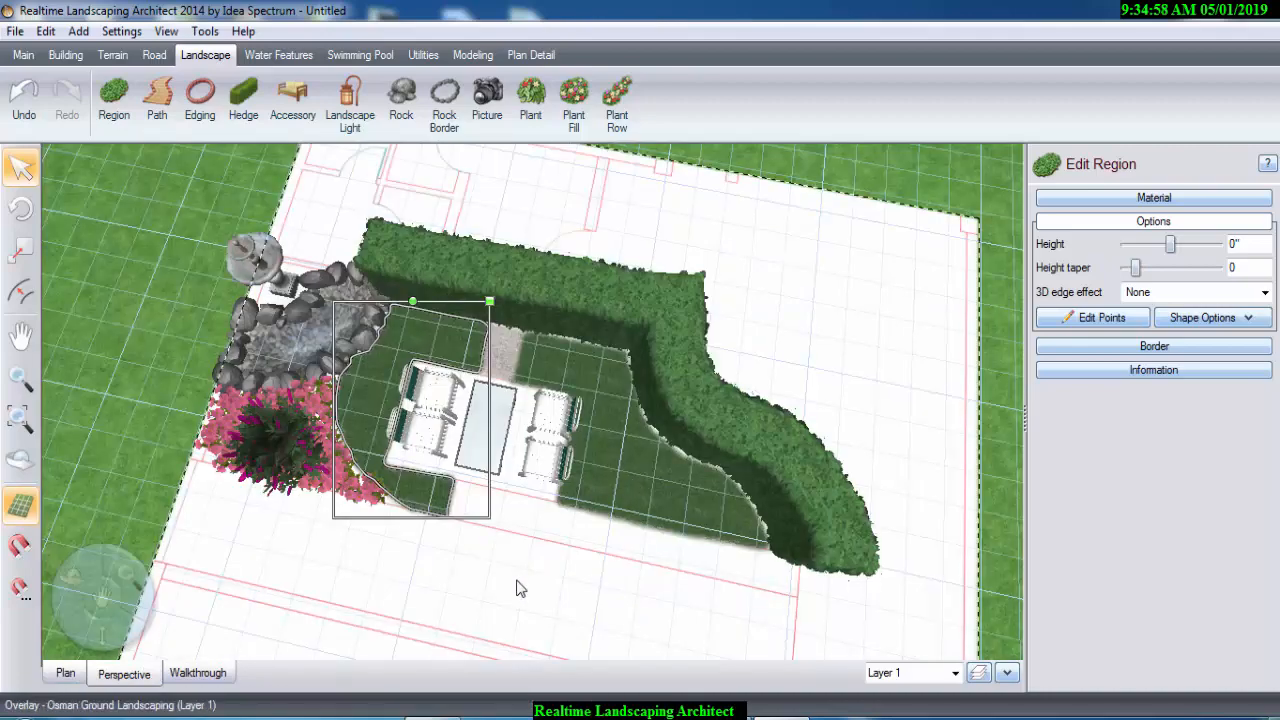
left_click_drag(80, 579, 100, 488)
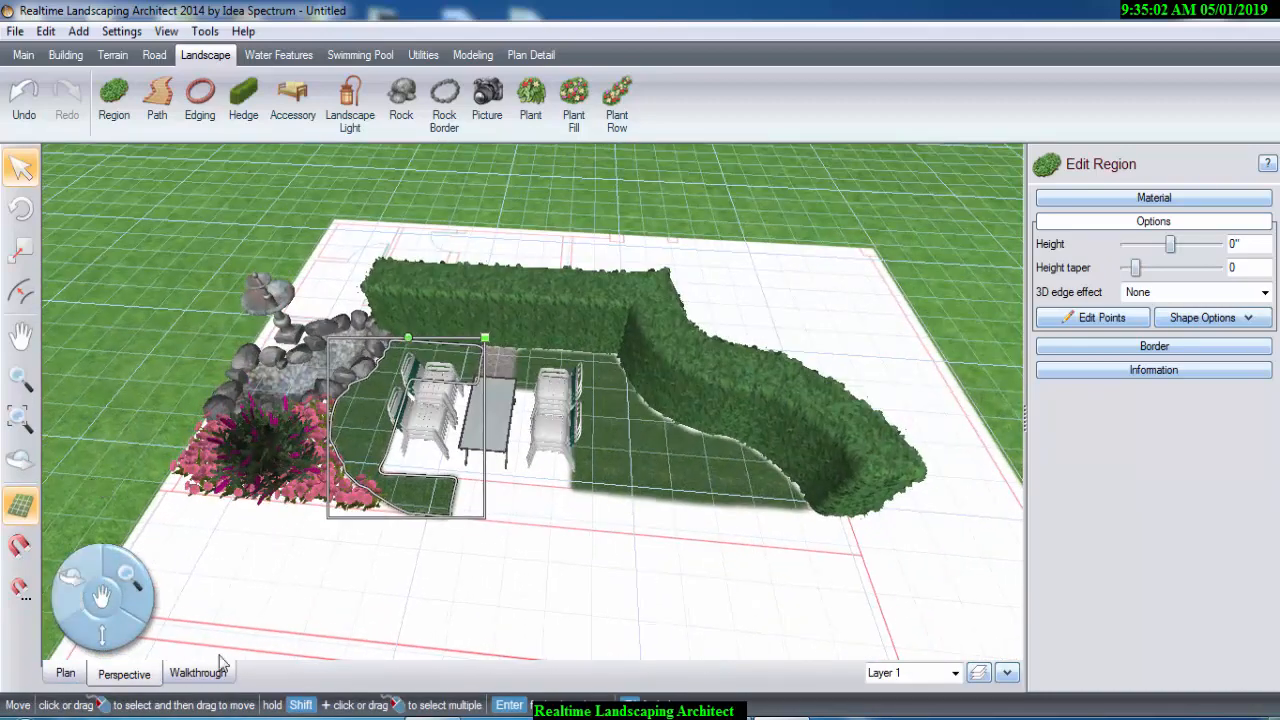
left_click_drag(76, 580, 44, 522)
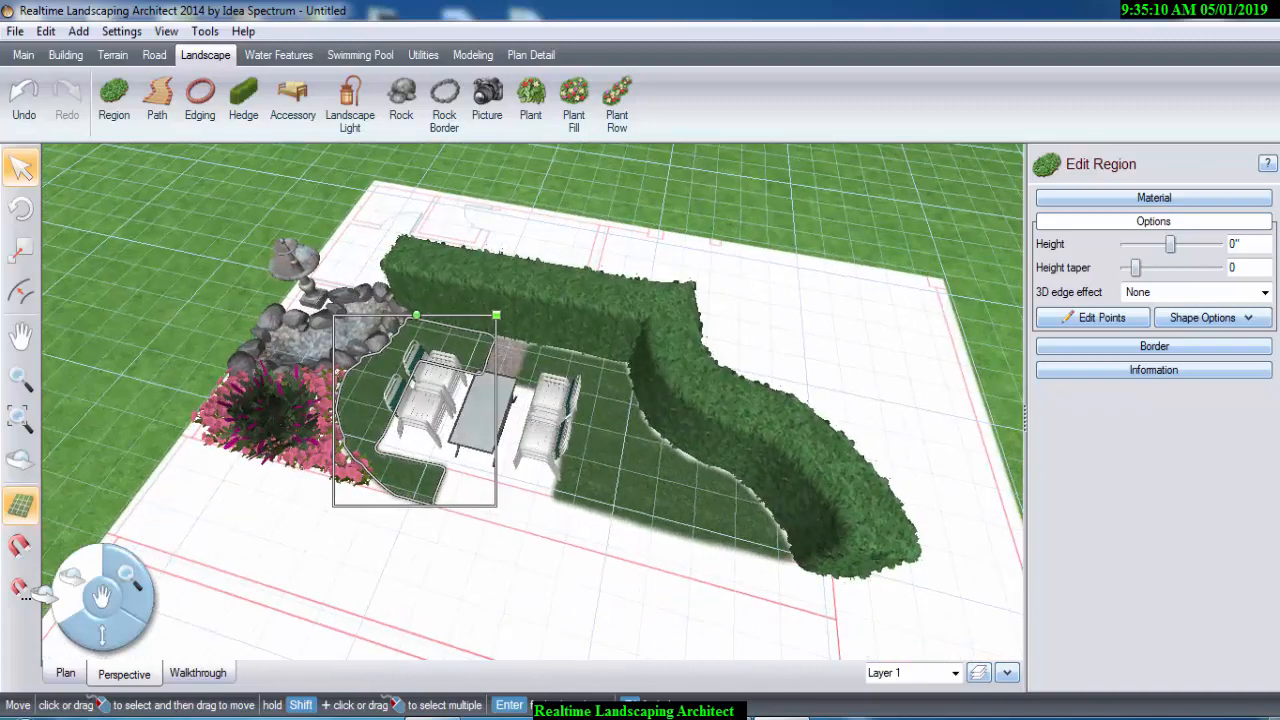
left_click(85, 677)
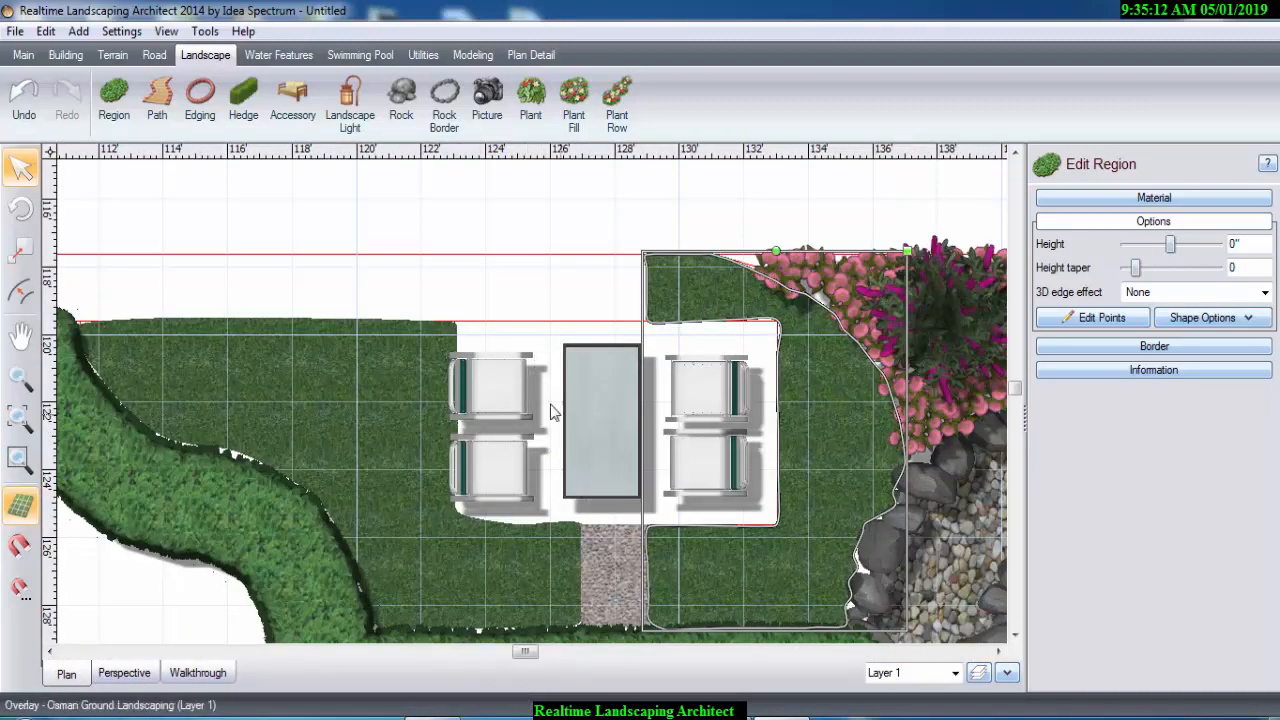
left_click(131, 57)
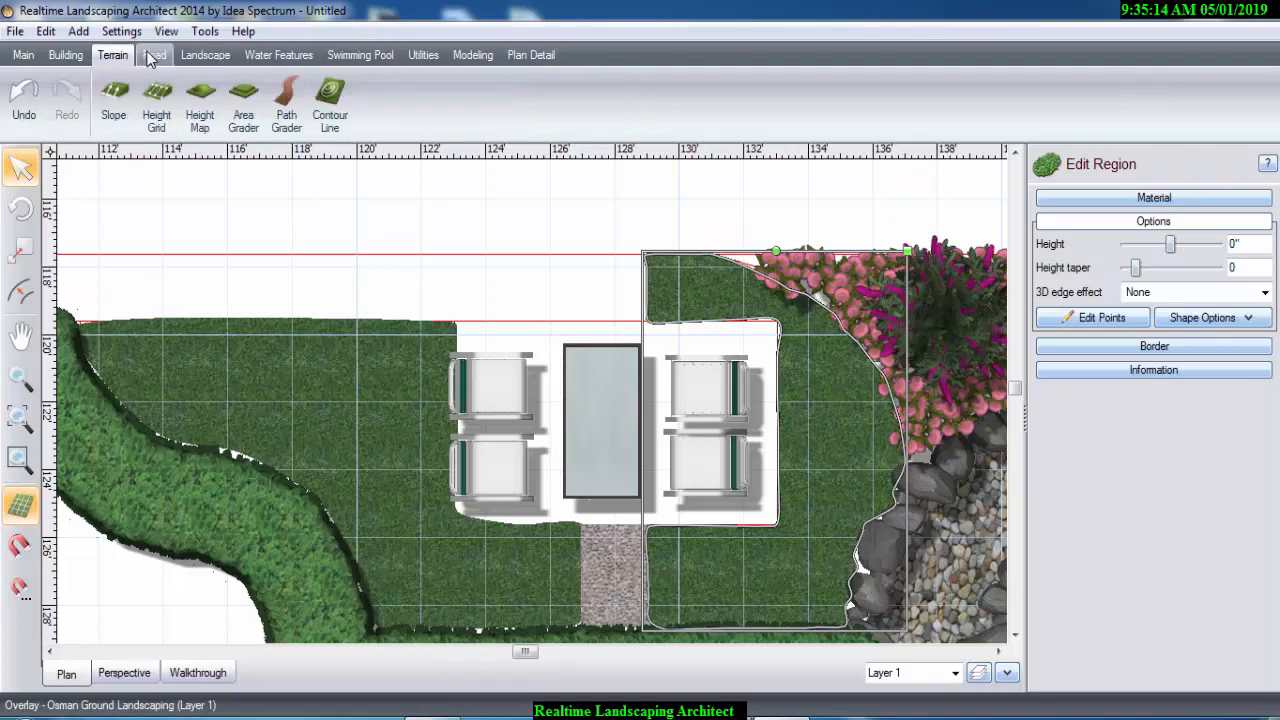
left_click(144, 54)
left_click(64, 56)
left_click(22, 56)
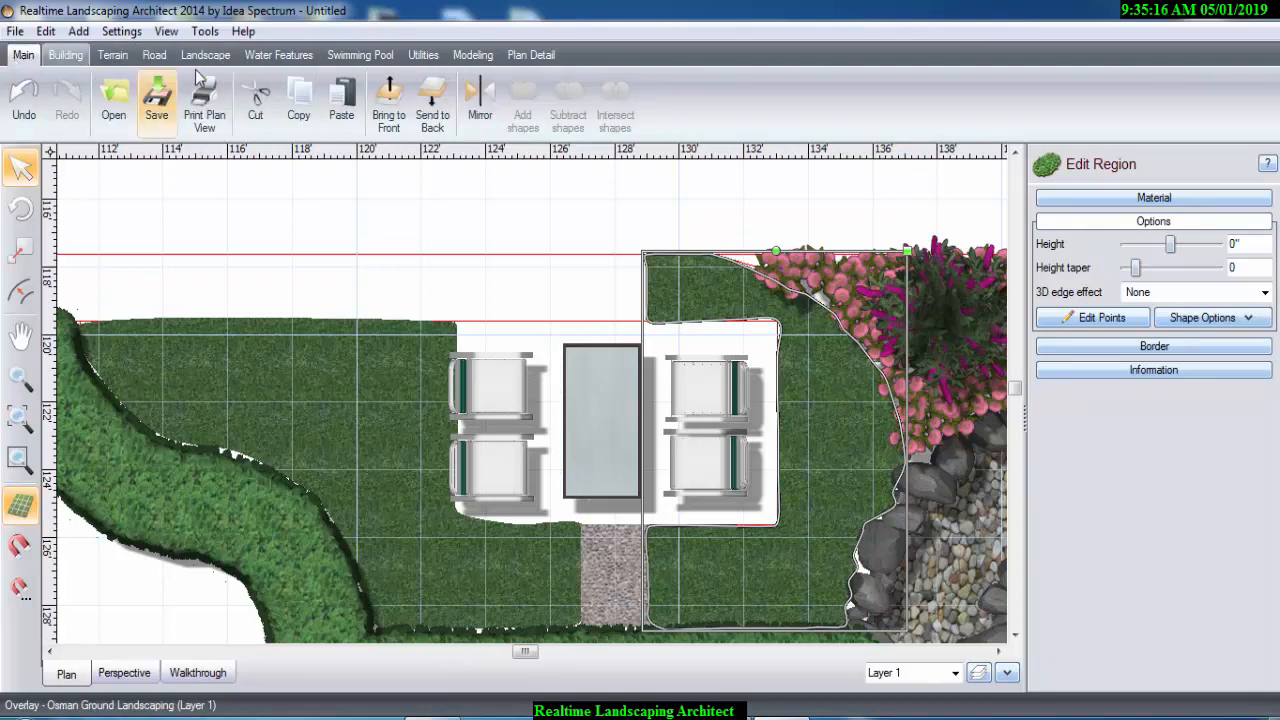
left_click(278, 55)
left_click(203, 58)
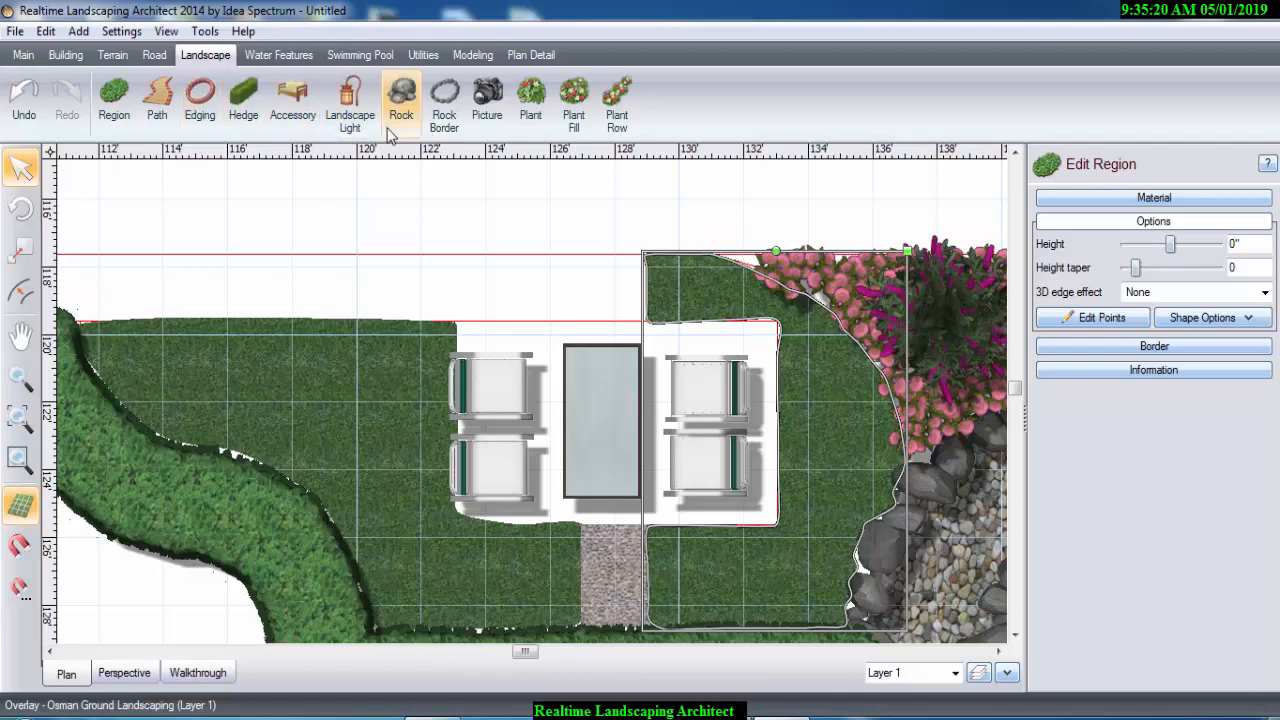
- Start adding an accessory and browse the artwork categories, including Outdoor Kitchens, Playground and Structures, ending on Stepping Stones
left_click(294, 100)
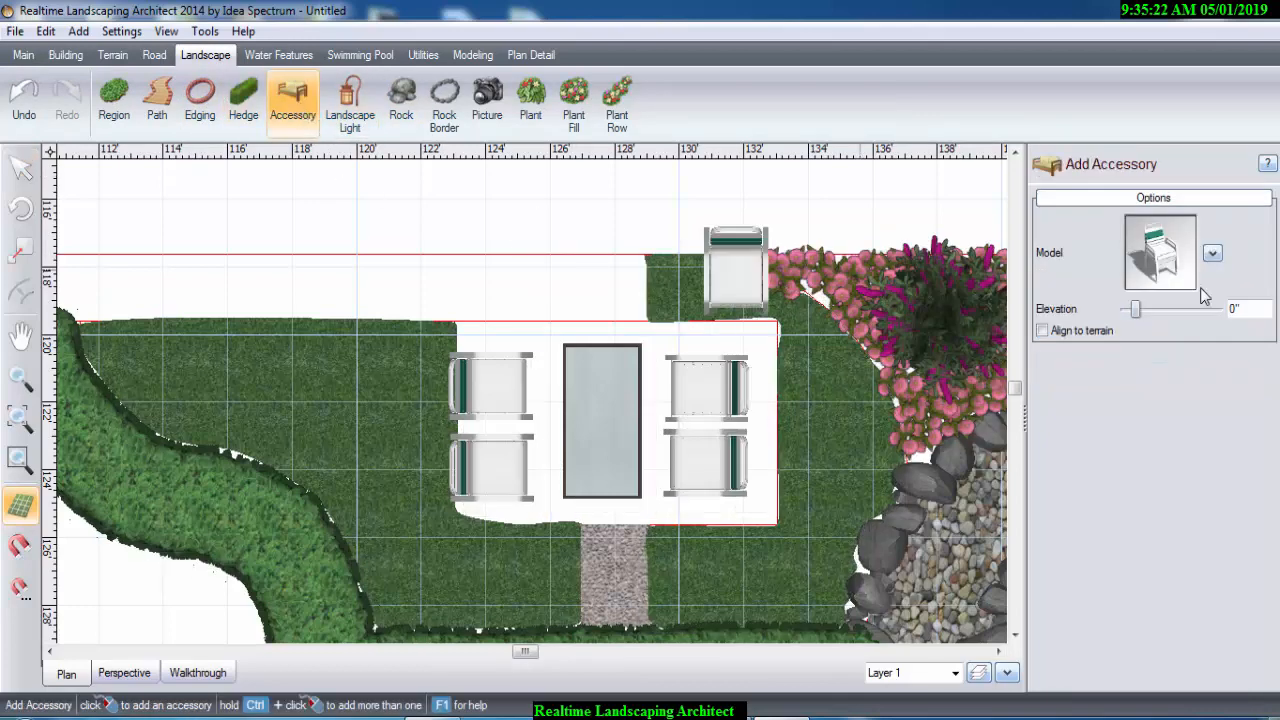
left_click(1147, 270)
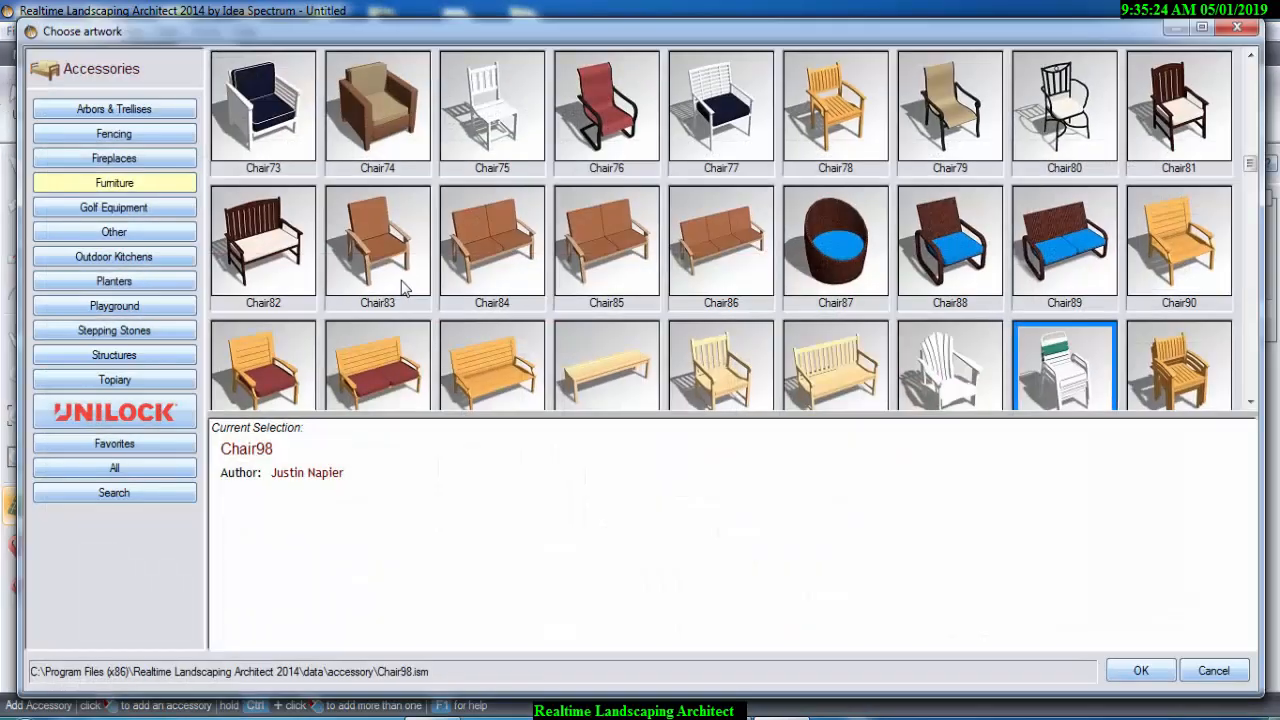
left_click(114, 232)
left_click(117, 207)
left_click(118, 256)
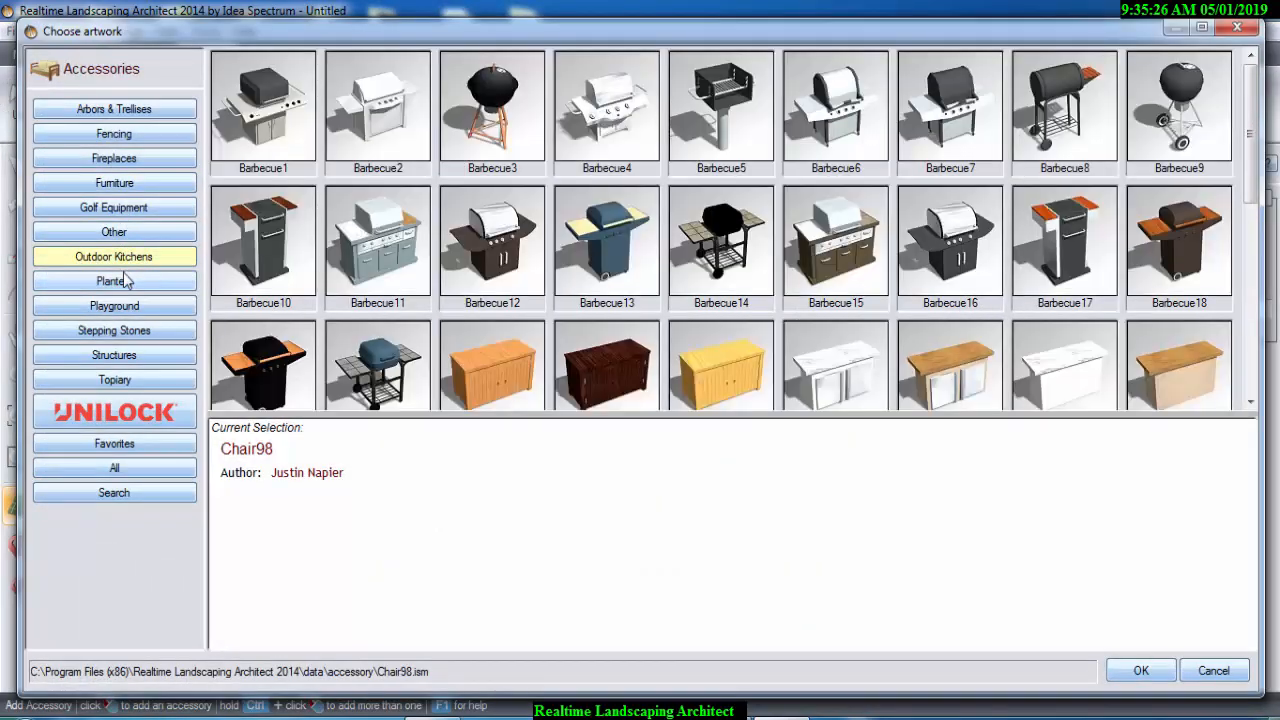
left_click(121, 281)
left_click(128, 310)
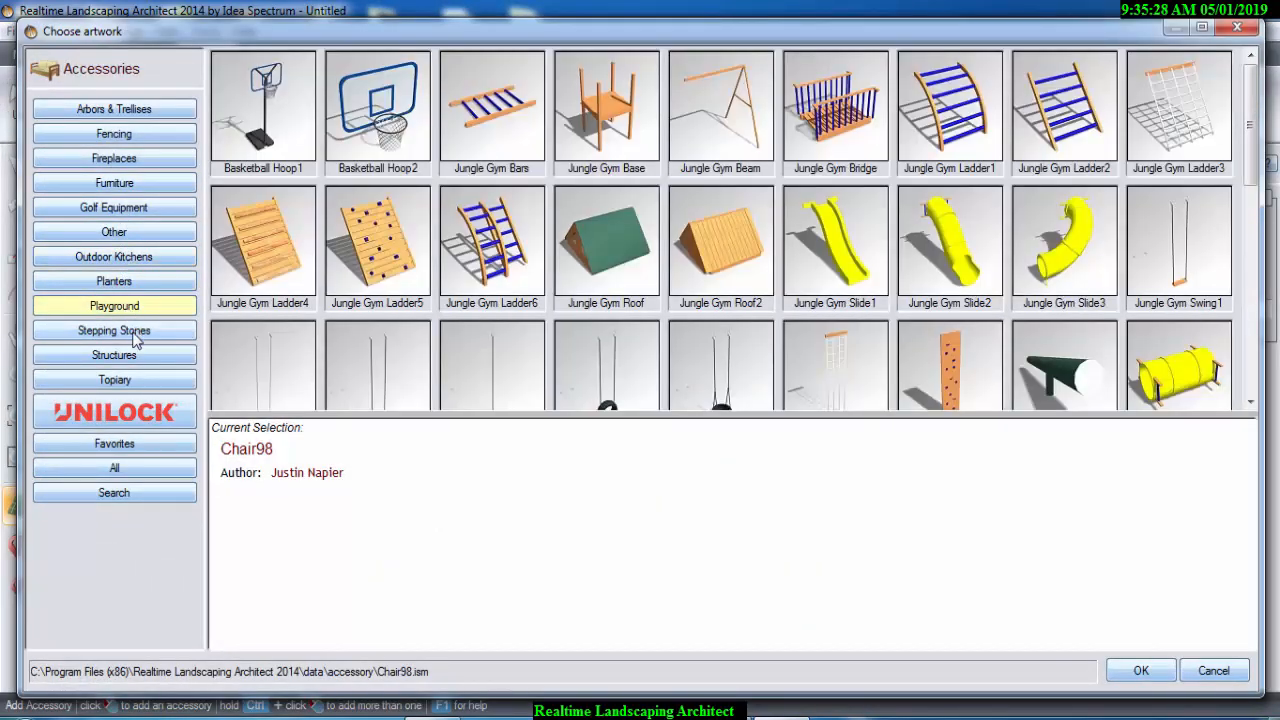
left_click(134, 334)
left_click(115, 356)
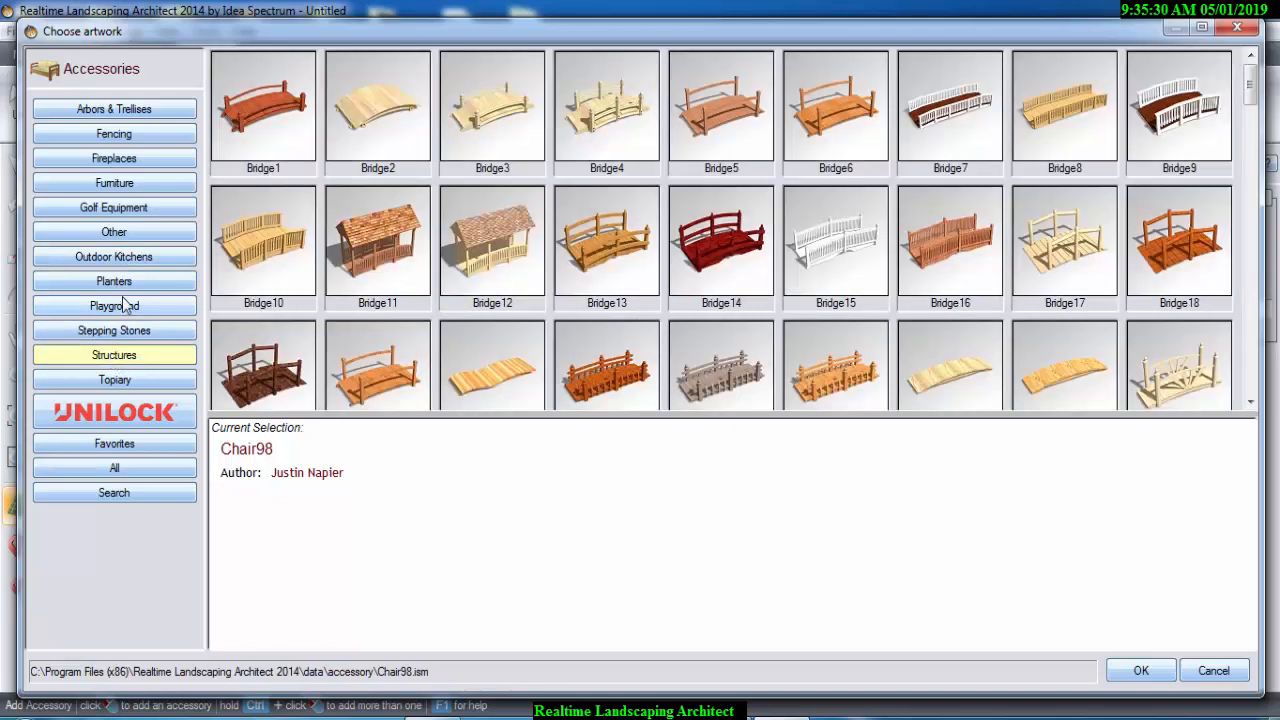
left_click(122, 305)
left_click(125, 356)
left_click(121, 333)
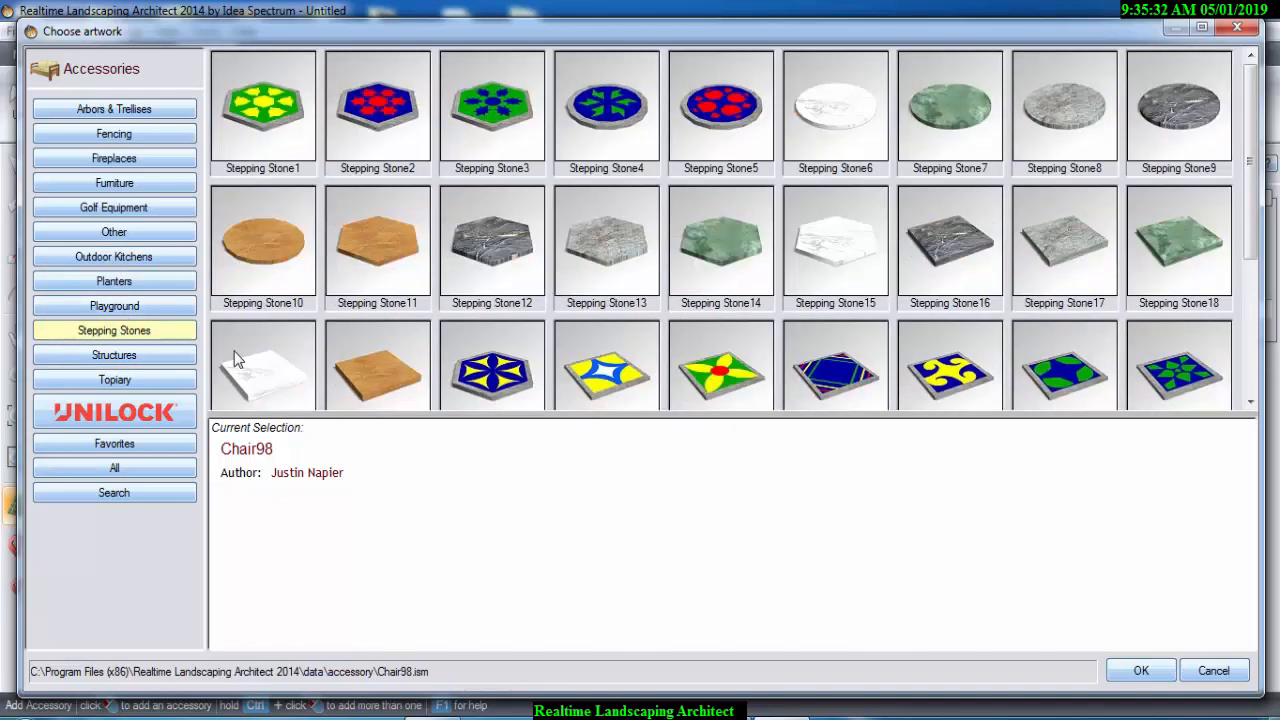
- Place a Stepping Stone18 accessory in the upper-left corner of the seating rectangle, just above the left pair of chairs
scroll(648, 399, "down", 3)
scroll(640, 396, "up", 3)
left_click(1185, 256)
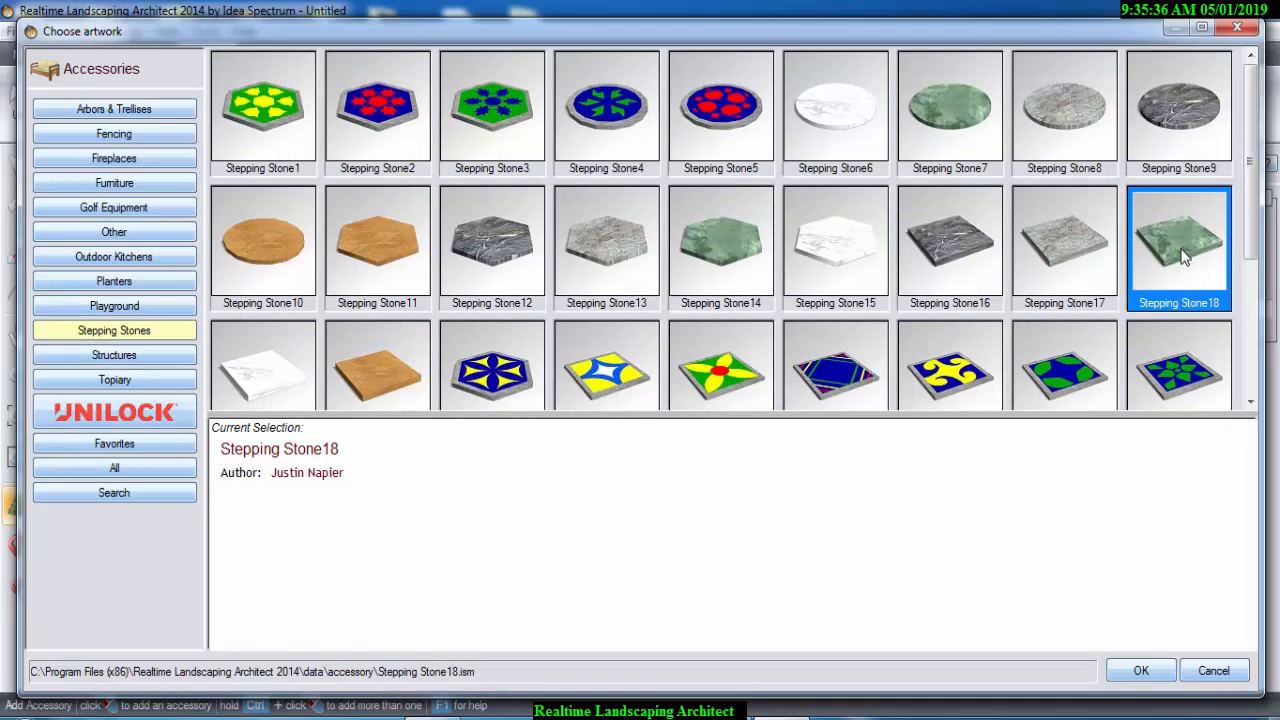
double_click(1185, 256)
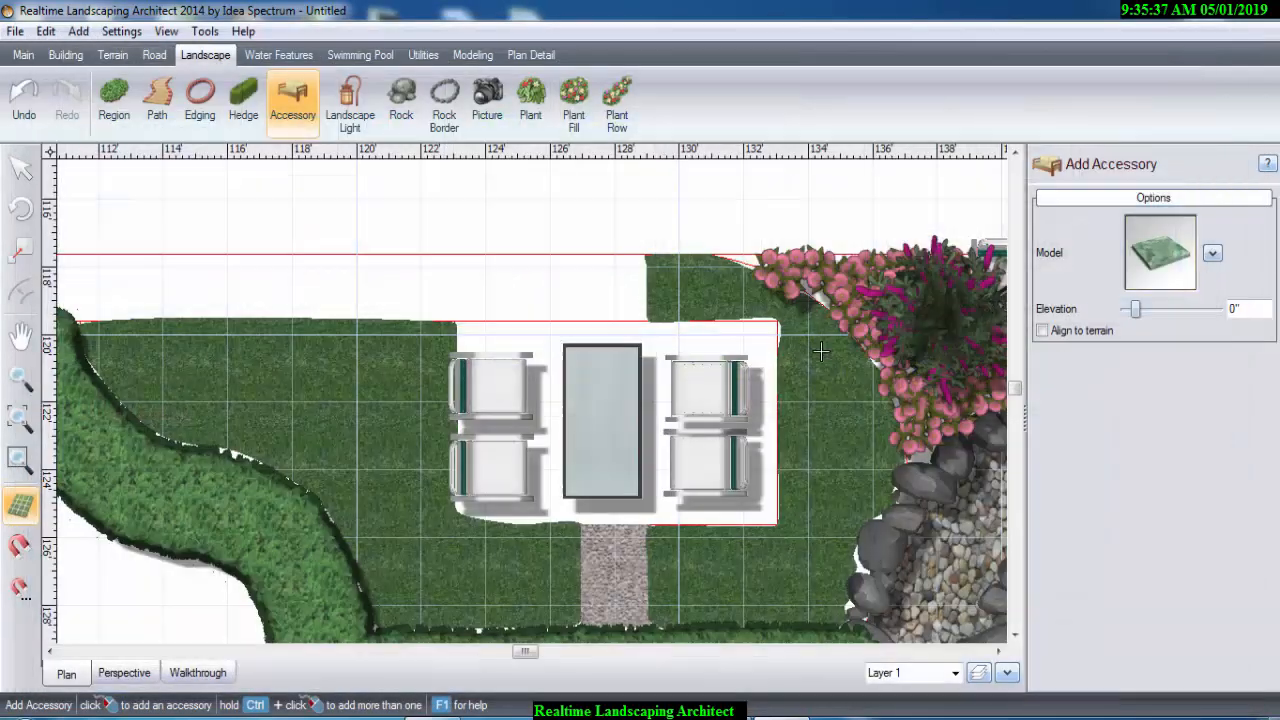
left_click(469, 349)
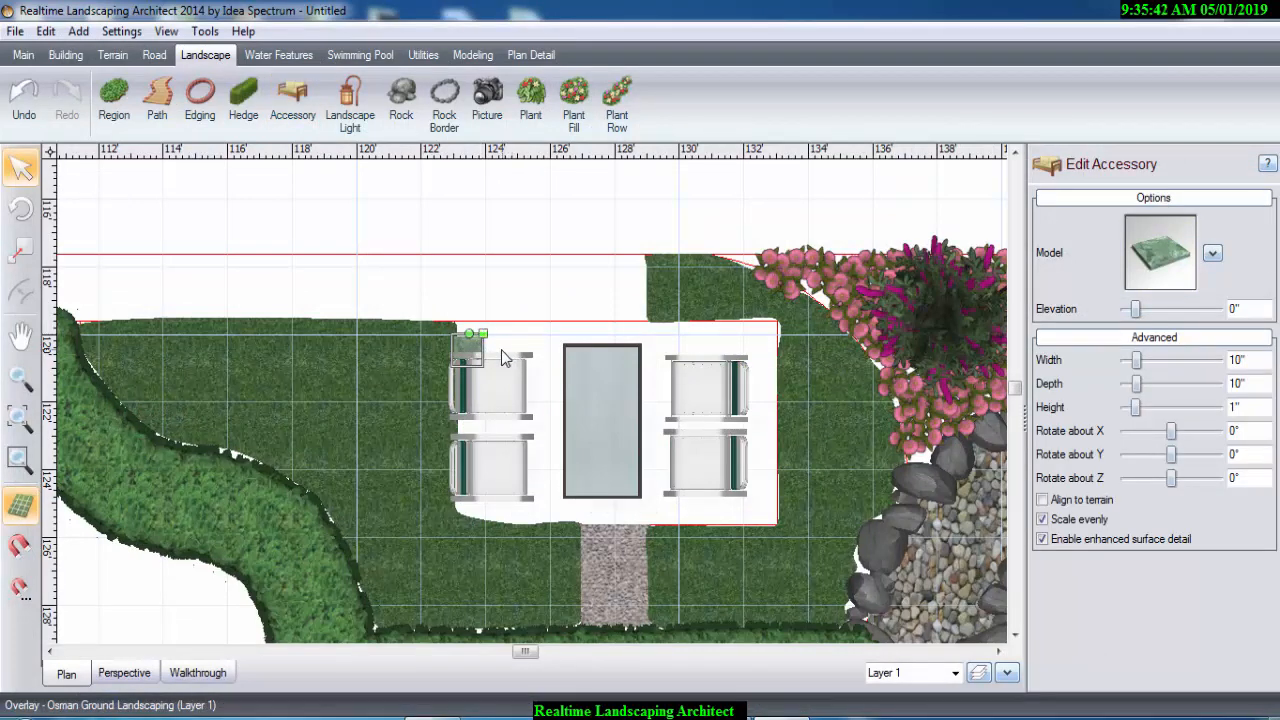
- Try covering the seating rectangle with a pasted stepping stone copy scaled to 7'-2" square, and delete that copy
key("ctrl+v")
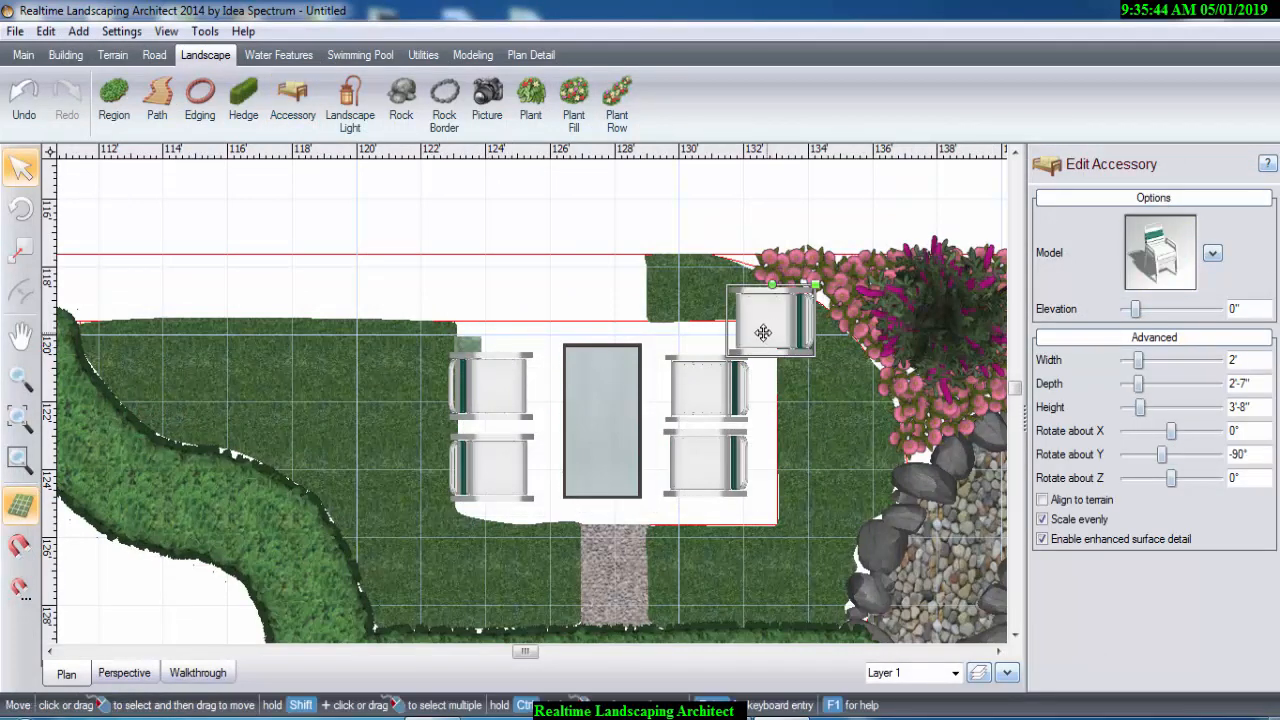
key("ctrl+z")
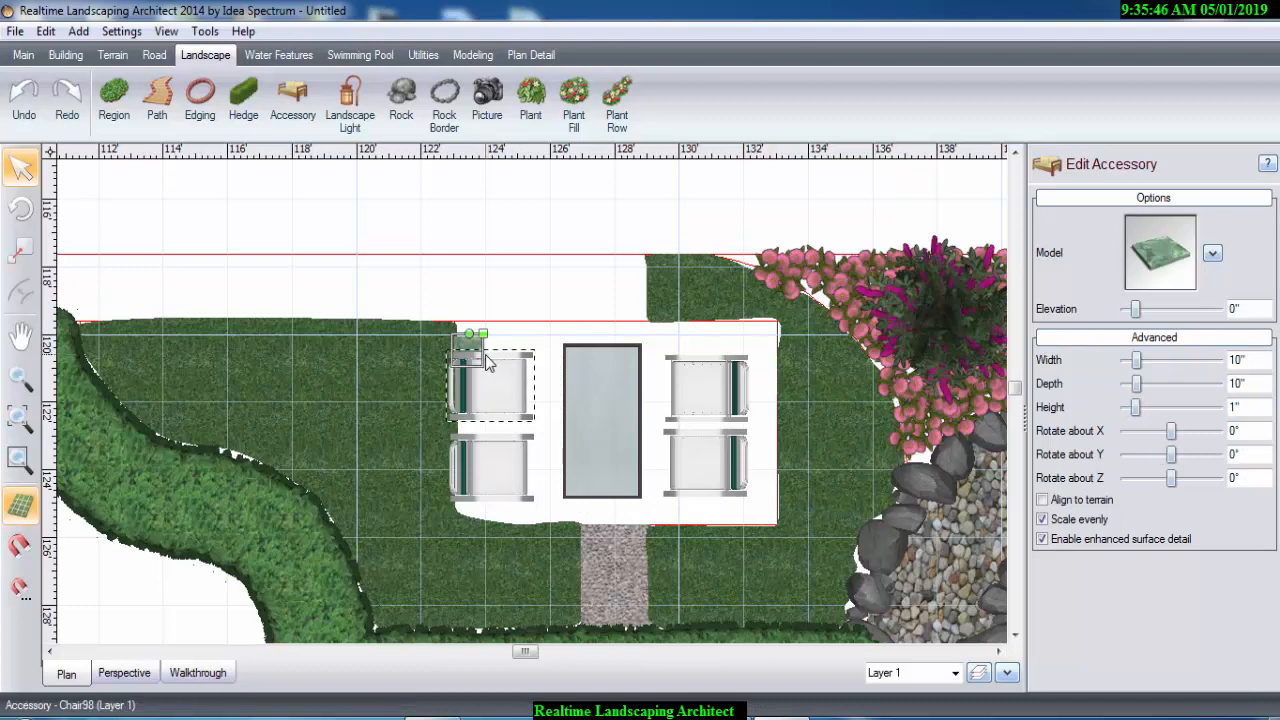
key("ctrl+v")
left_click_drag(527, 286, 572, 226)
left_click_drag(482, 316, 552, 409)
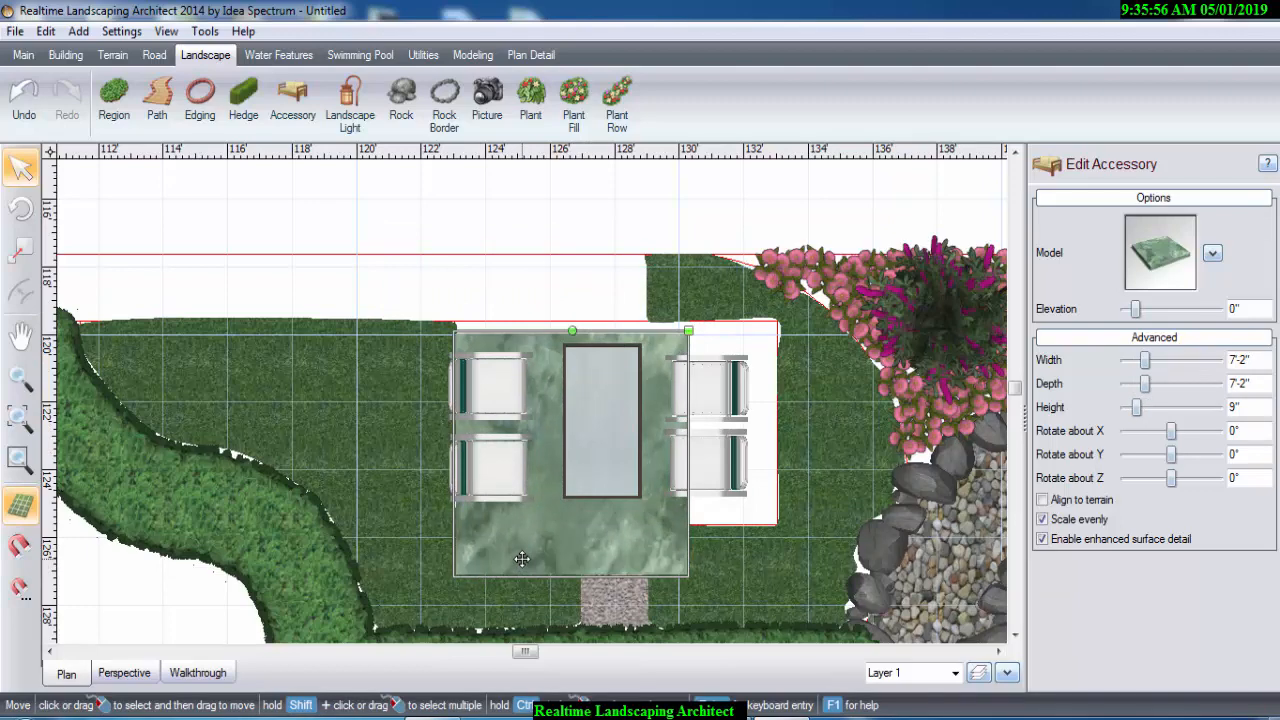
key("Delete")
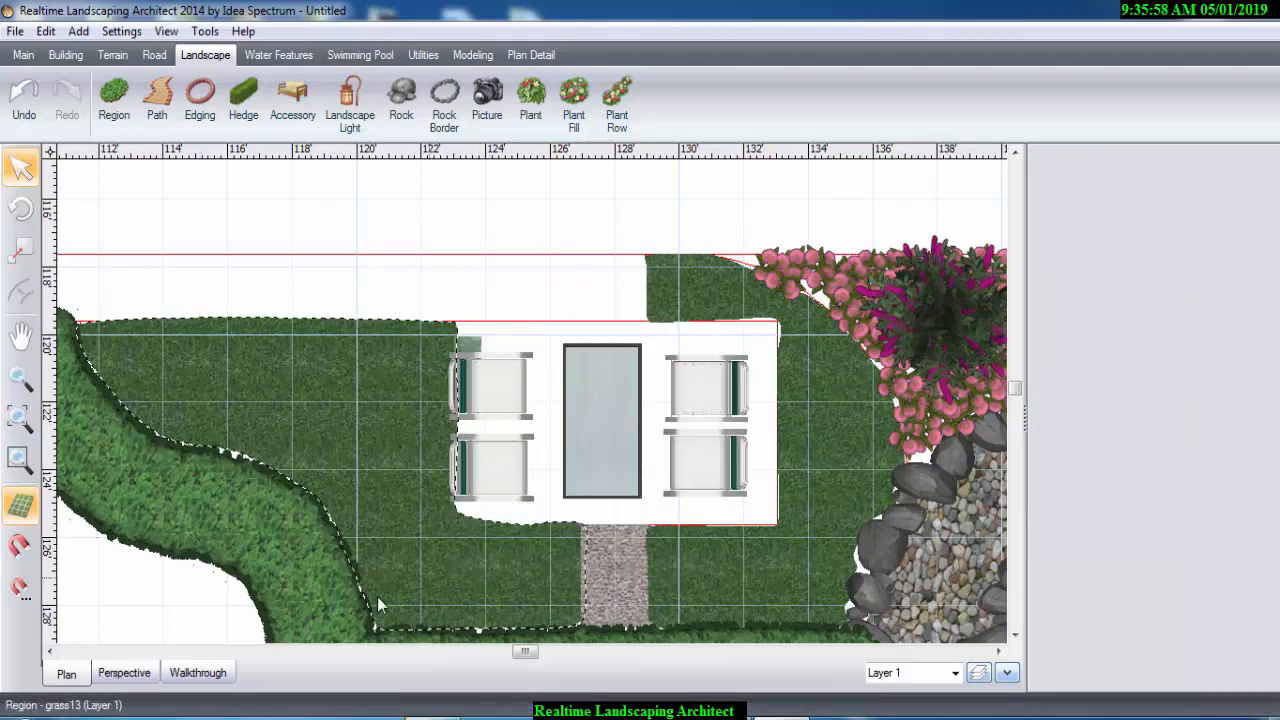
- Inspect the stepping stone and seating furniture up close in perspective, and zoom back out to the whole garden
left_click(124, 673)
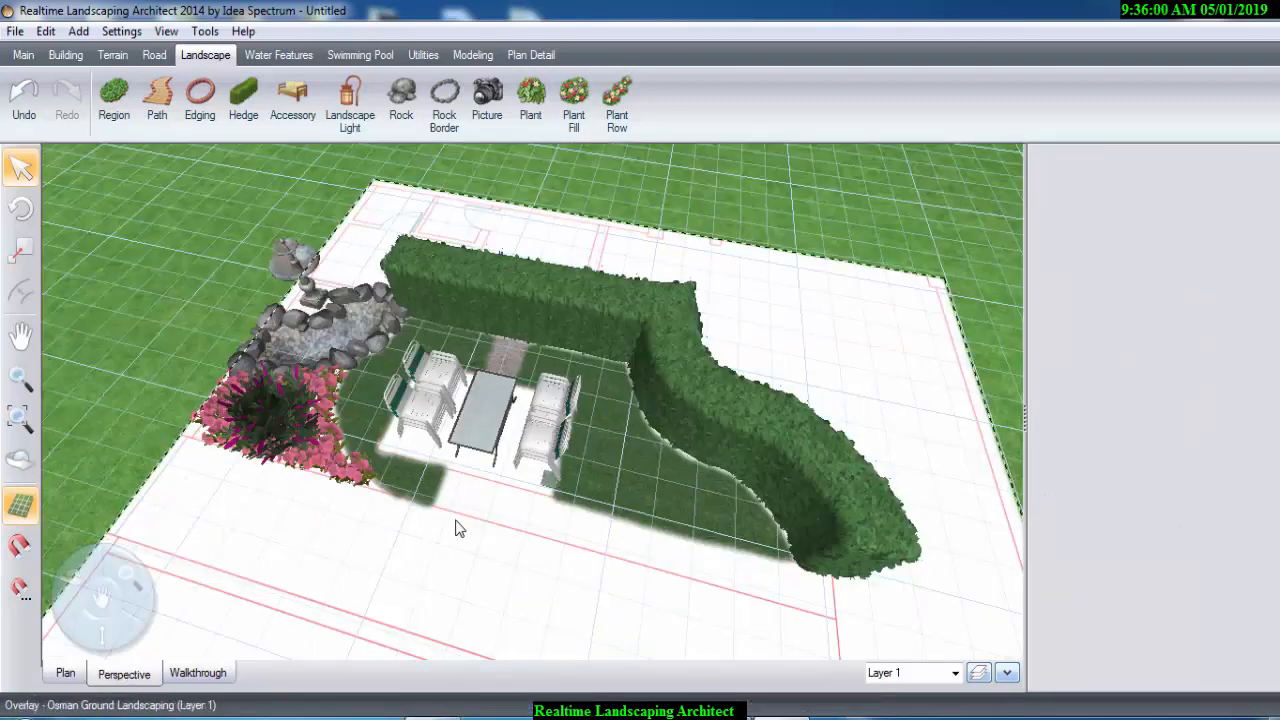
scroll(537, 500, "up", 5)
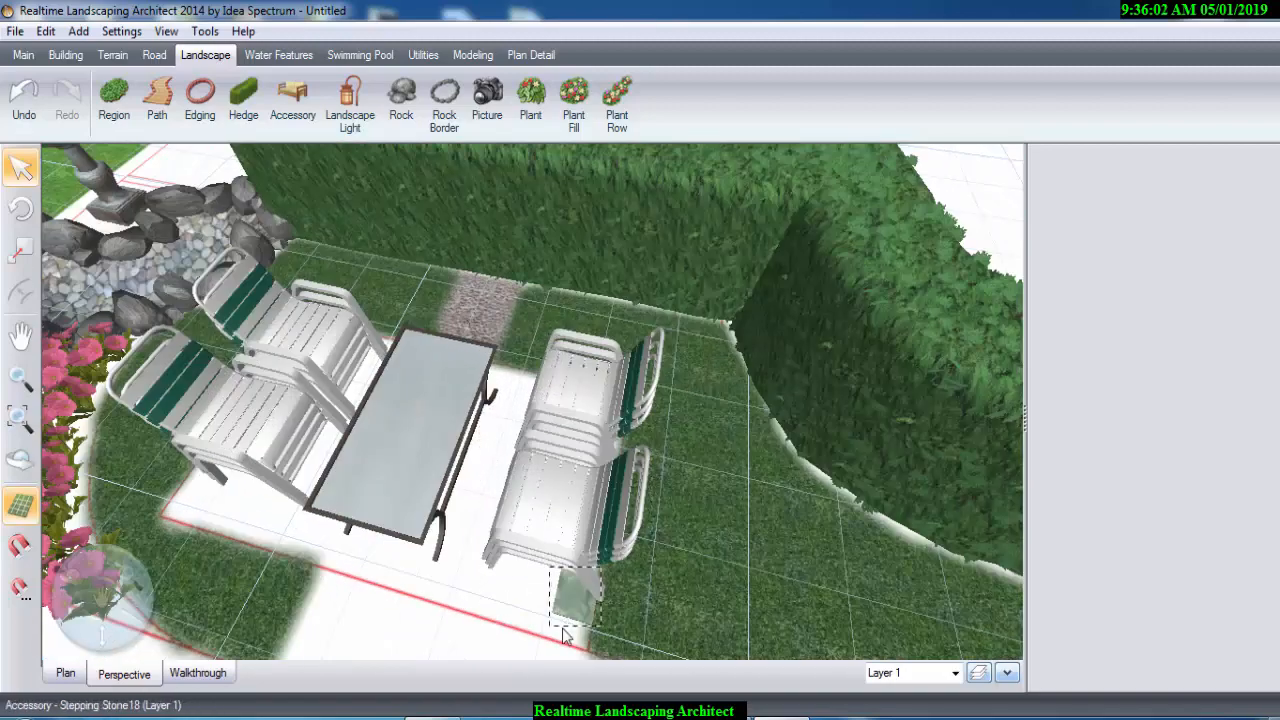
scroll(503, 482, "down", 5)
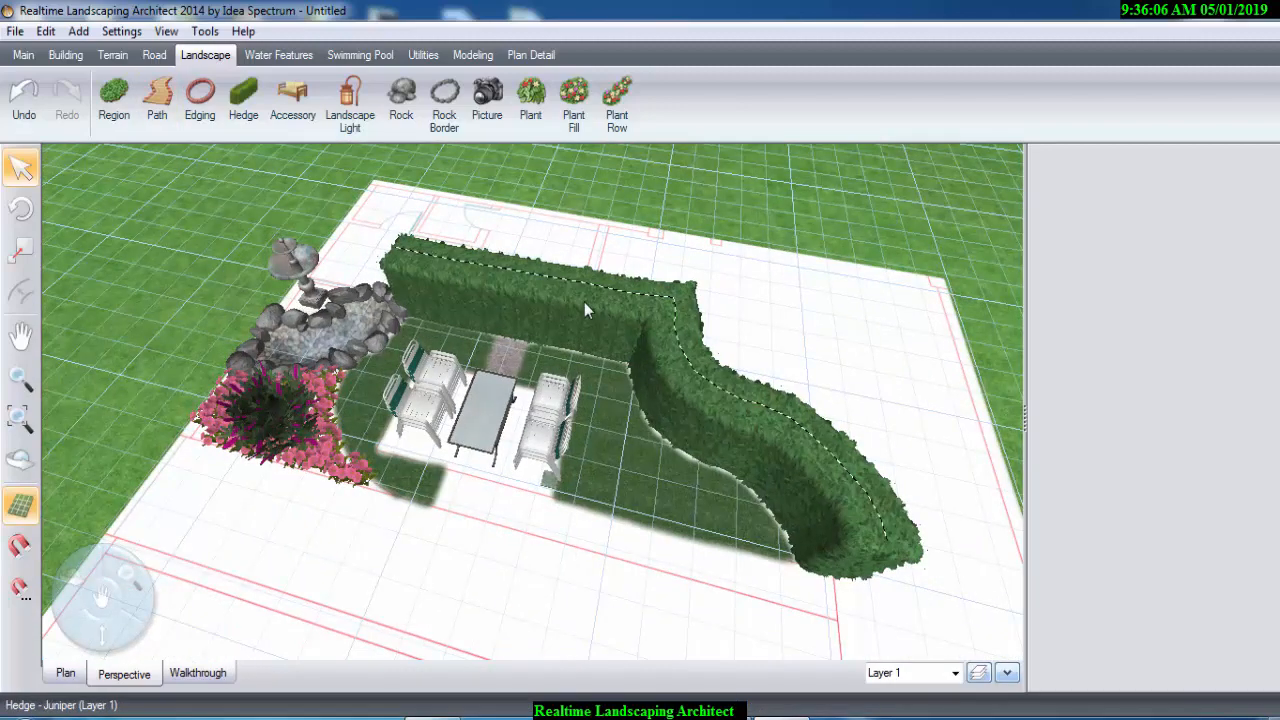
left_click(15, 31)
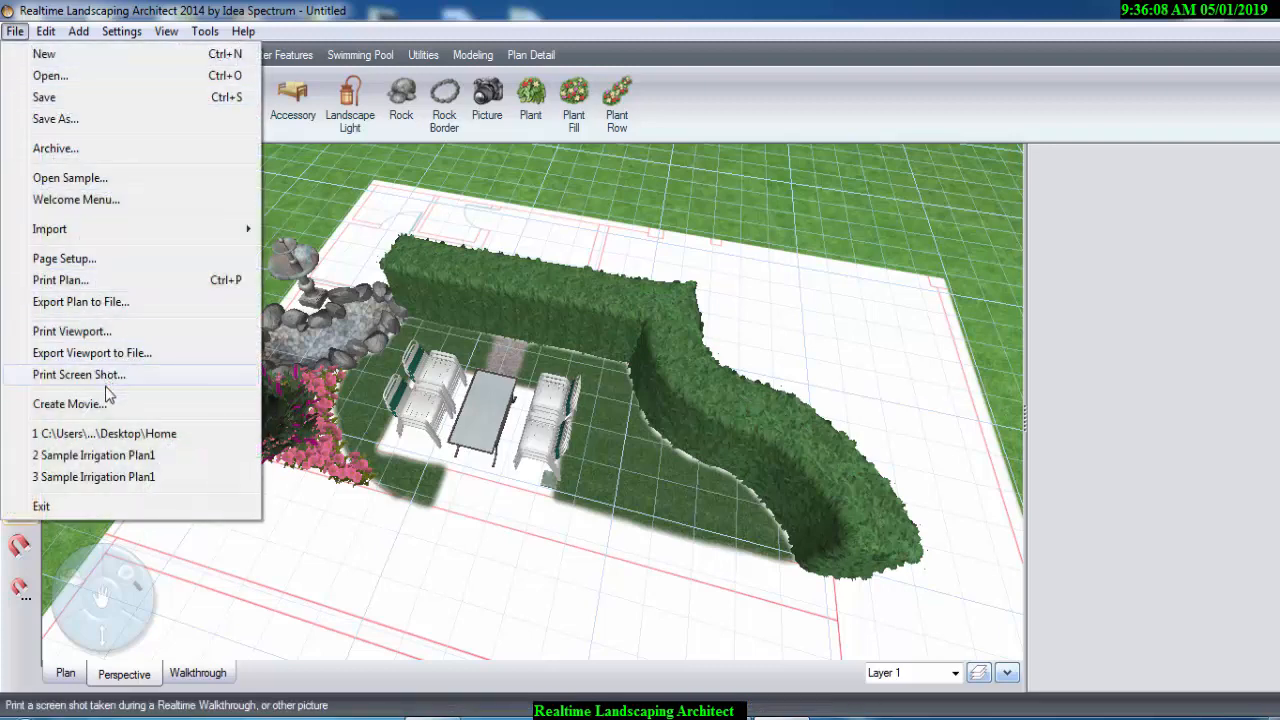
left_click(52, 76)
left_click(656, 414)
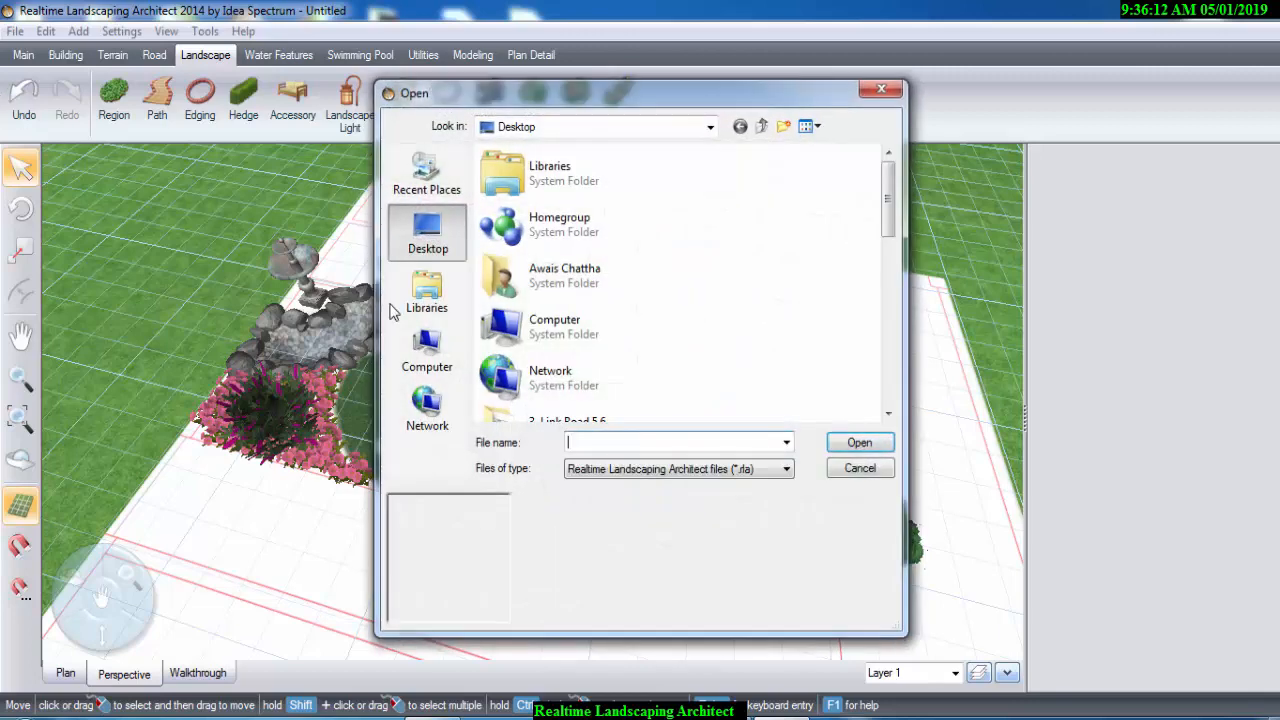
left_click(862, 470)
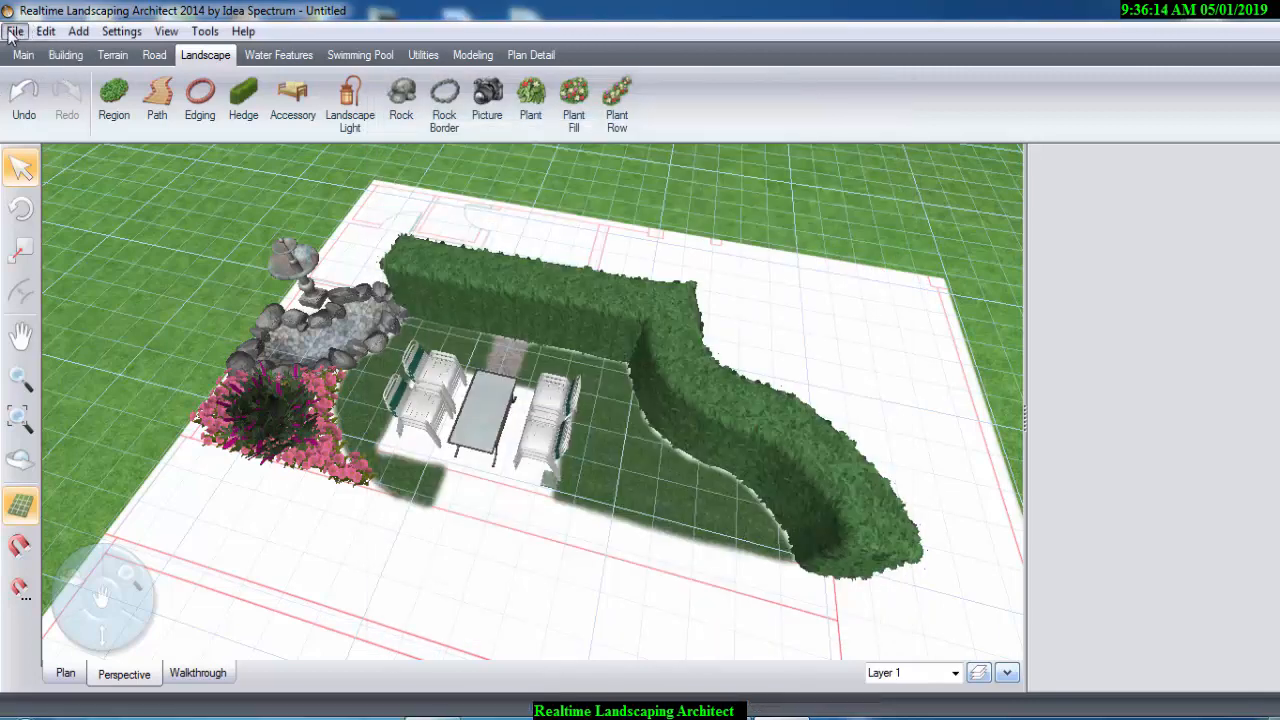
left_click(15, 31)
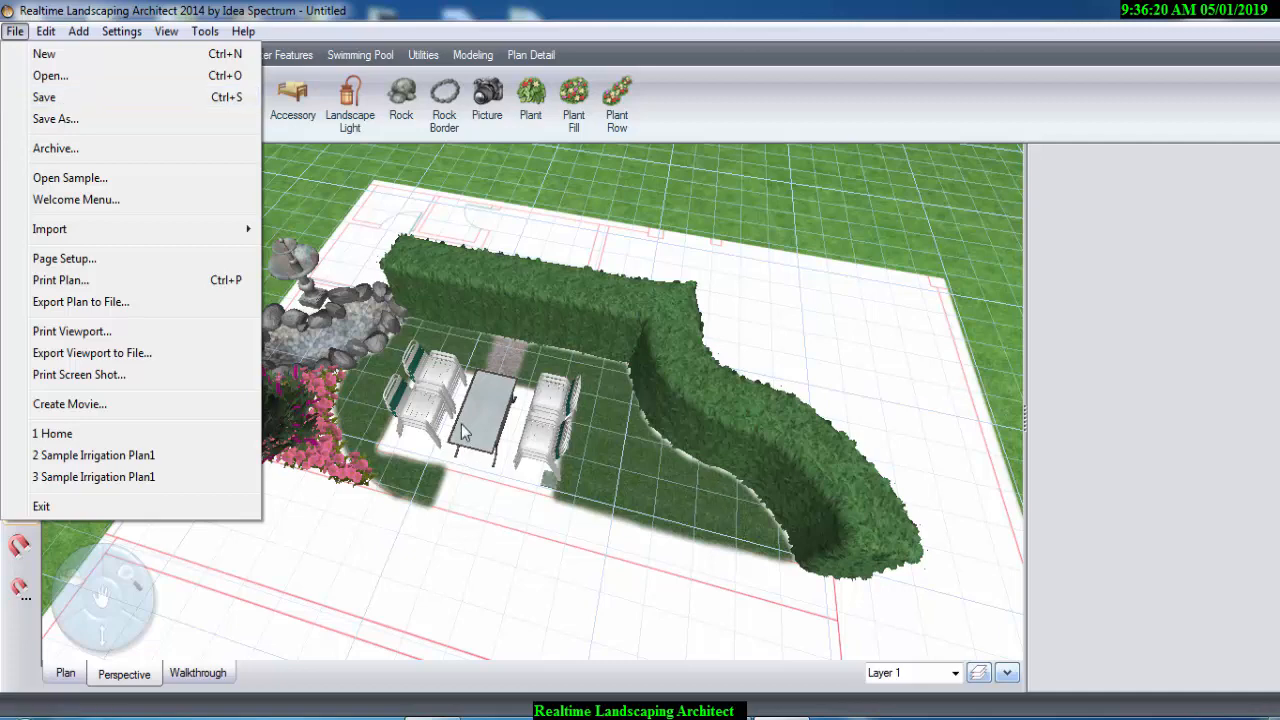
key("Escape")
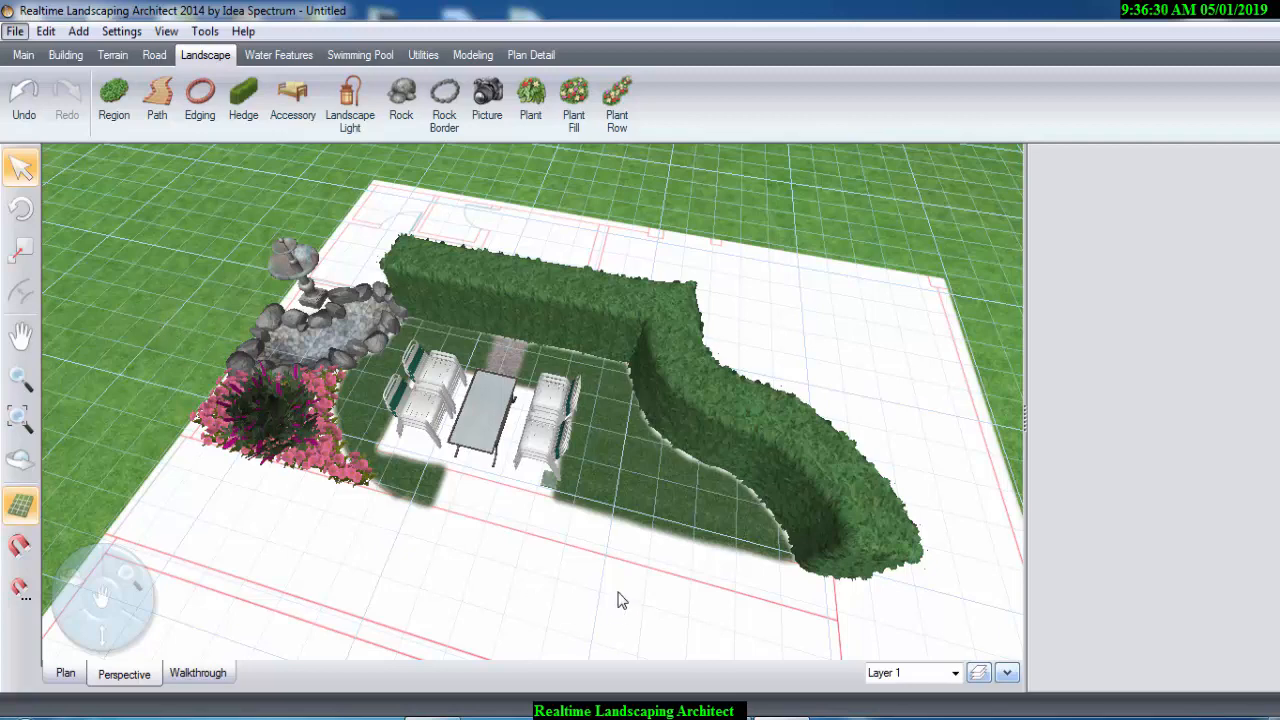
- Open the recent file Sample Irrigation Plan1 without saving the changes to the current landscape
left_click(15, 31)
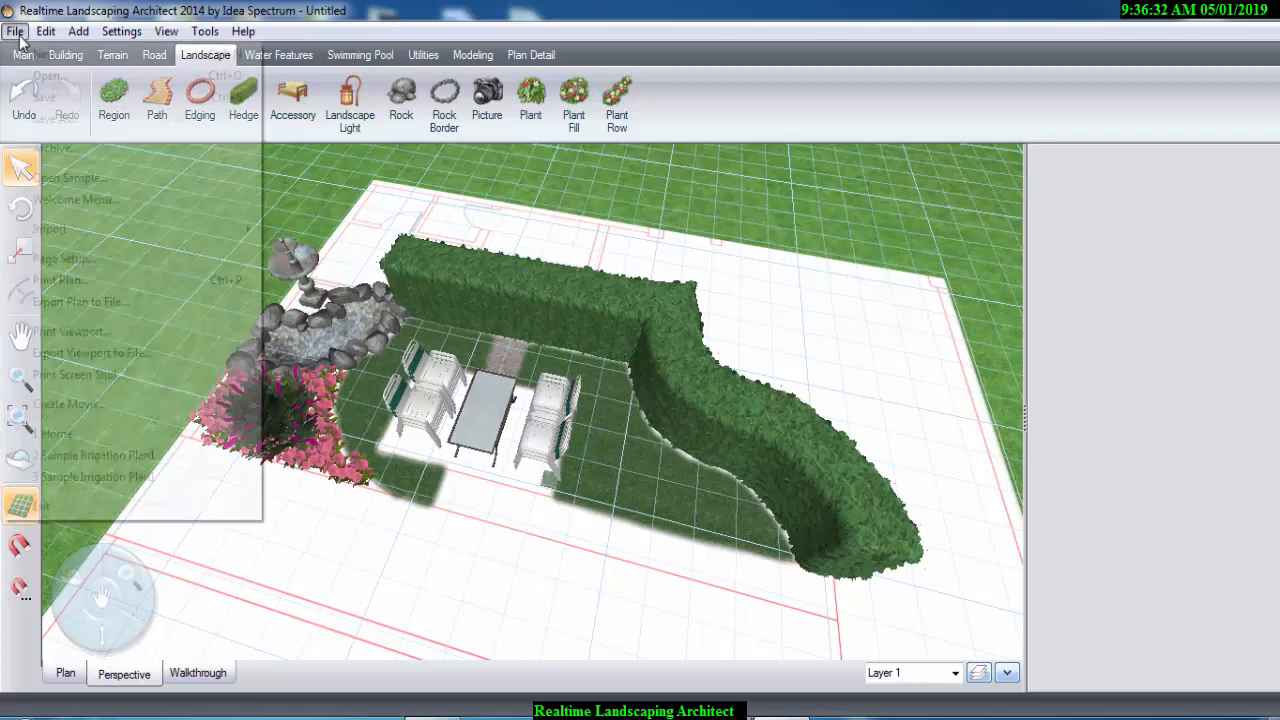
left_click(155, 456)
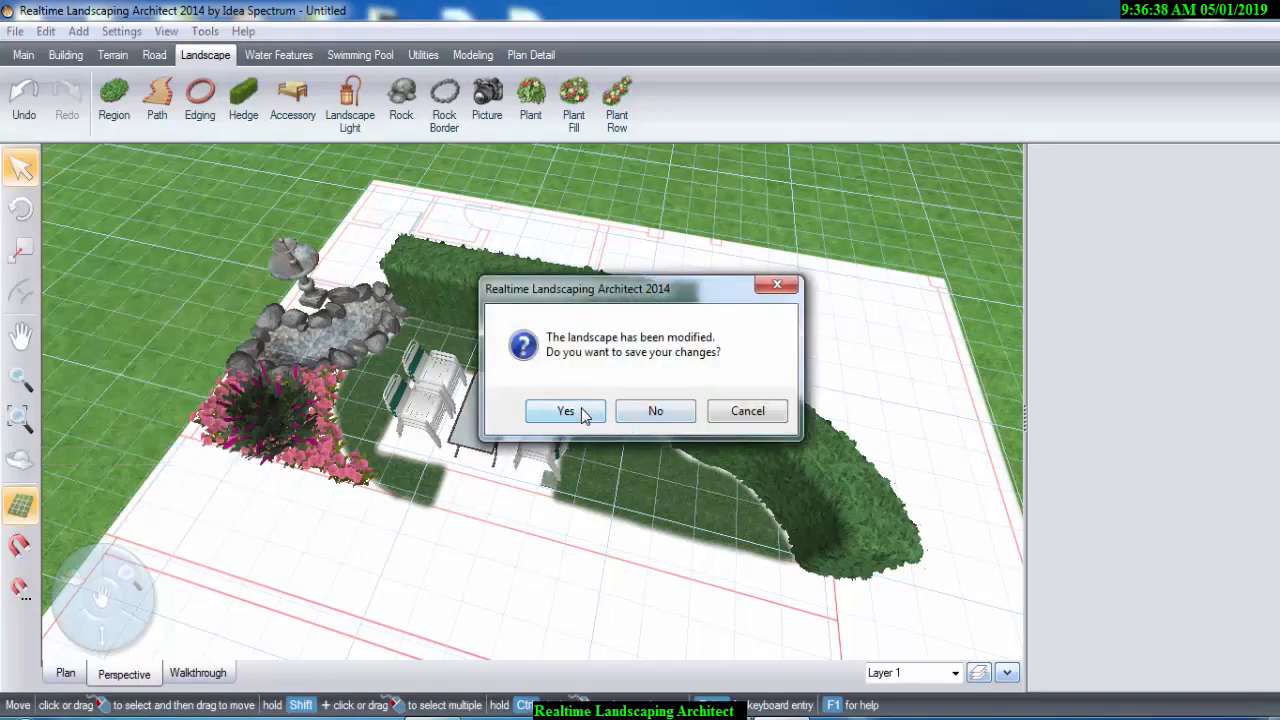
left_click(624, 411)
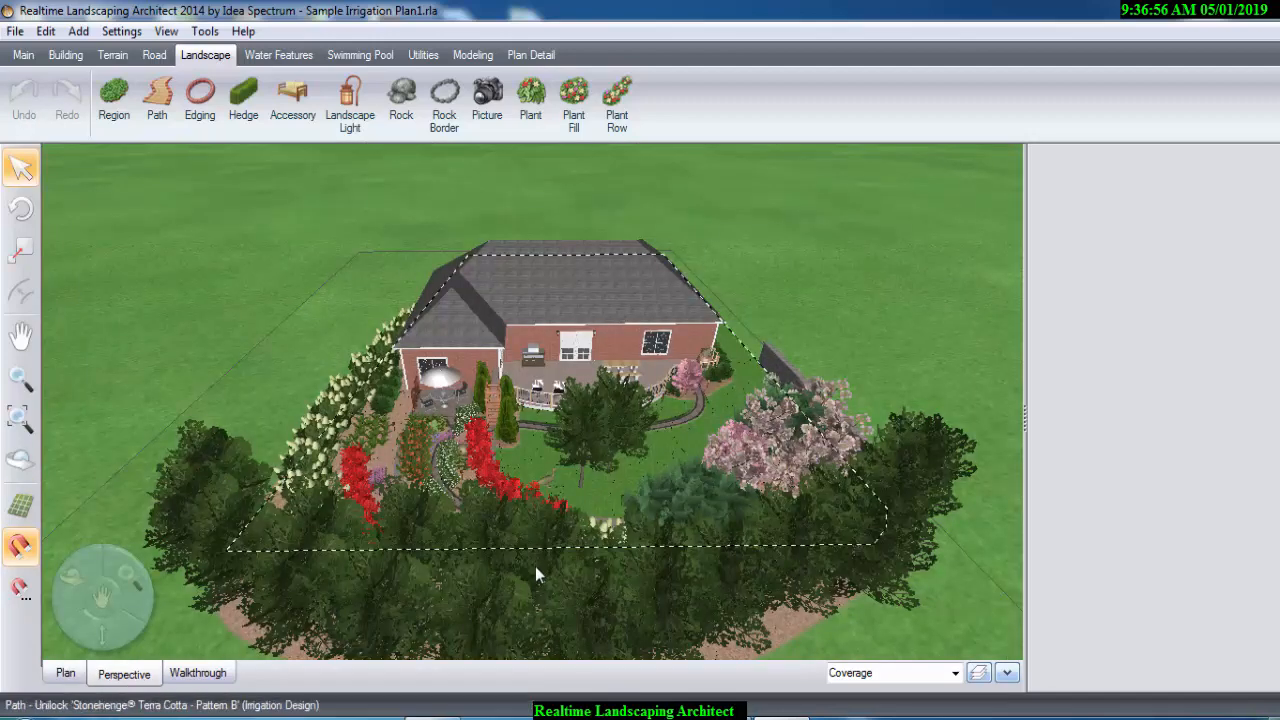
- Examine the sample's house, patio, flower beds and trees in perspective from several angles, with a brief look at its plan view
left_click_drag(70, 588, 382, 147)
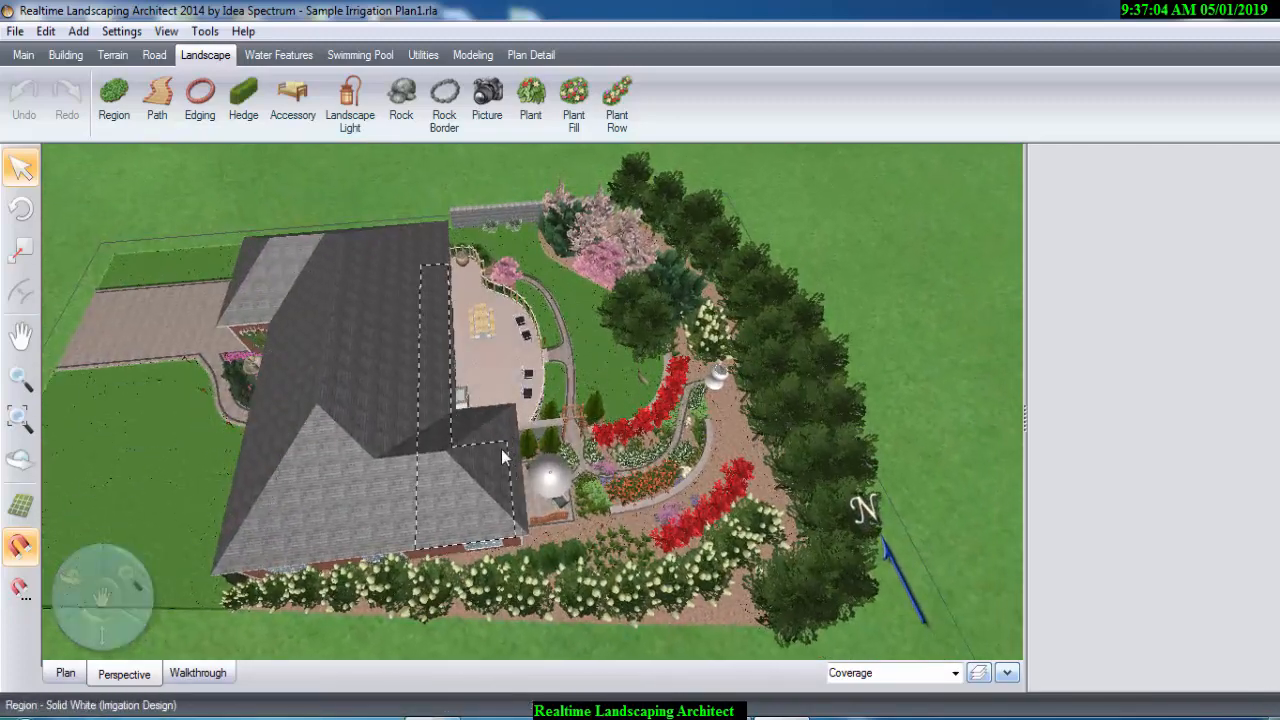
scroll(502, 452, "down", 1)
scroll(502, 452, "up", 3)
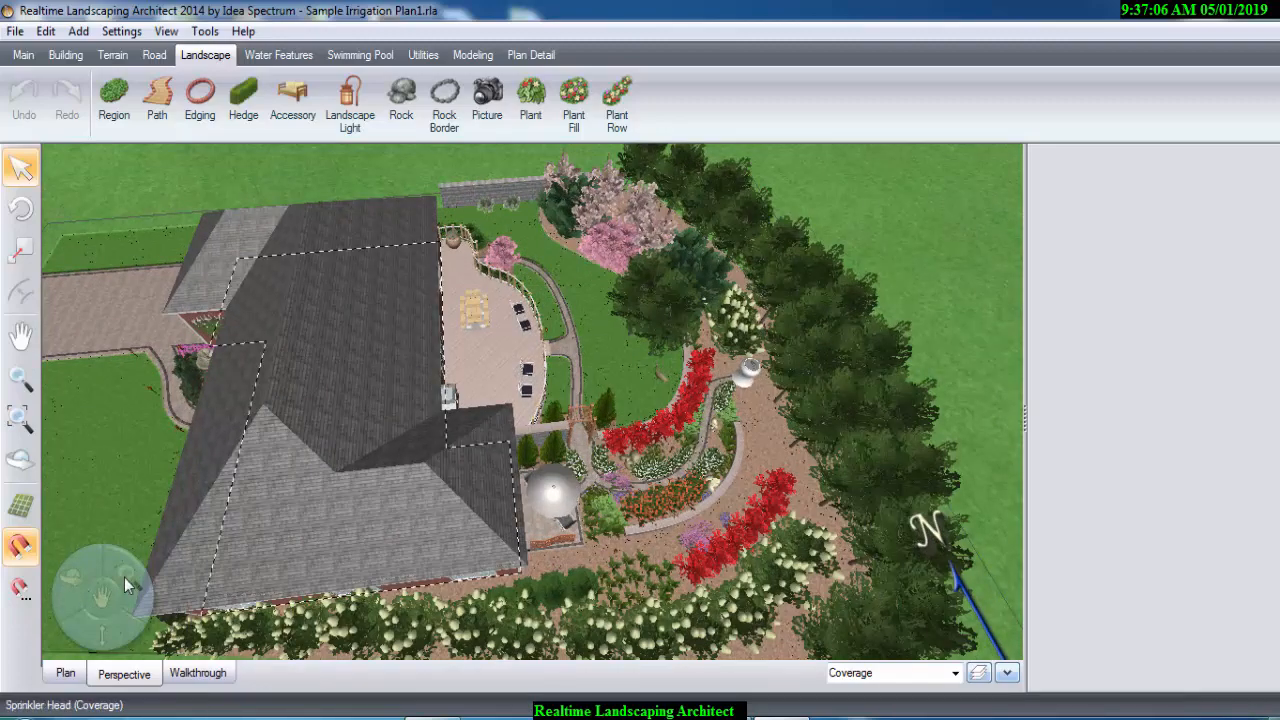
left_click_drag(72, 578, 862, 520)
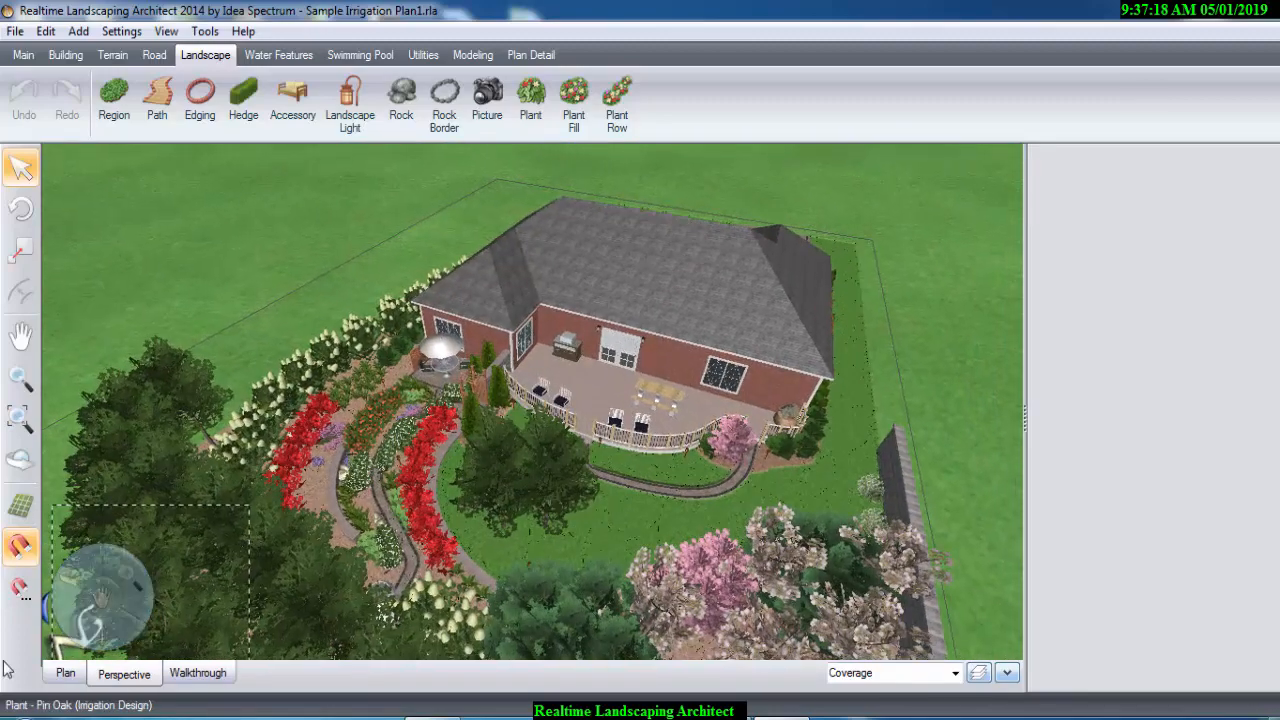
left_click_drag(72, 579, 110, 630)
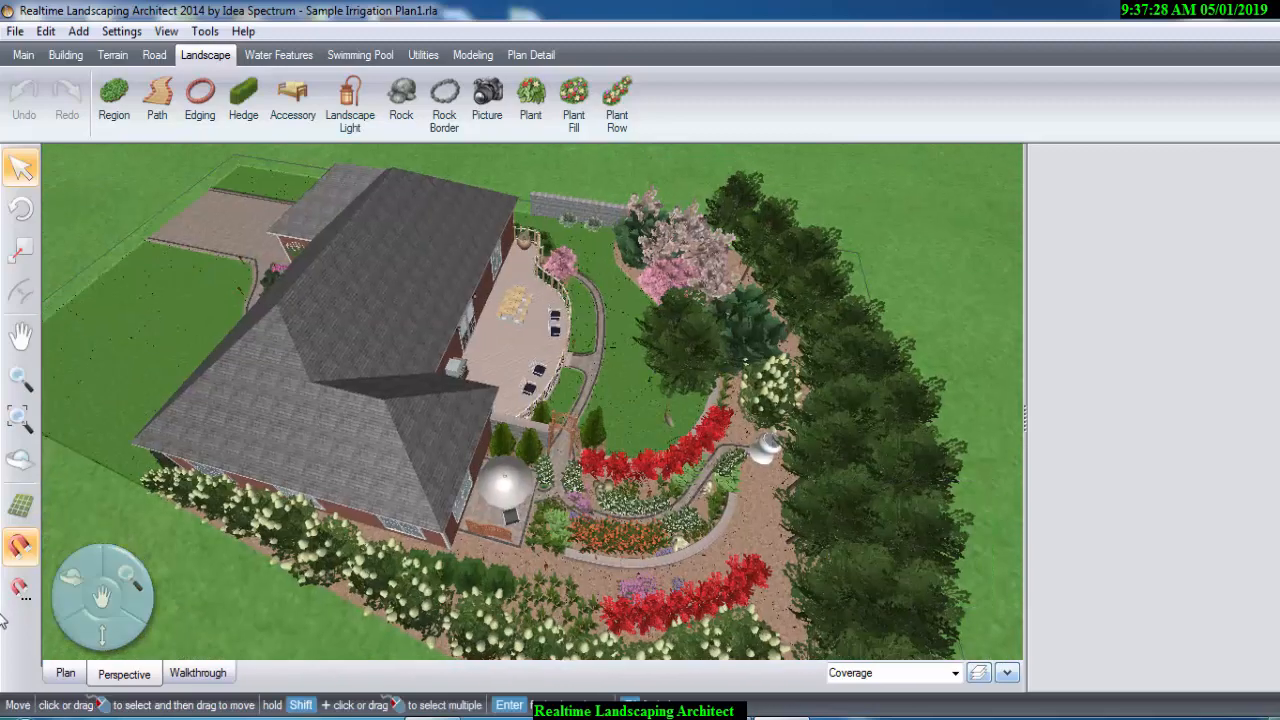
left_click(66, 673)
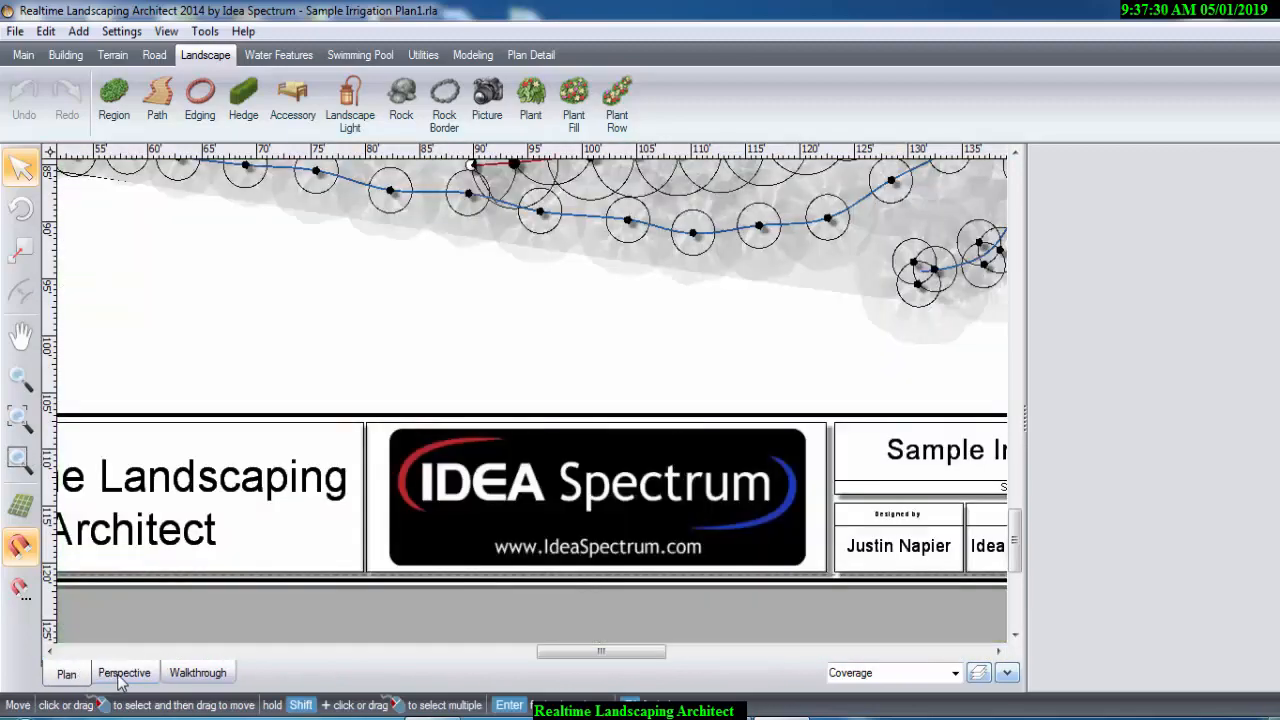
left_click(122, 675)
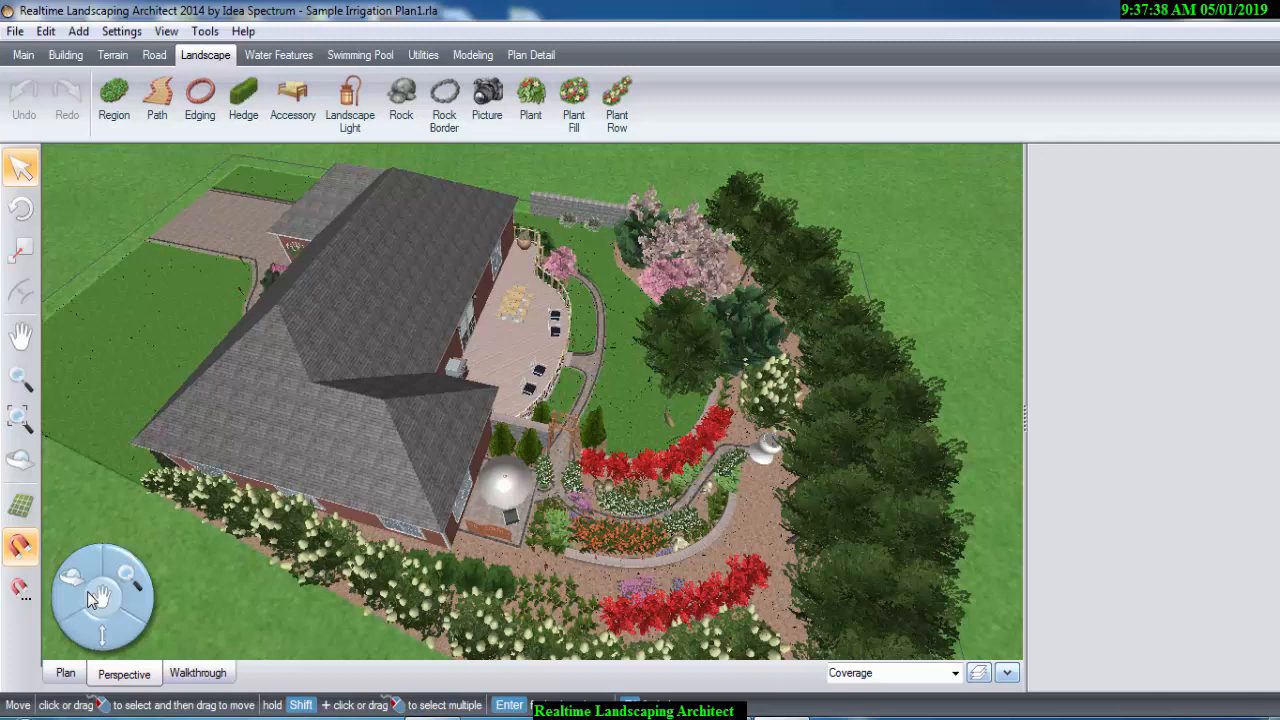
left_click_drag(76, 581, 100, 597)
middle_click_drag(574, 406, 500, 288)
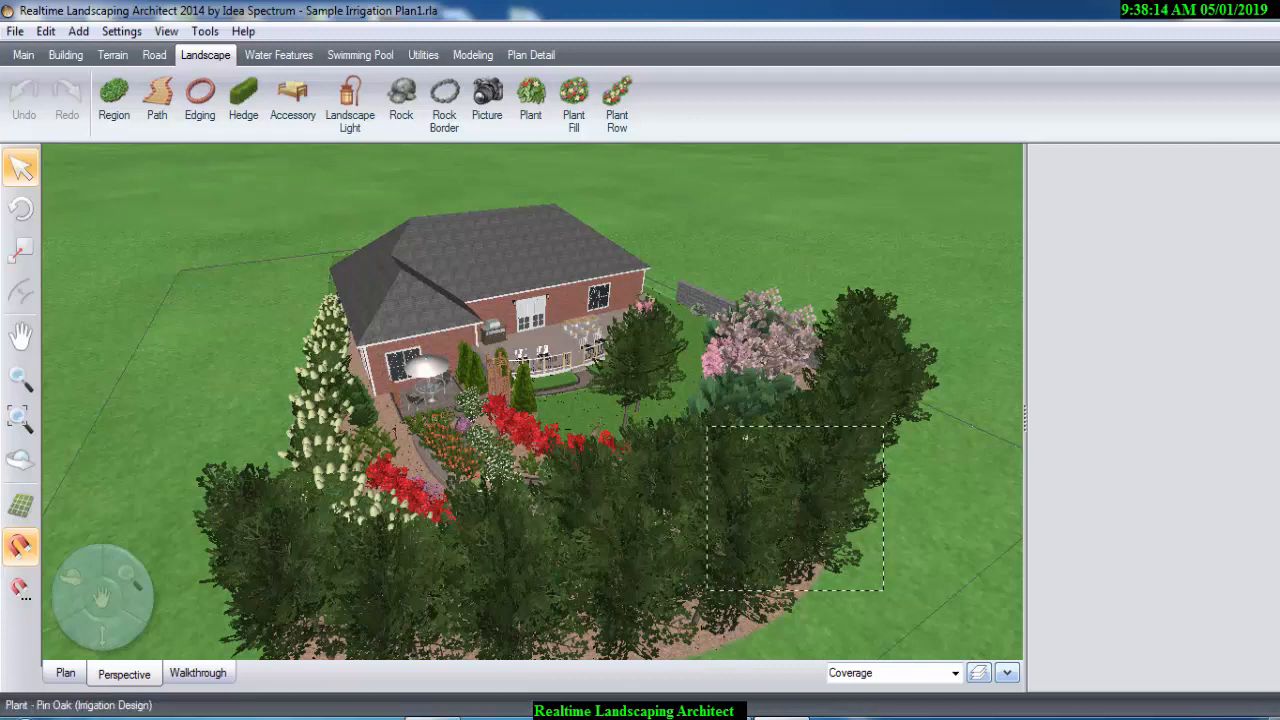
left_click(786, 716)
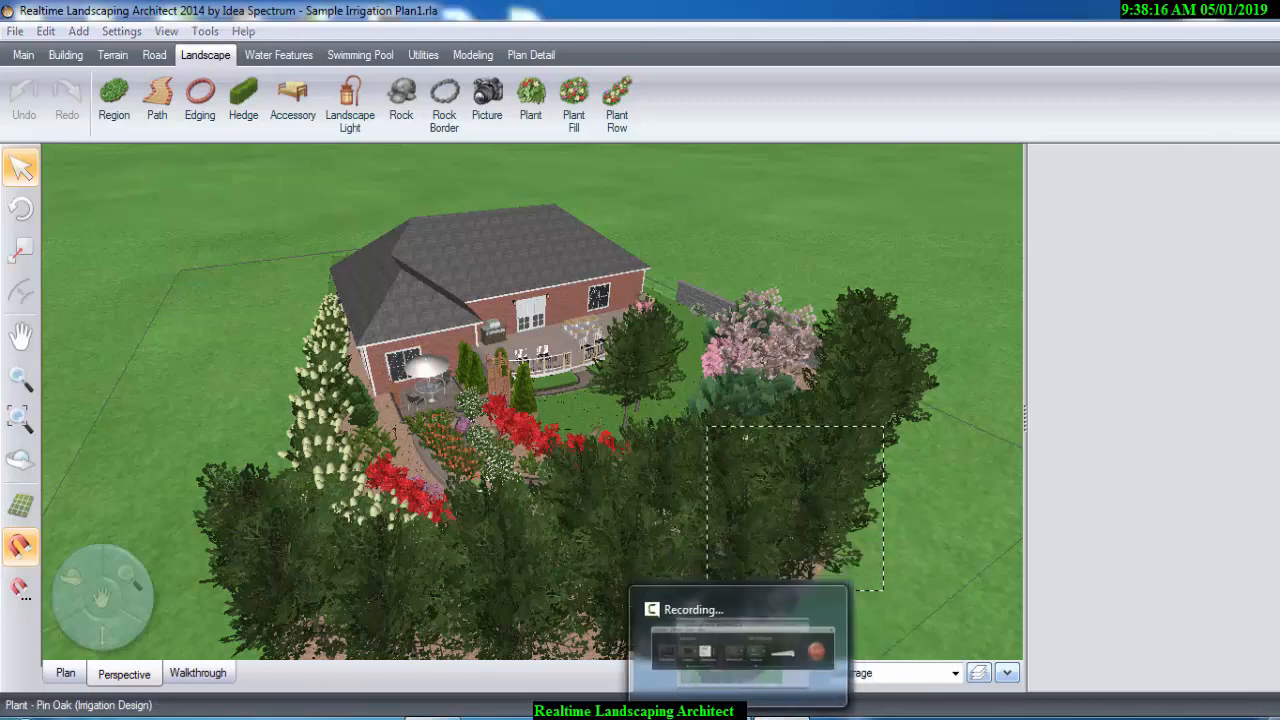